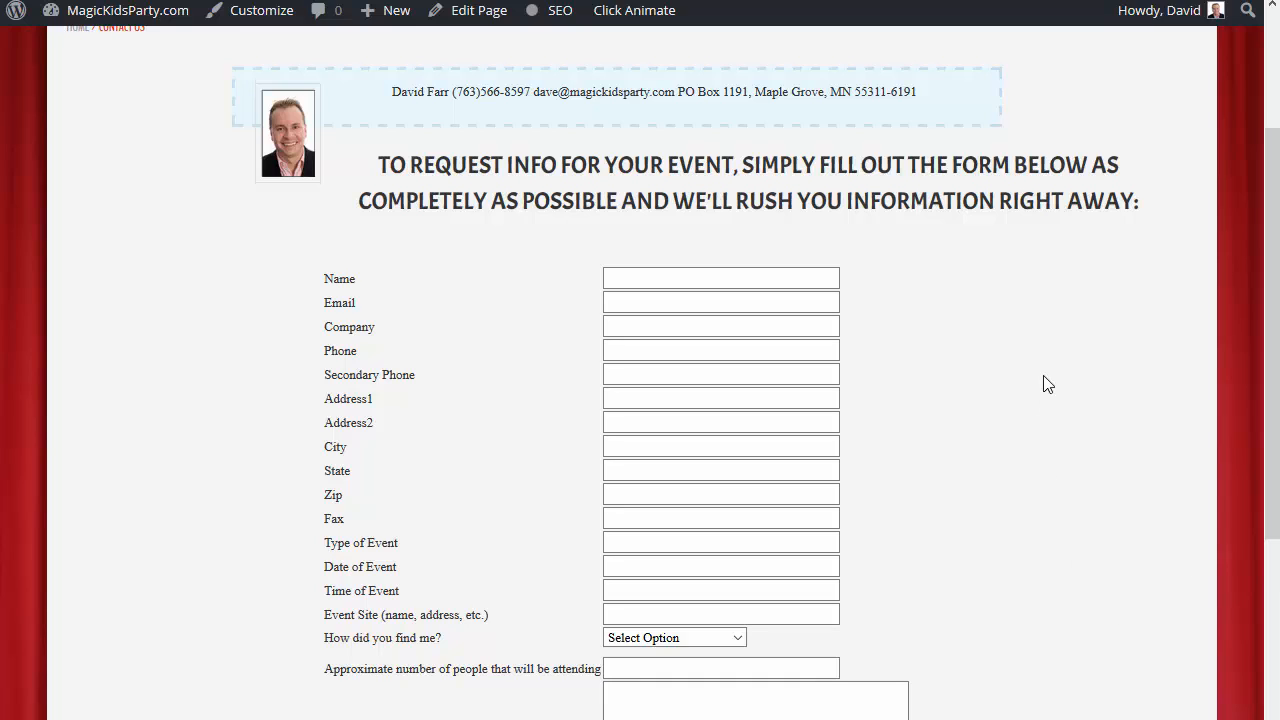
Examine the fields of the existing event information request form on the MagicKidsParty.com contact page.
left_click_drag(1268, 331, 1243, 431)
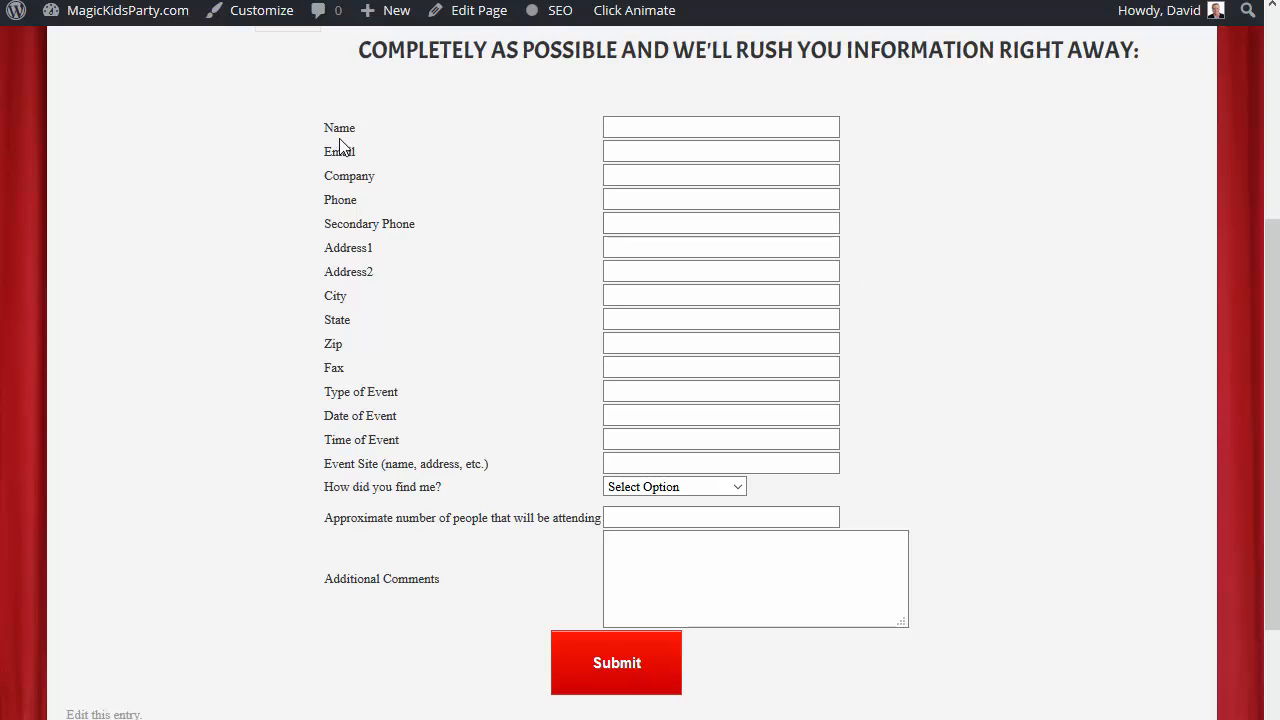
left_click(632, 128)
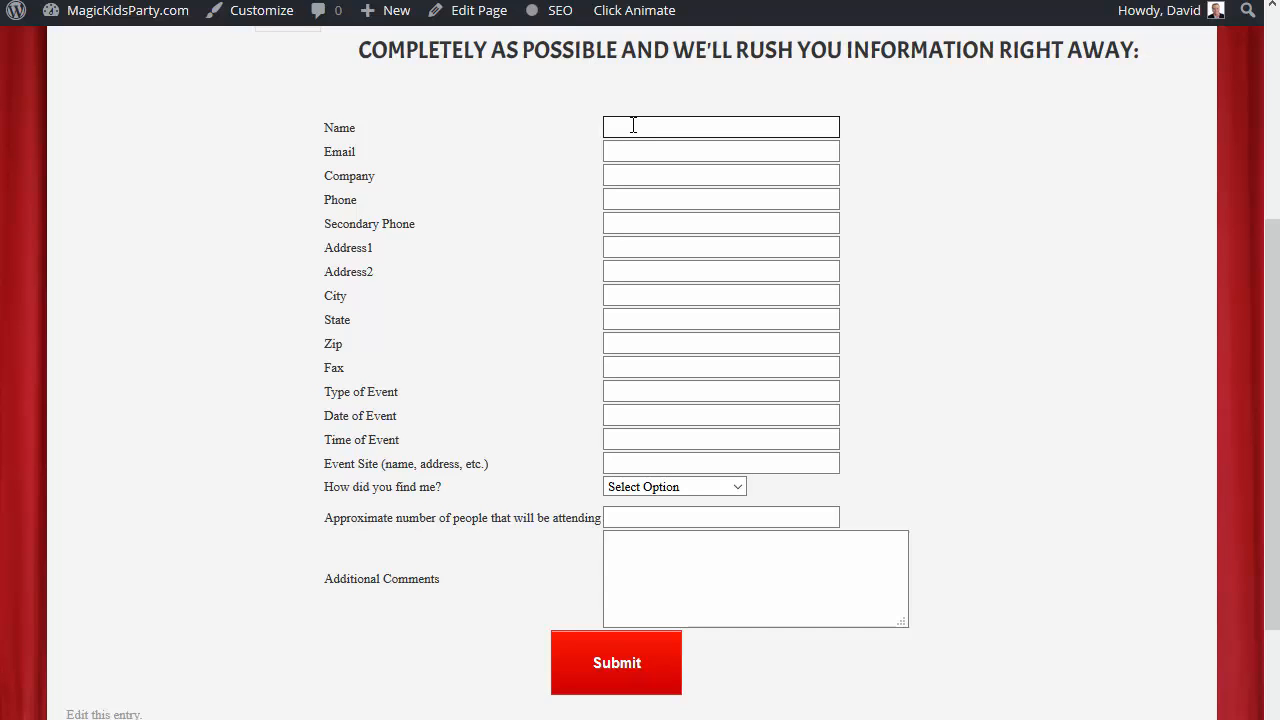
left_click(449, 188)
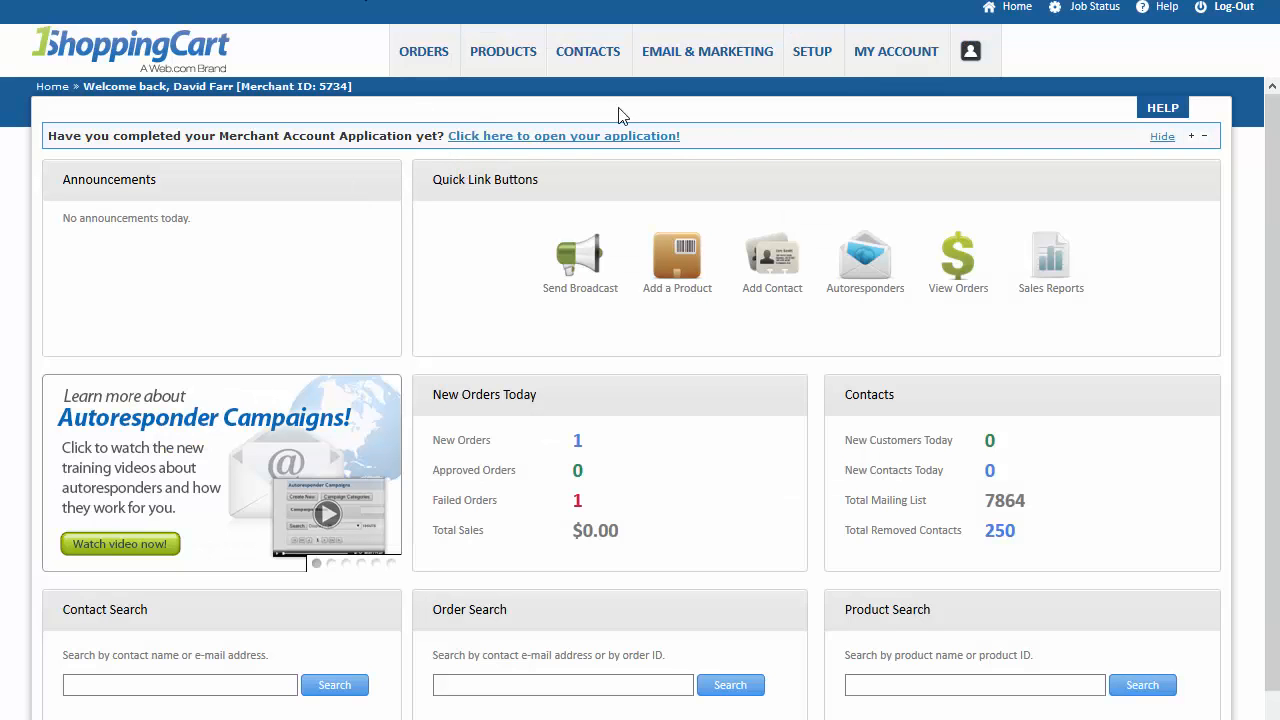
Switch to 1ShoppingCart and start creating a new web form.
mouse_move(674, 57)
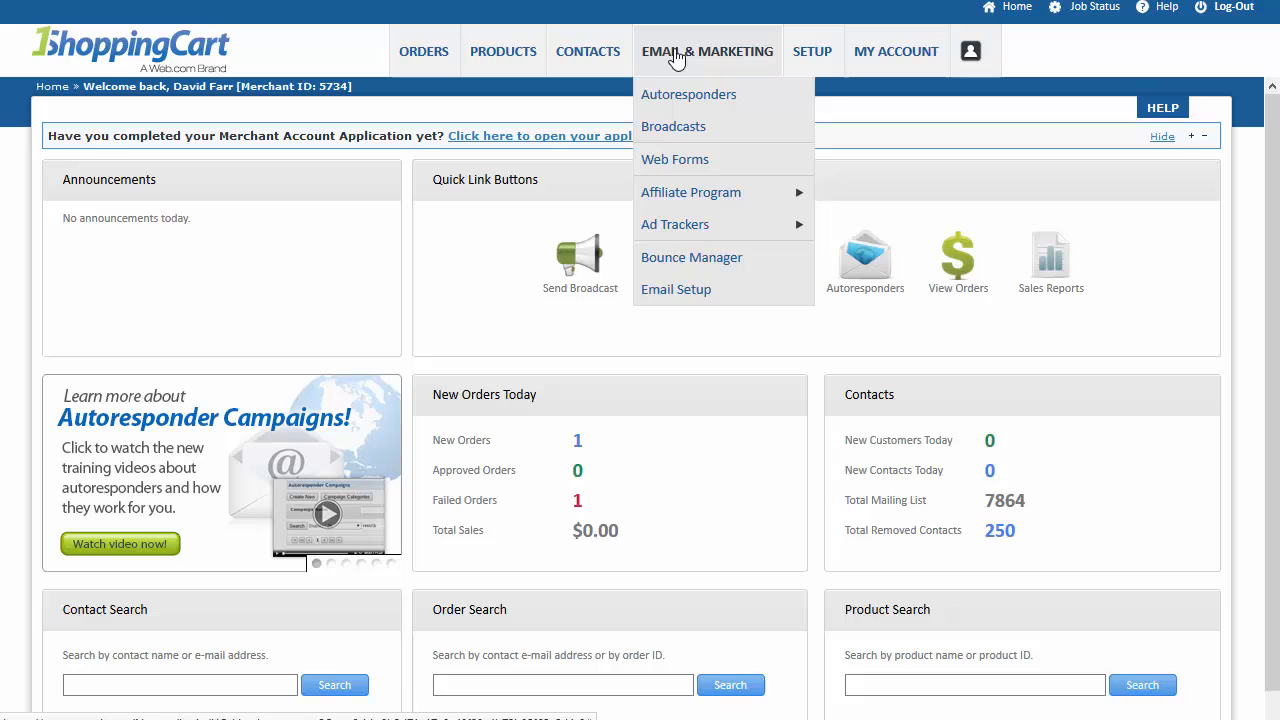
left_click(669, 165)
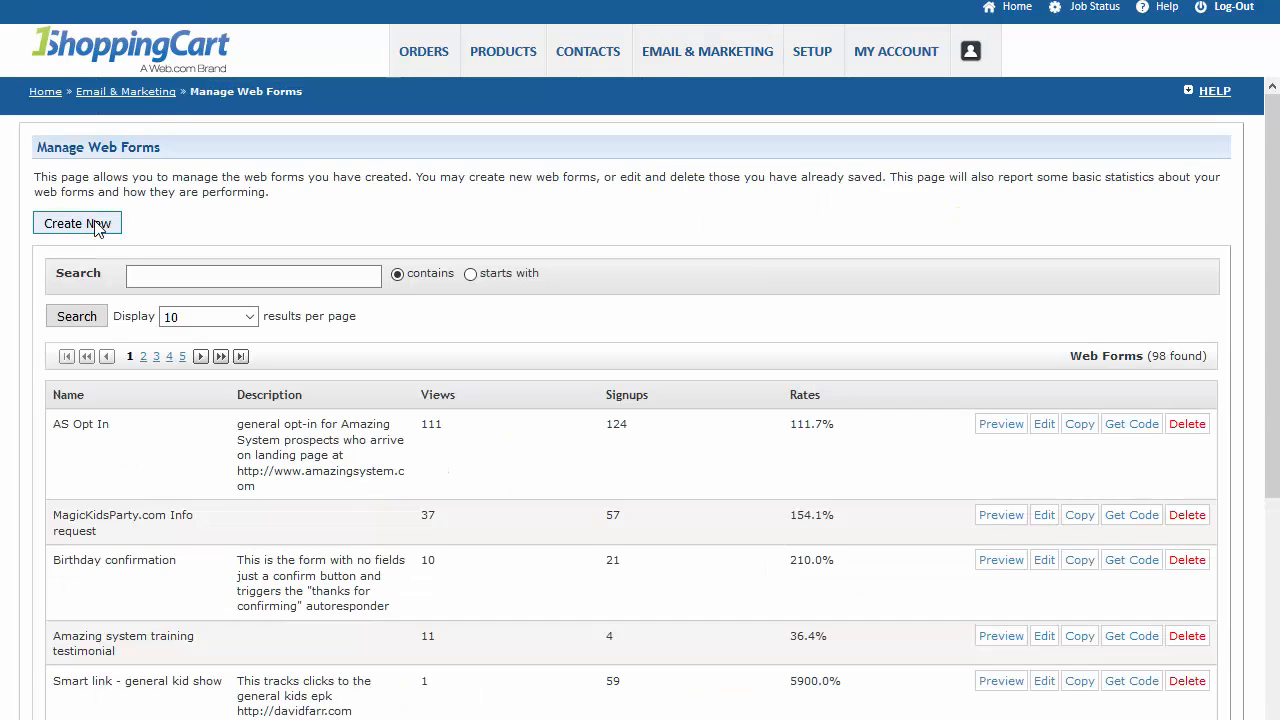
left_click(97, 228)
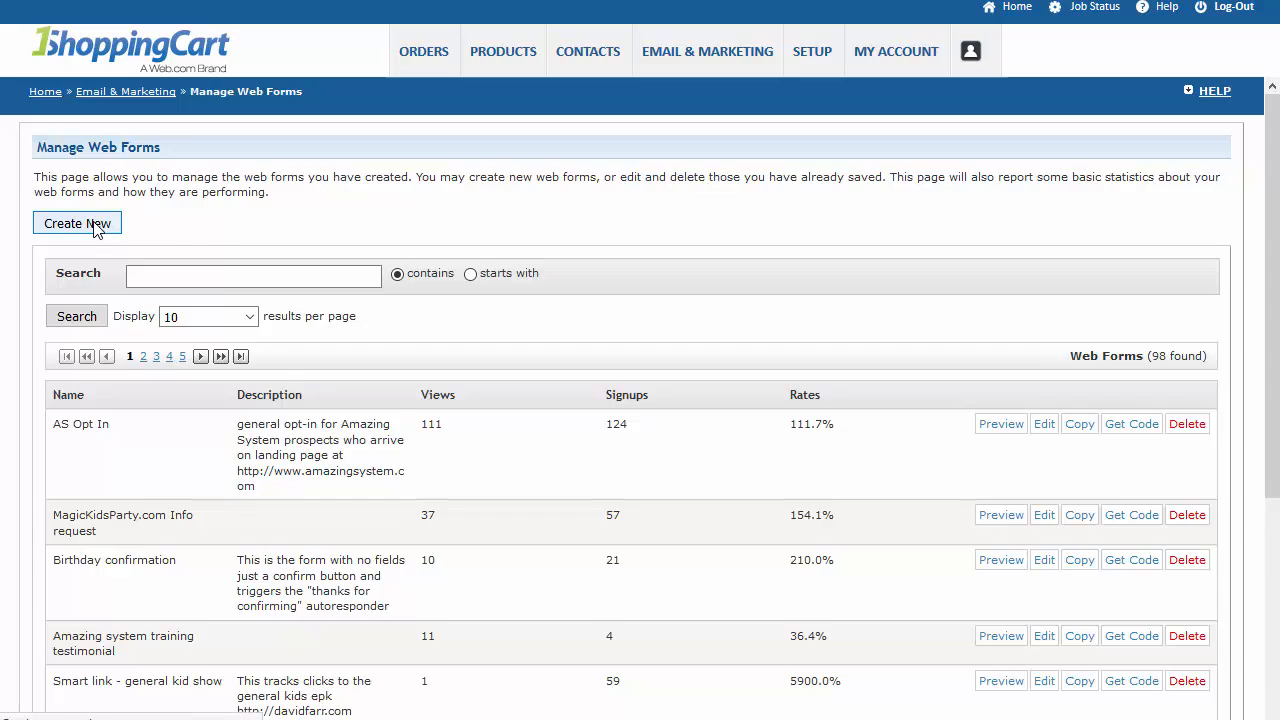
Name the form "New Contact form for magickidsparty.com" and leave its description empty.
left_click(274, 287)
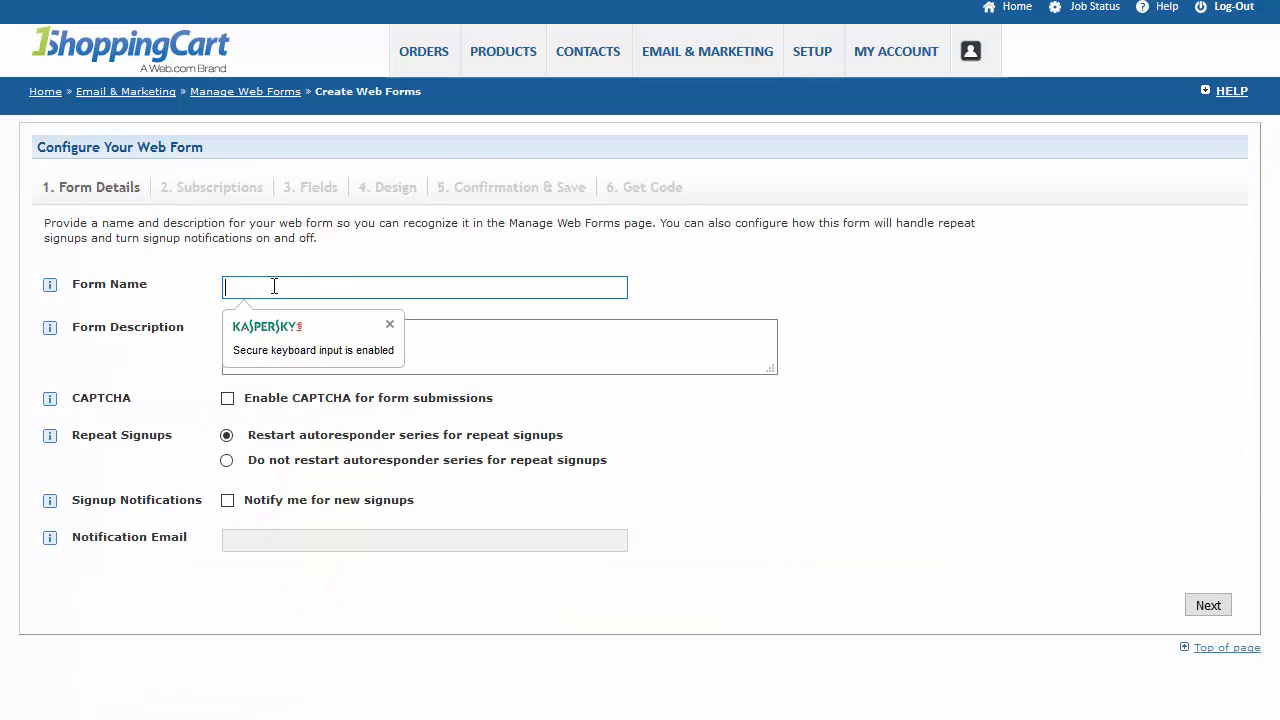
type("New")
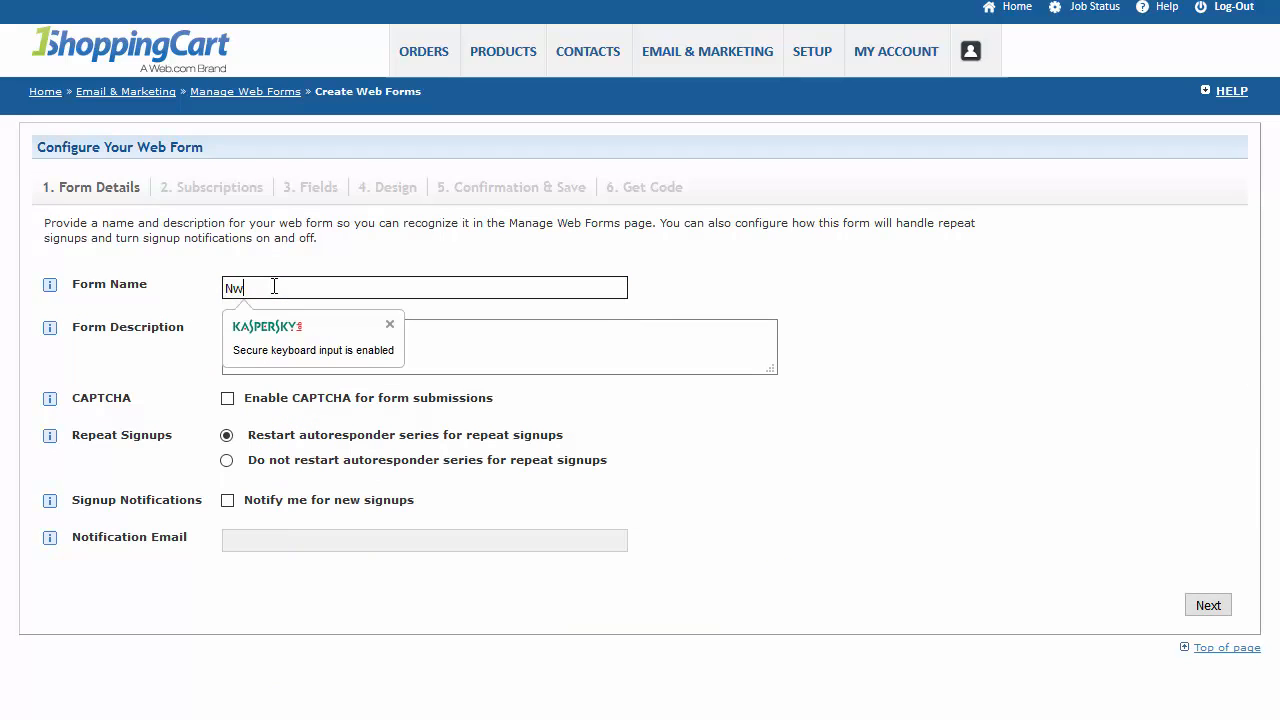
type(" CUsto")
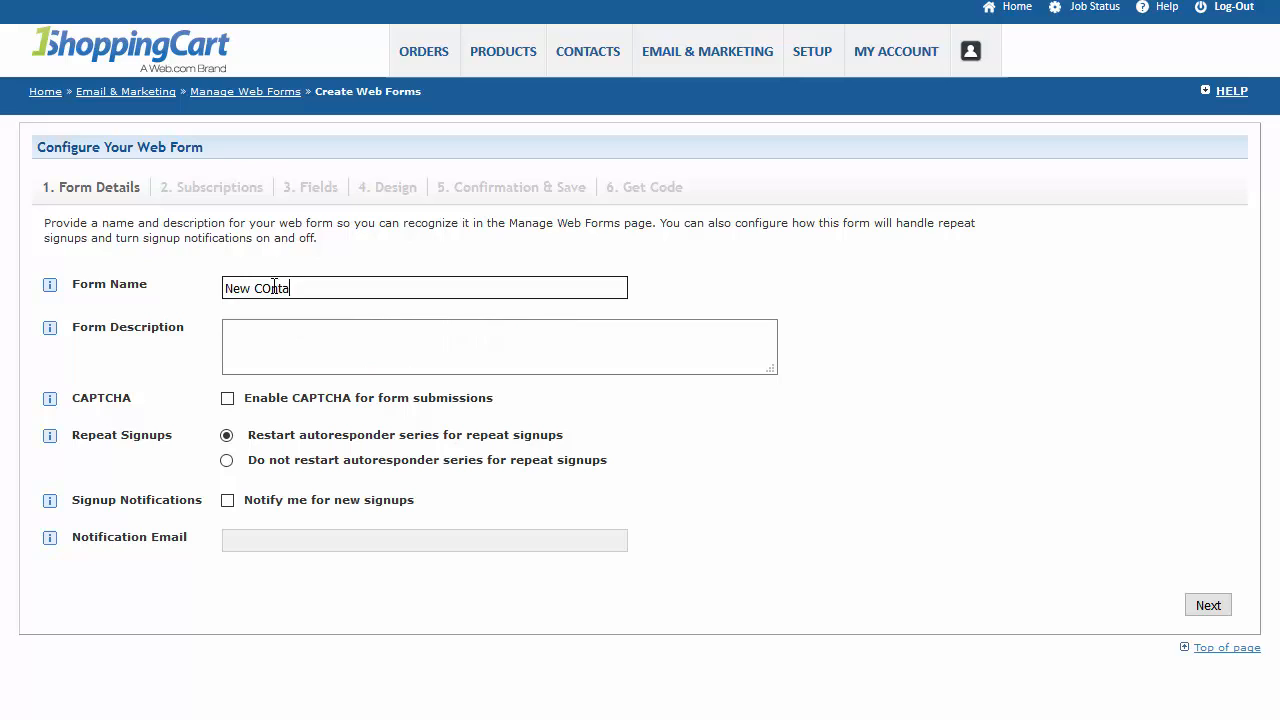
key("BackSpace")
key("BackSpace")
key("BackSpace")
key("BackSpace")
type("ontact form for magickidsparty.com")
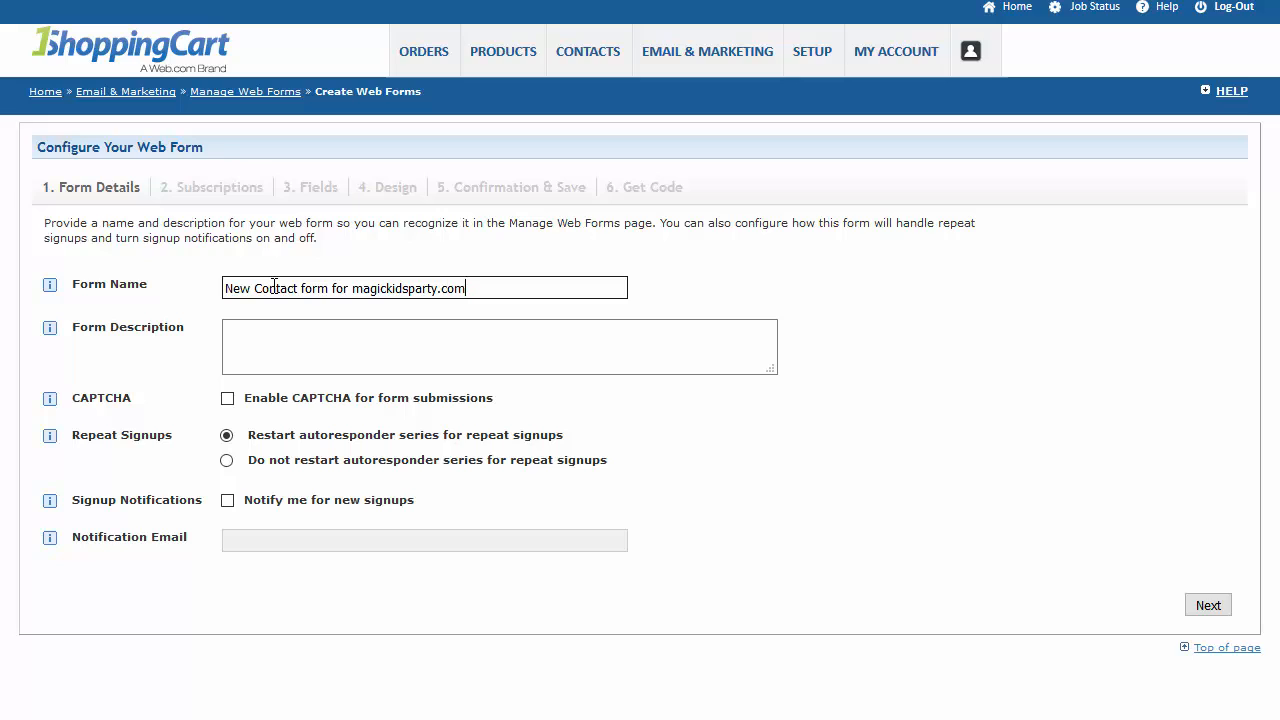
key("Tab")
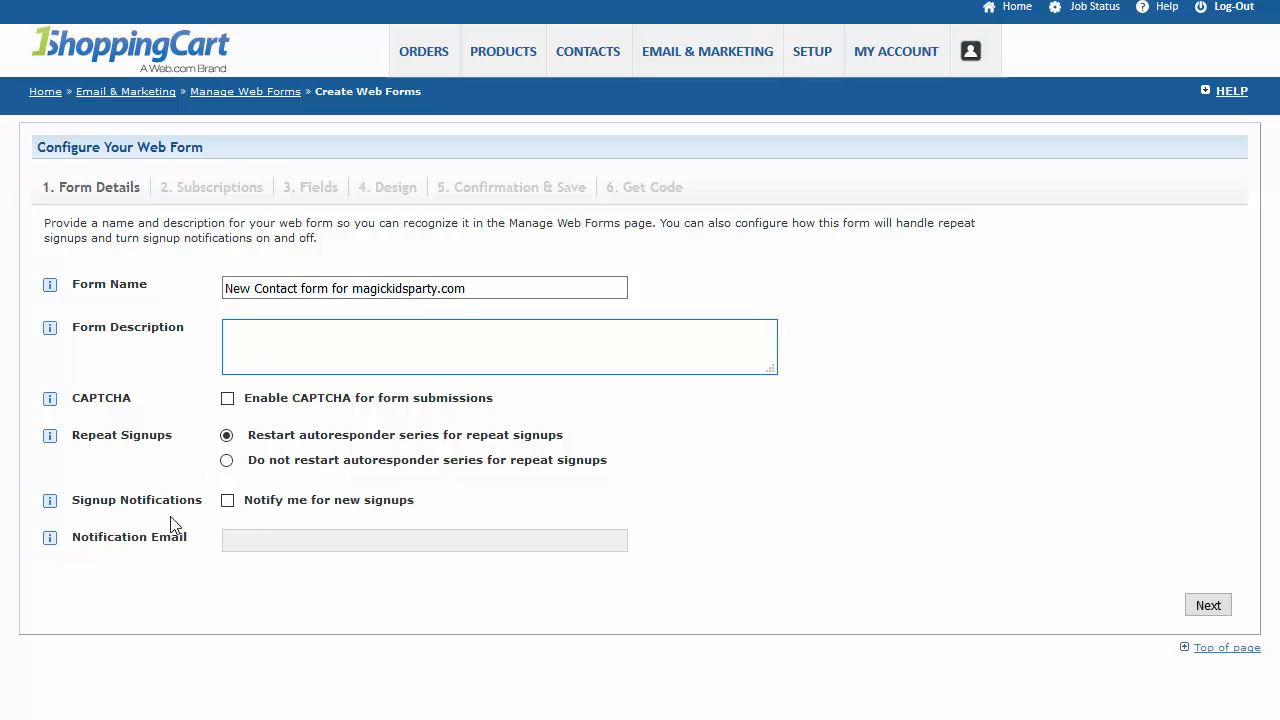
Enable notifications for new signups, enter the notification email address, and continue to the subscription settings.
left_click(229, 503)
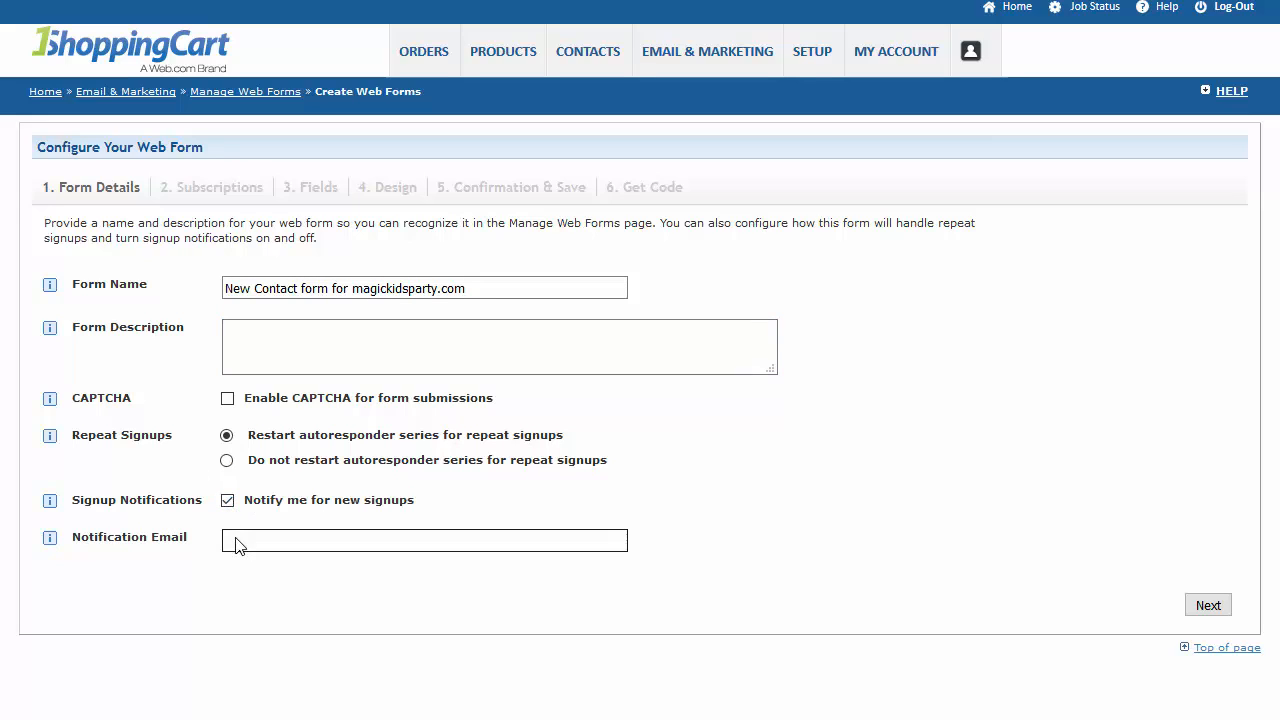
left_click(232, 538)
type("d")
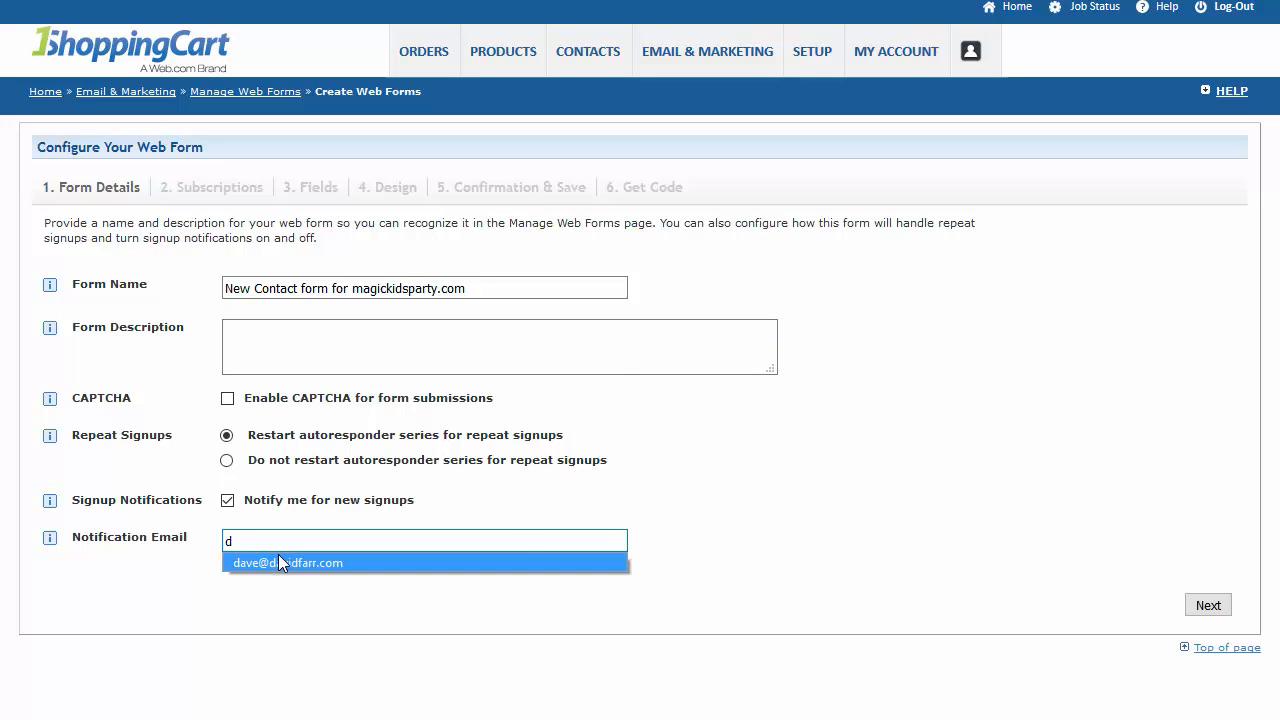
left_click(278, 555)
left_click(1203, 608)
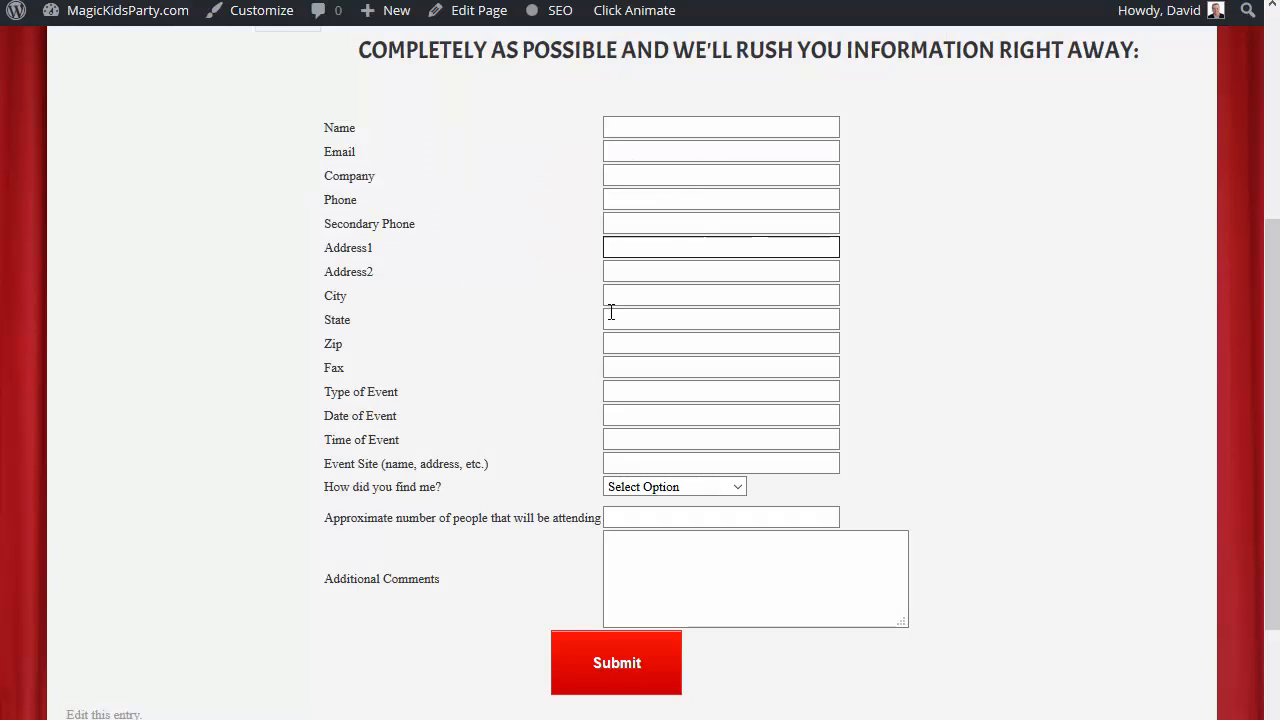
Subscribe signups to the "200 - Questionaire/Contact Form" autoresponder starting at day 0, and continue to the form fields.
left_click(645, 290)
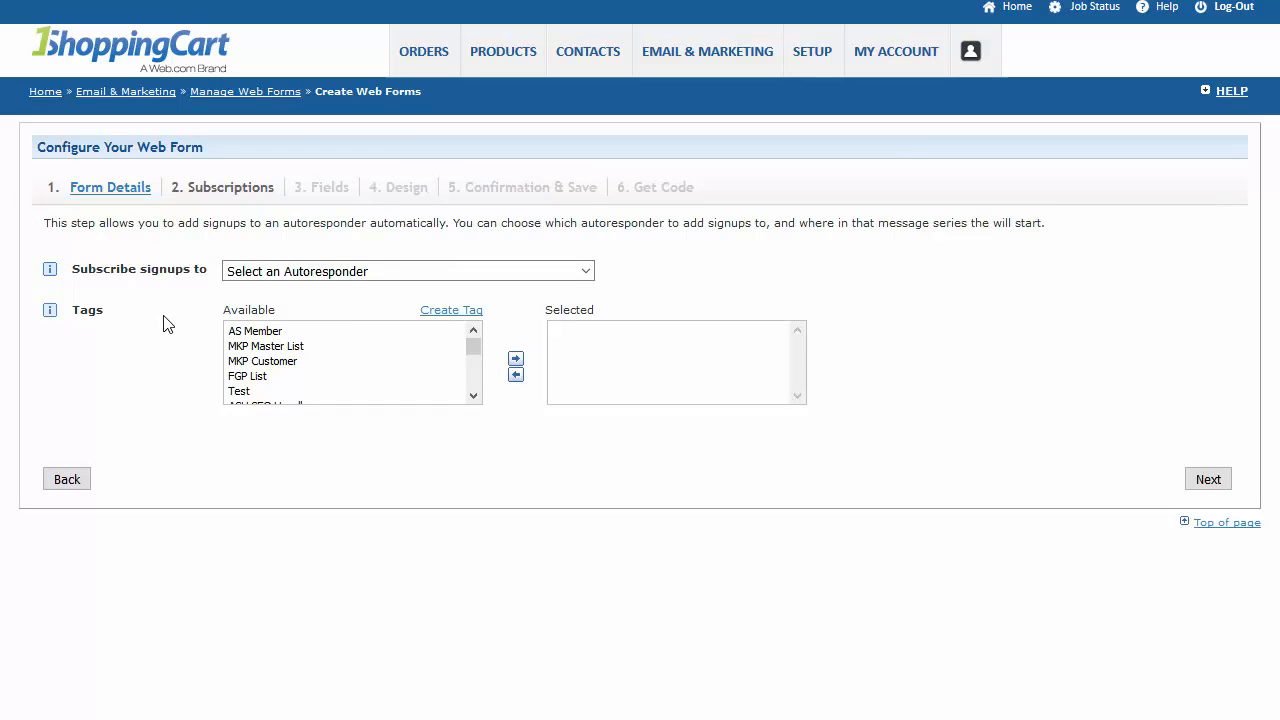
left_click(285, 273)
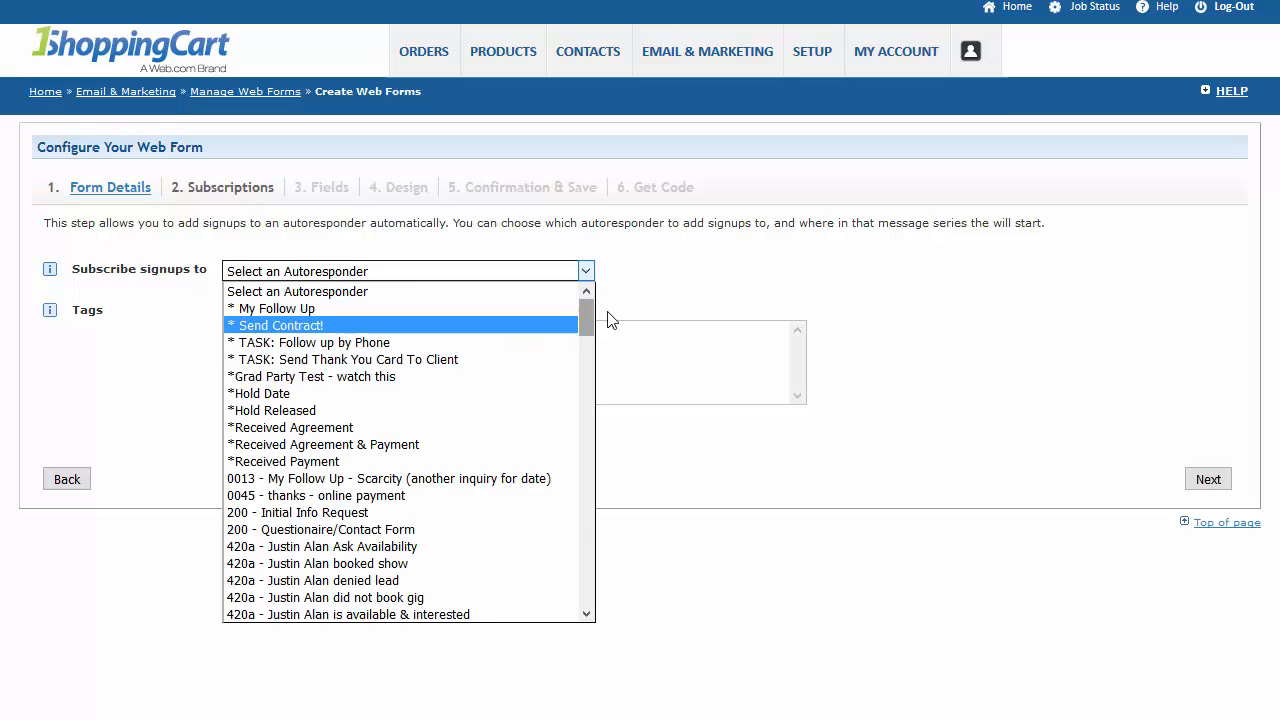
left_click_drag(586, 315, 337, 543)
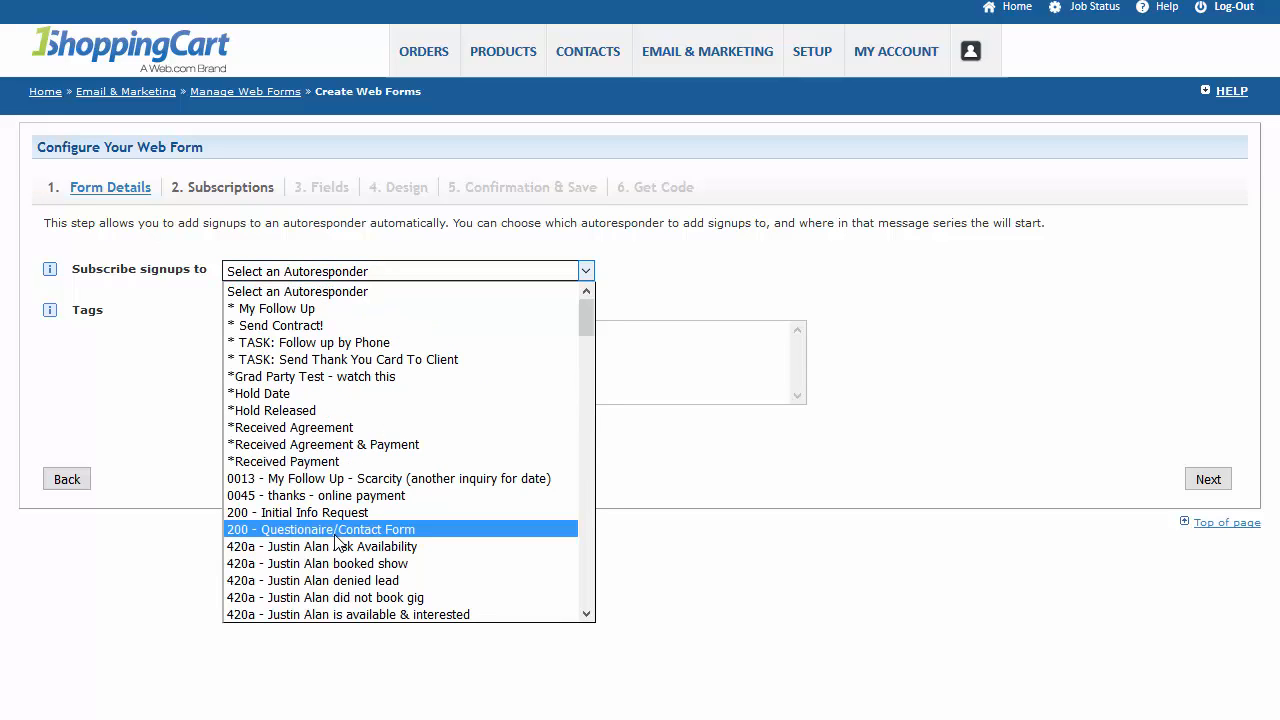
left_click(336, 535)
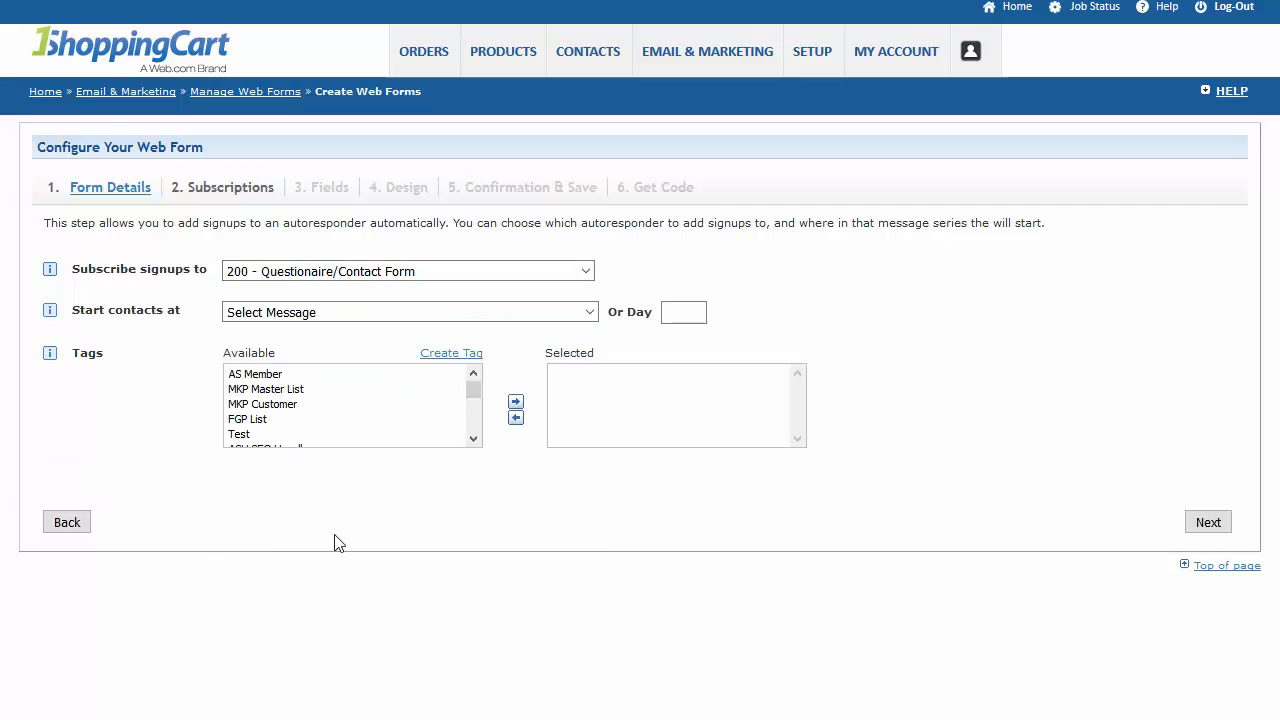
left_click(682, 318)
type("0")
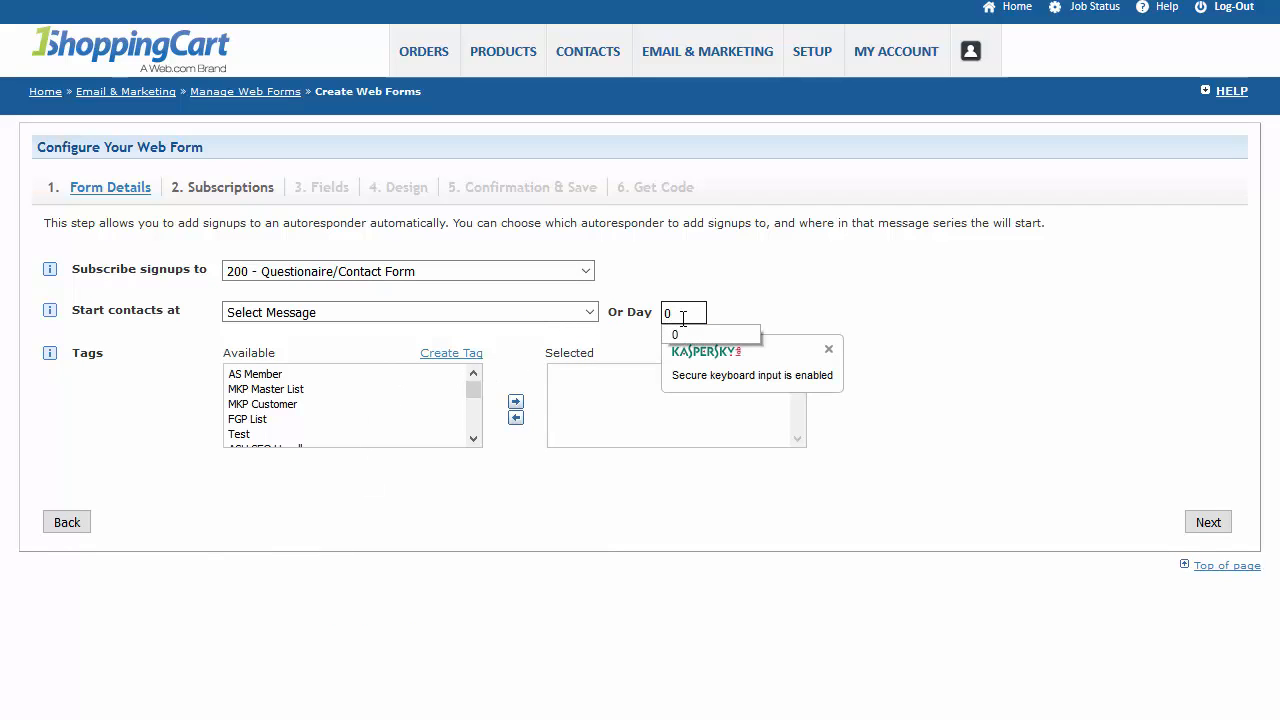
left_click(724, 288)
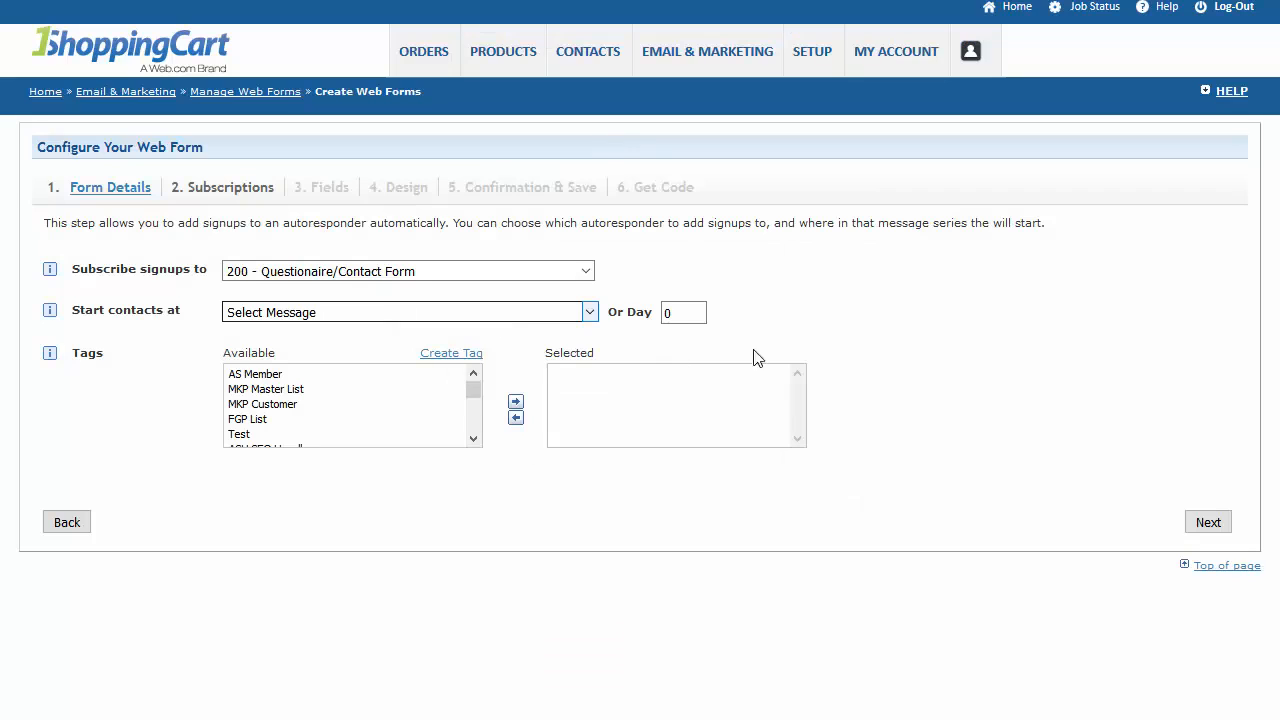
left_click(1220, 524)
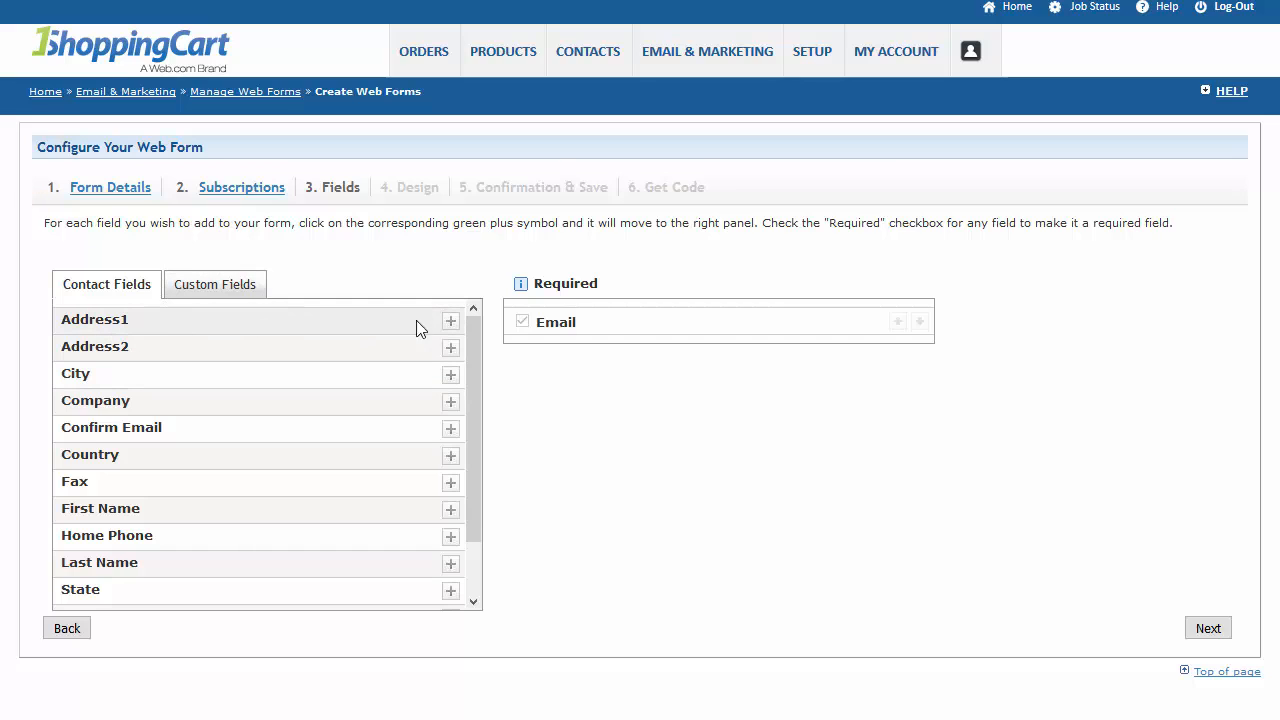
Add the contact fields Address1, Address2, City and Company to the form, keeping Country out.
left_click(451, 321)
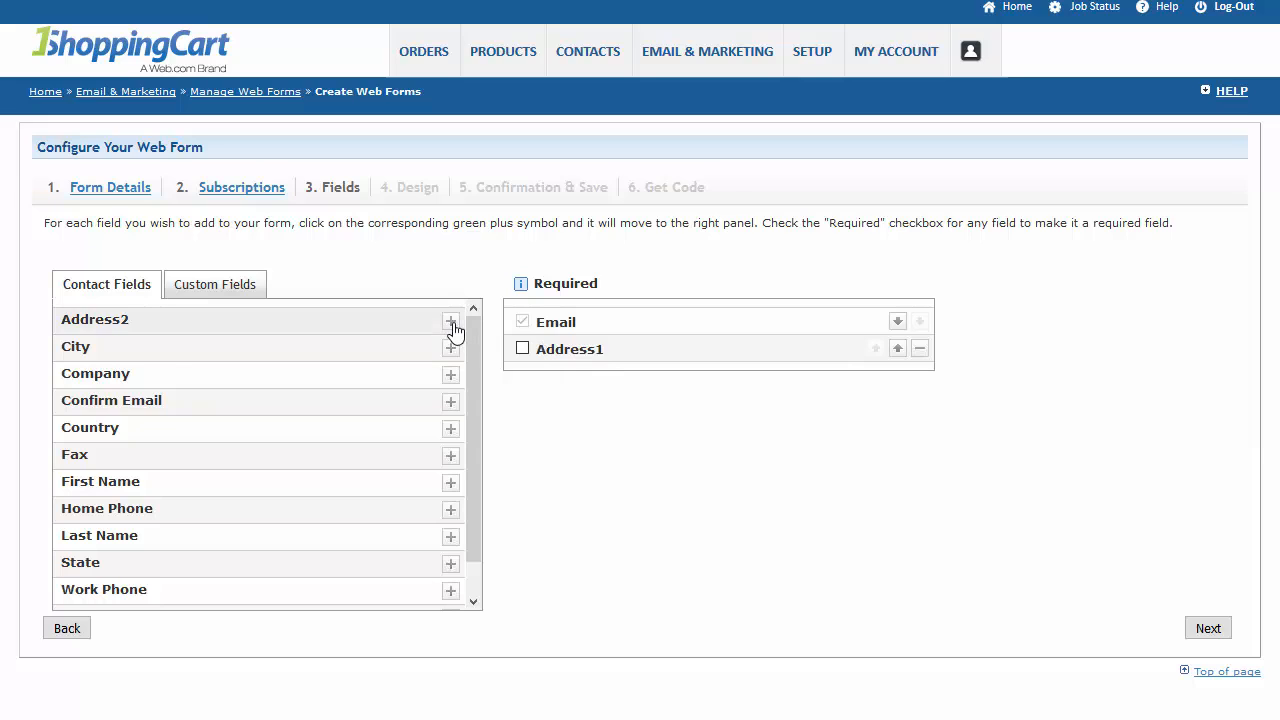
left_click(451, 321)
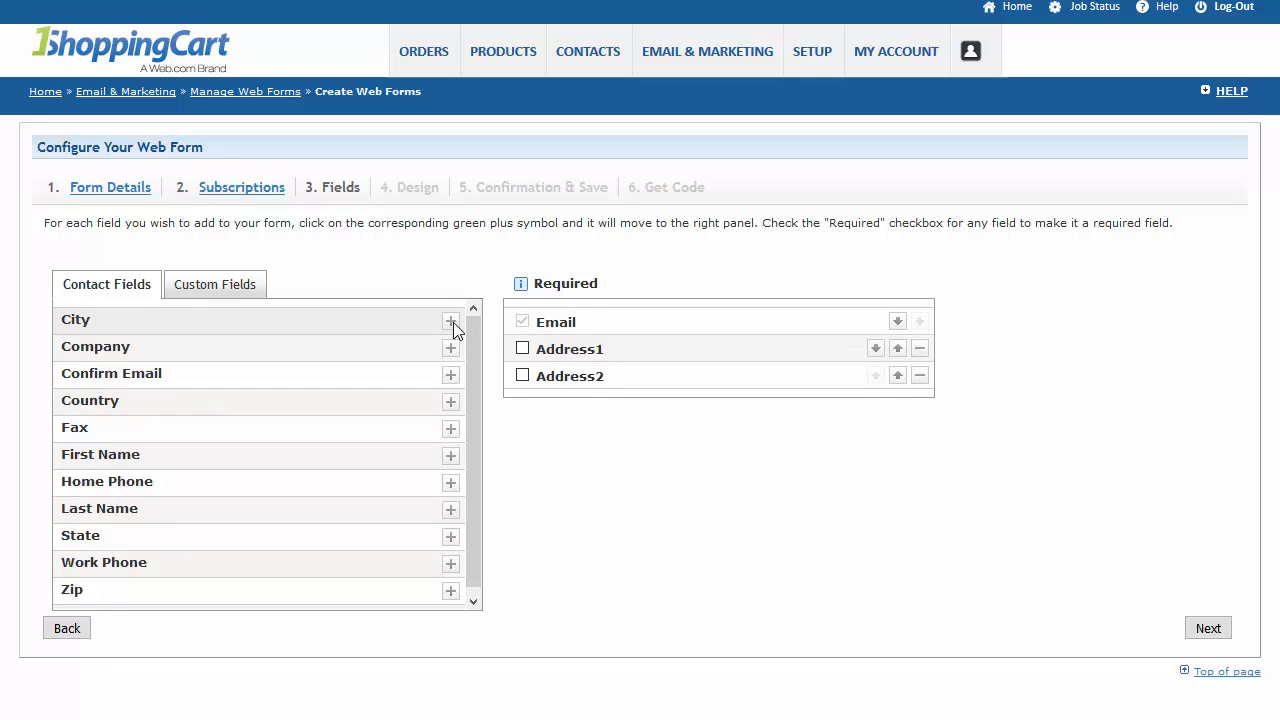
left_click(451, 321)
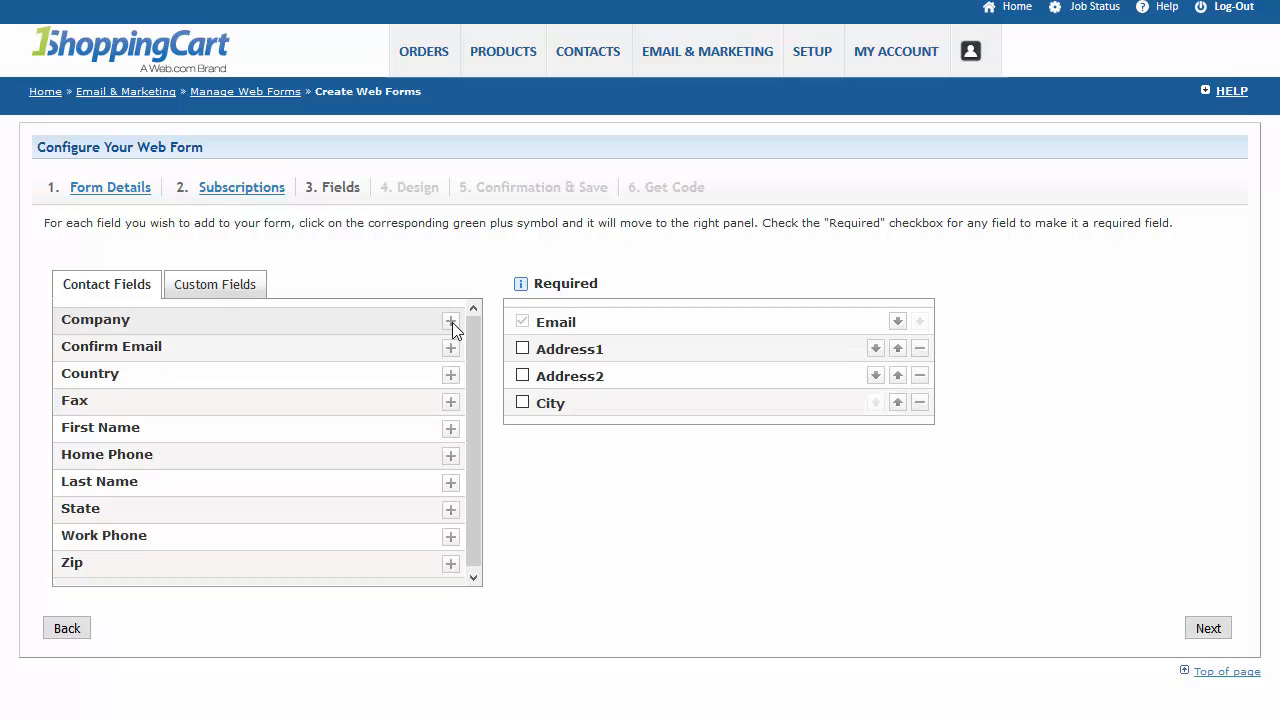
left_click(451, 322)
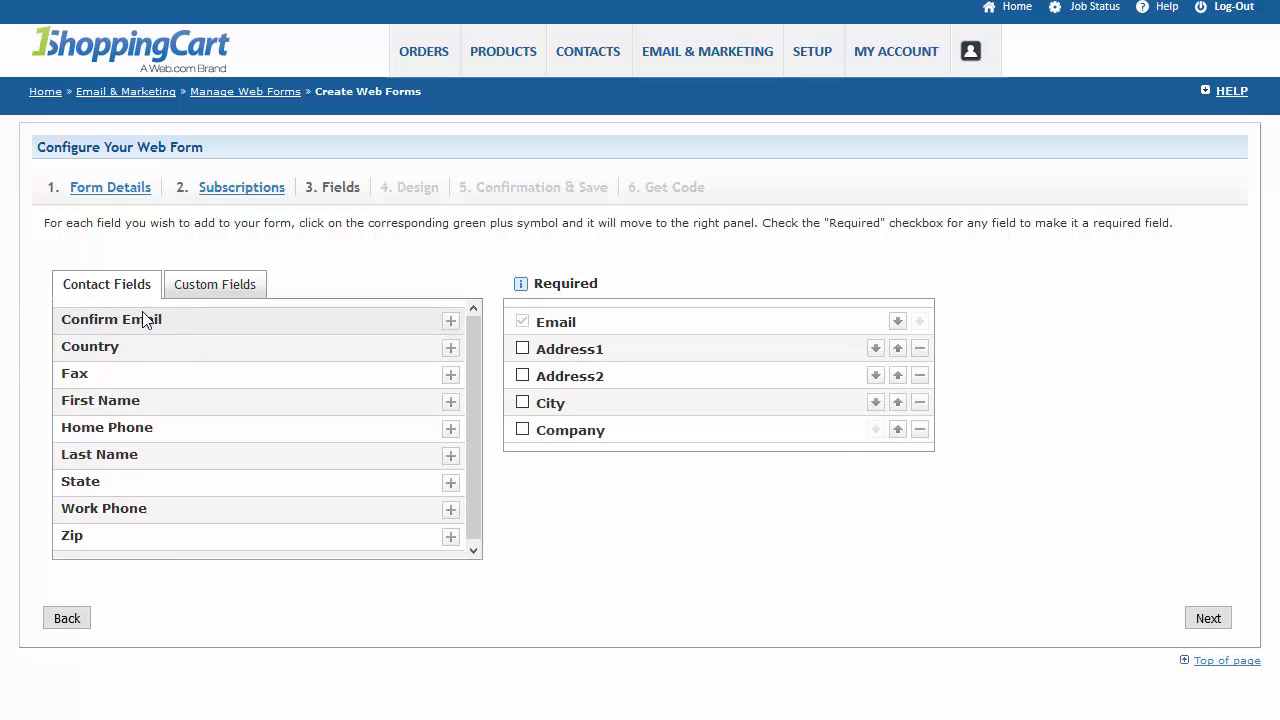
left_click(451, 349)
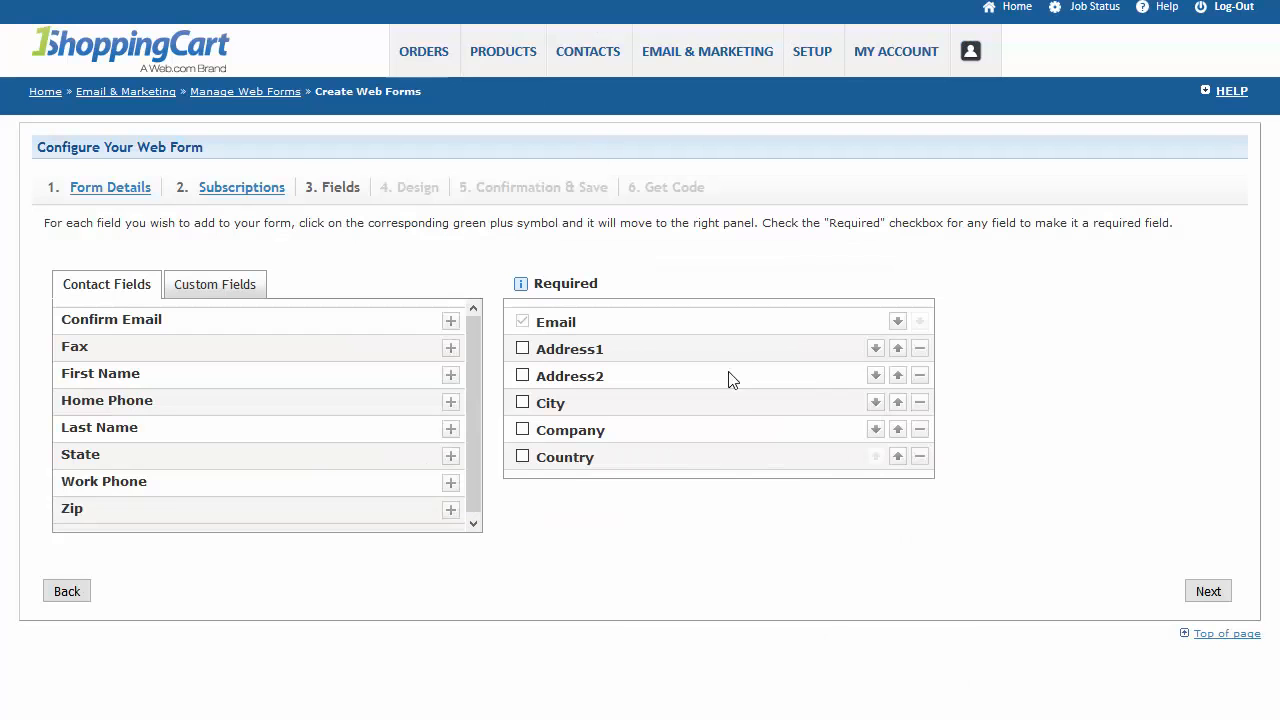
left_click(919, 456)
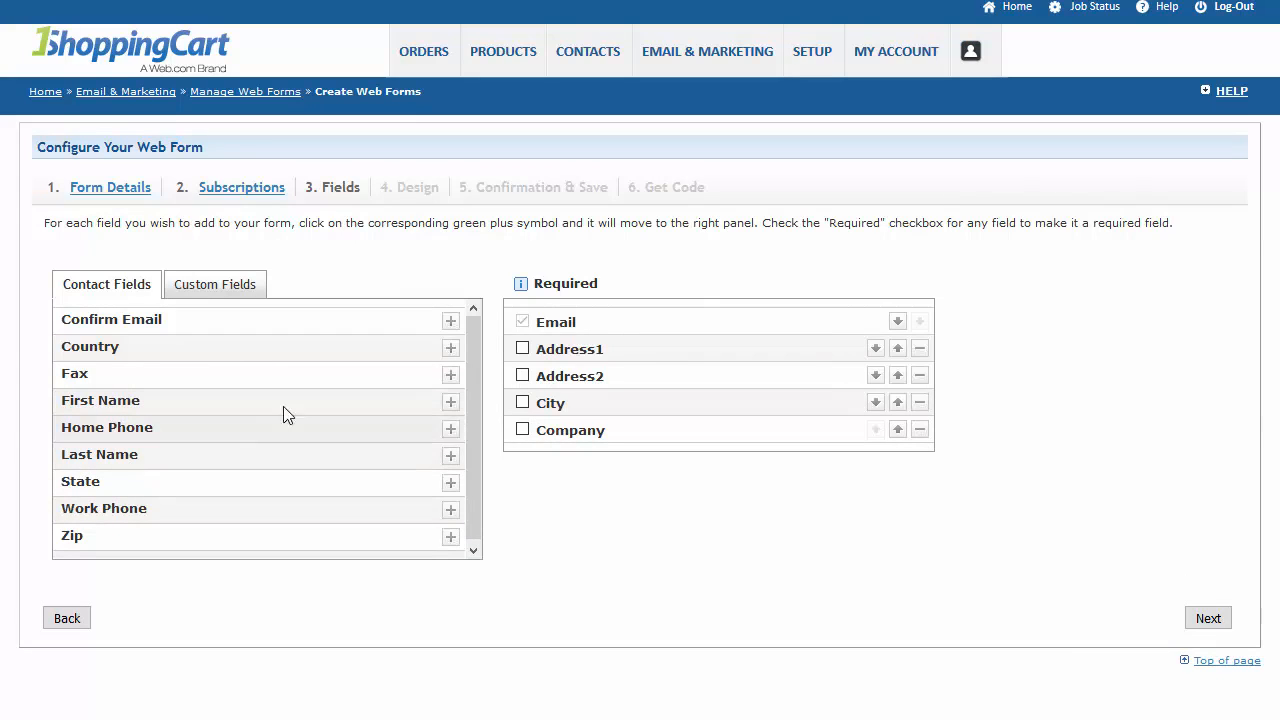
Add the contact fields First Name, Last Name, Home Phone, Fax, State, Work Phone and Zip to the form.
left_click(450, 401)
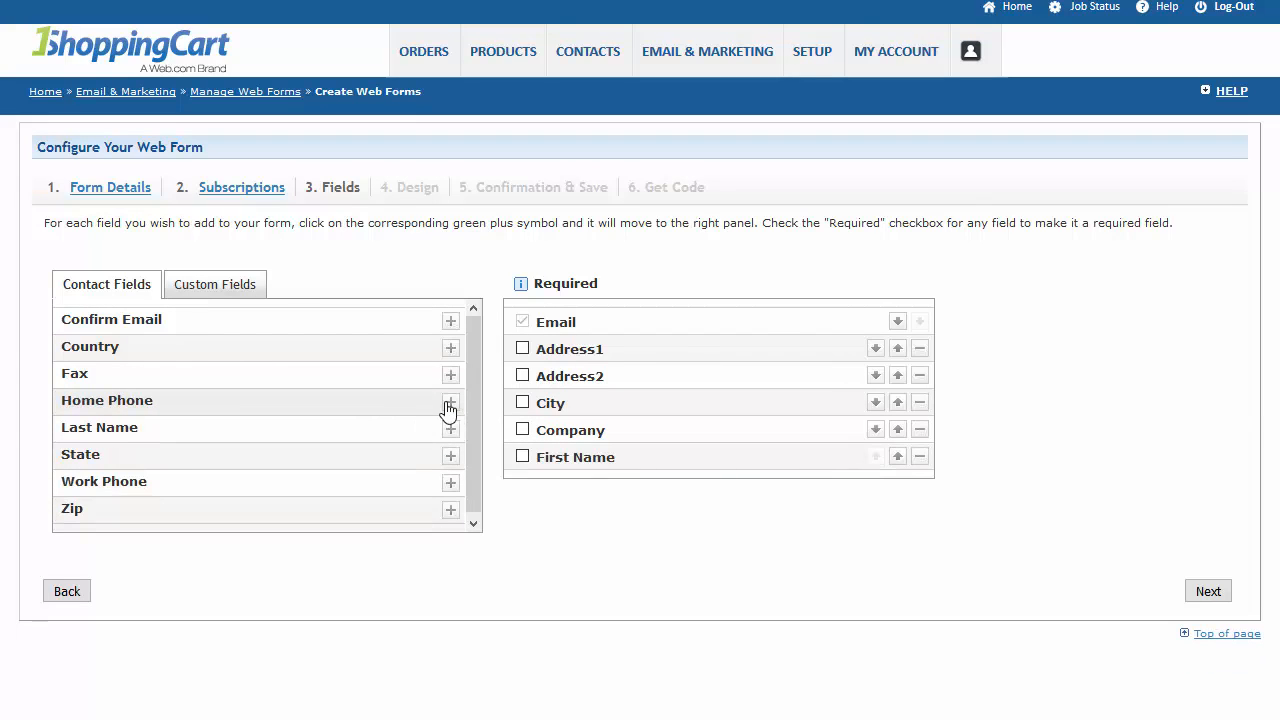
left_click(451, 432)
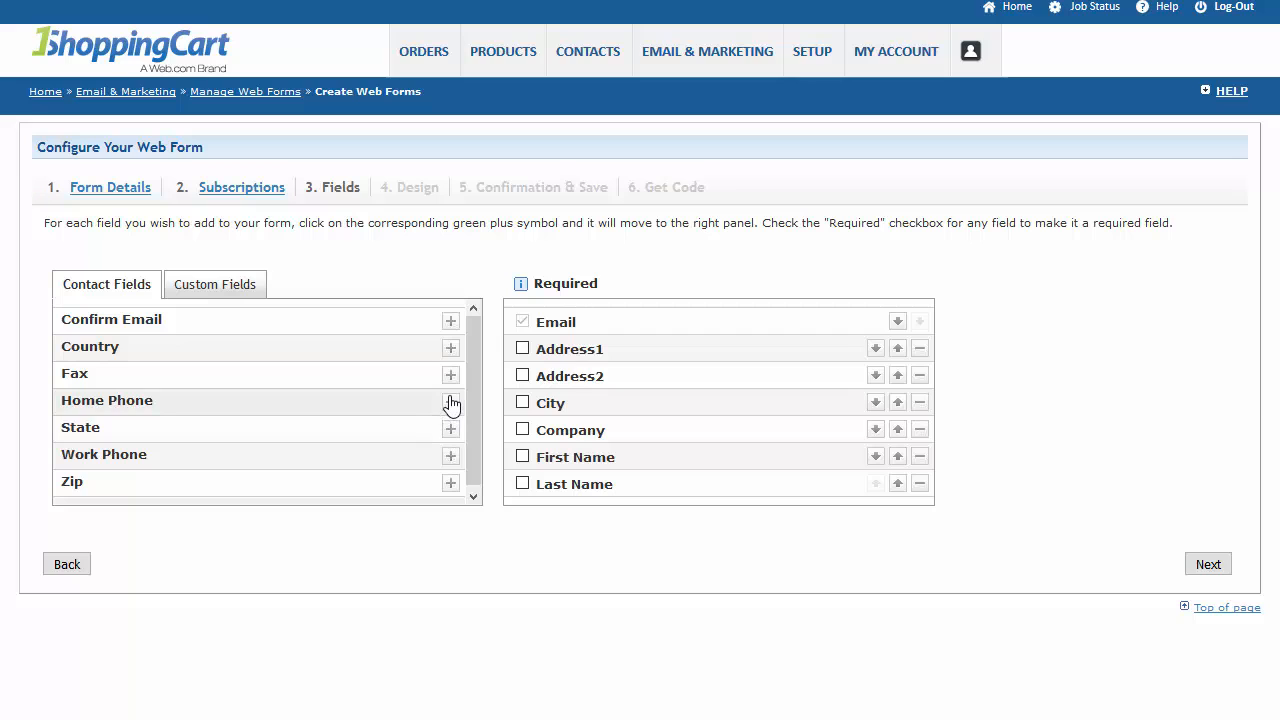
left_click(450, 401)
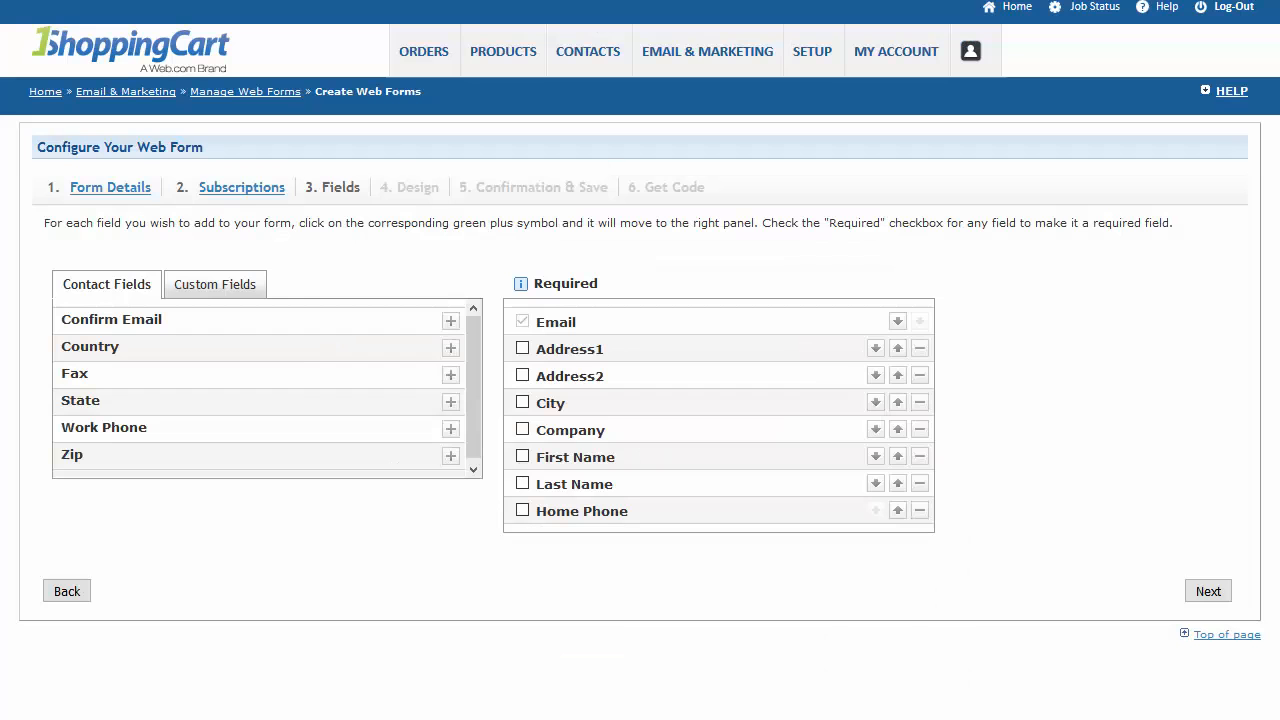
left_click(450, 376)
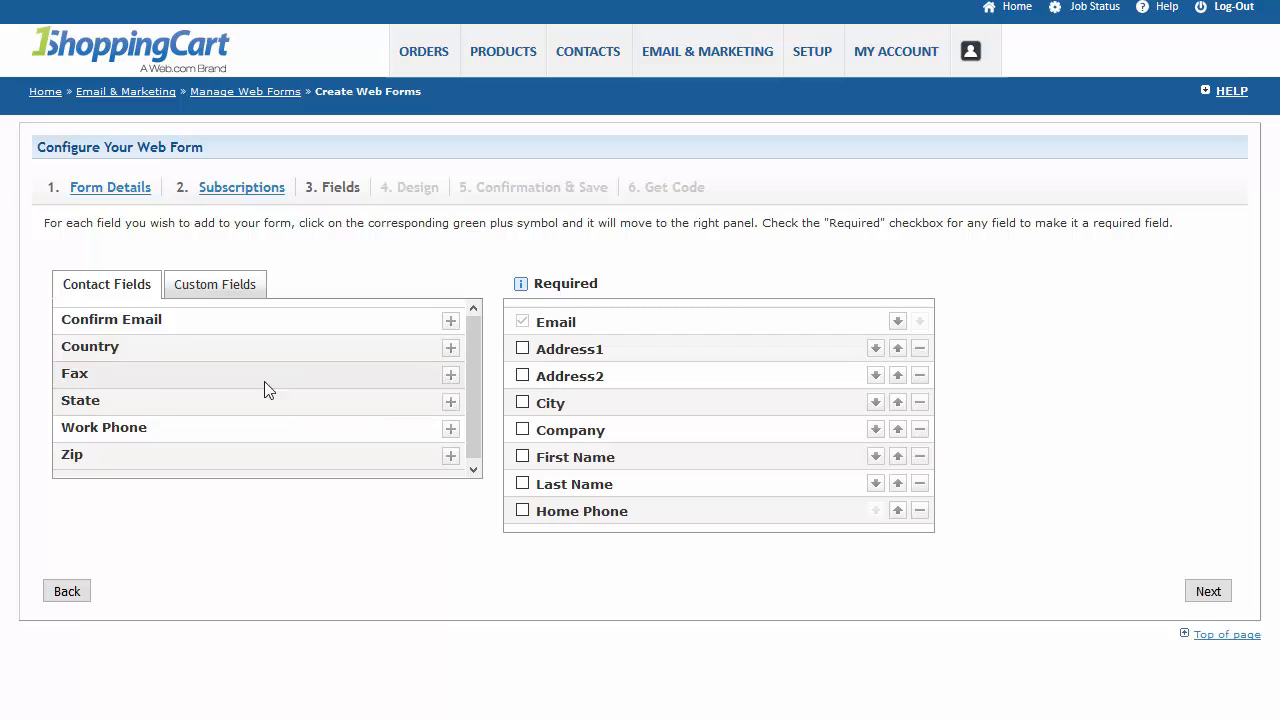
left_click(450, 376)
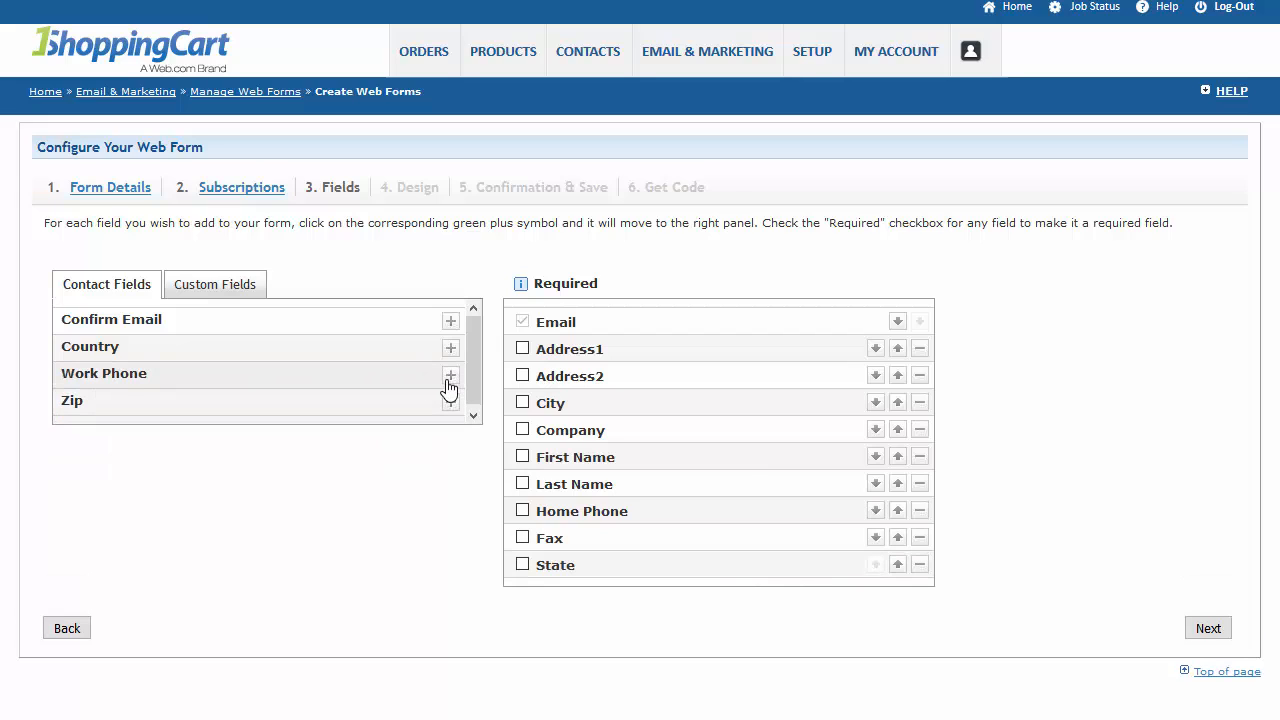
left_click(450, 376)
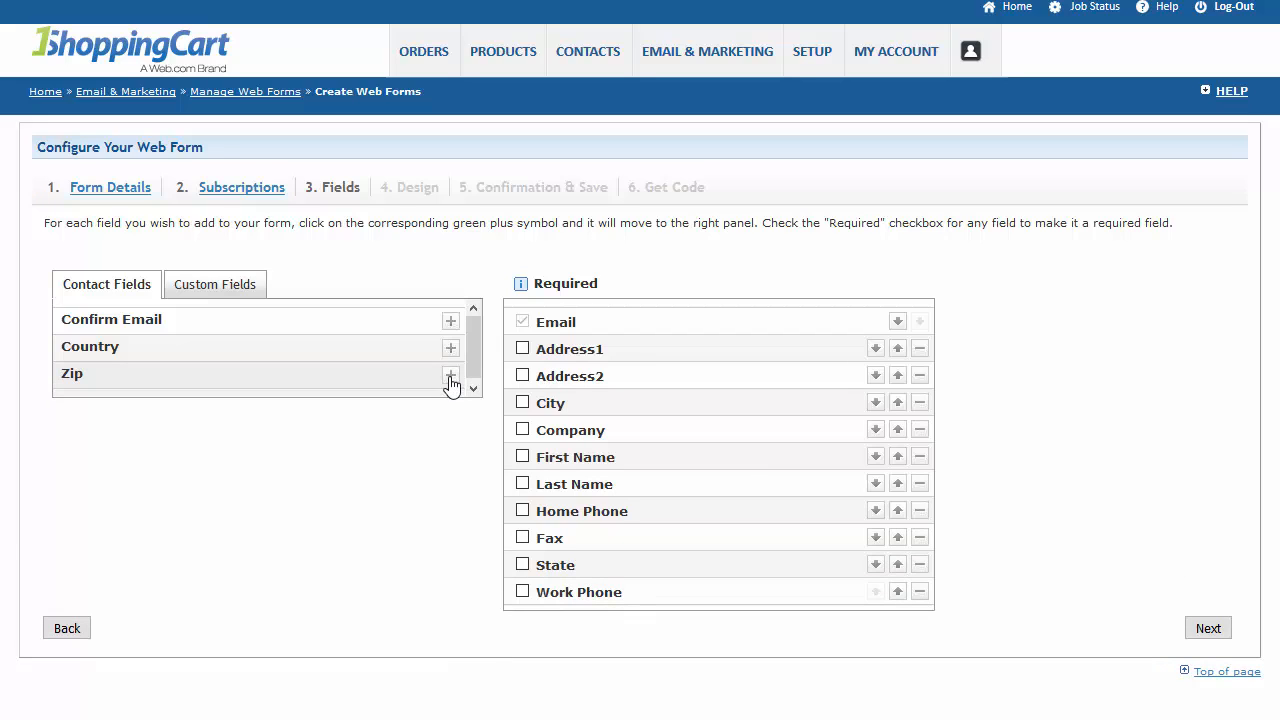
left_click(450, 376)
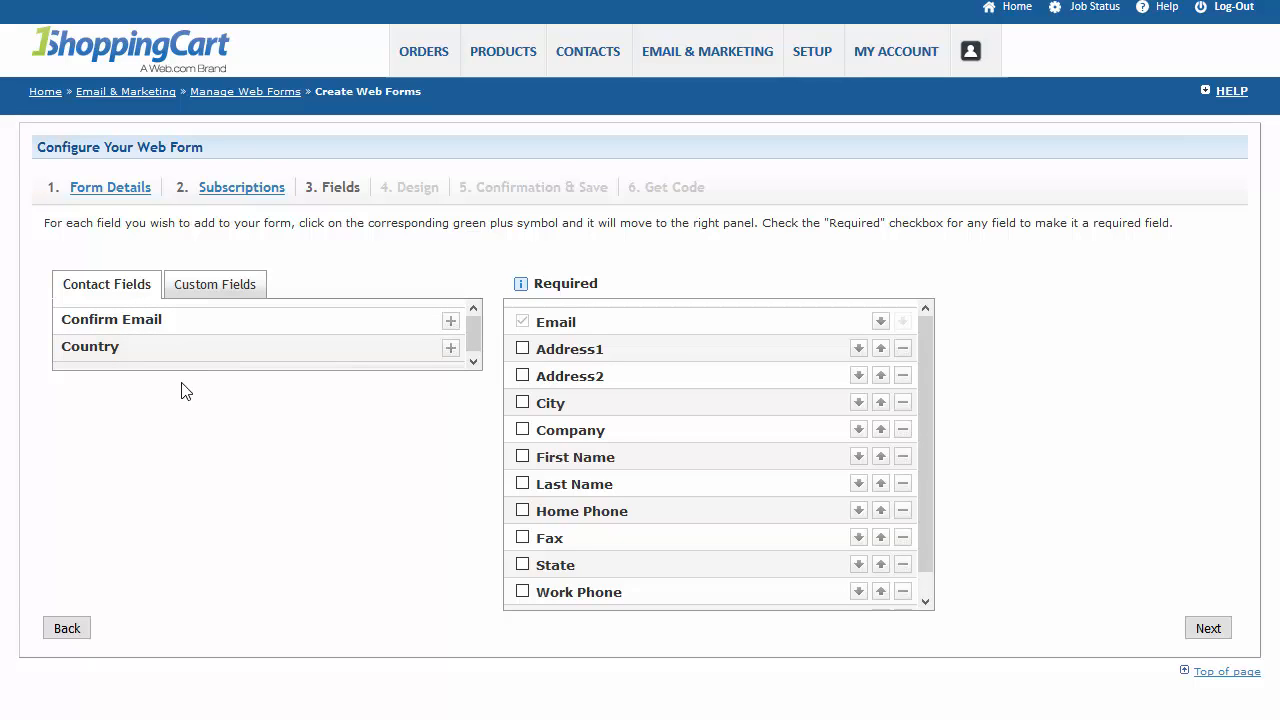
Add the custom fields Additional Comments, Date of Event, Event Site (name, address, etc.) and How did you hear of us? to the form.
left_click(218, 288)
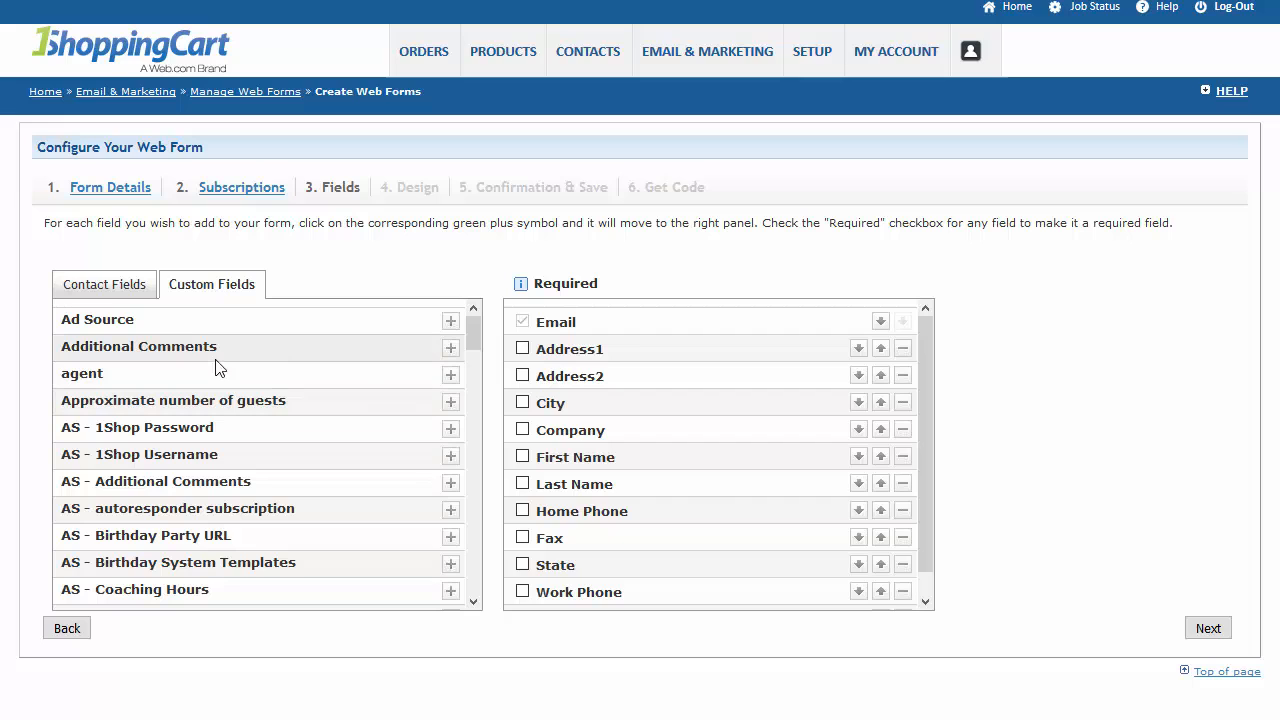
left_click(450, 350)
left_click_drag(474, 328, 486, 452)
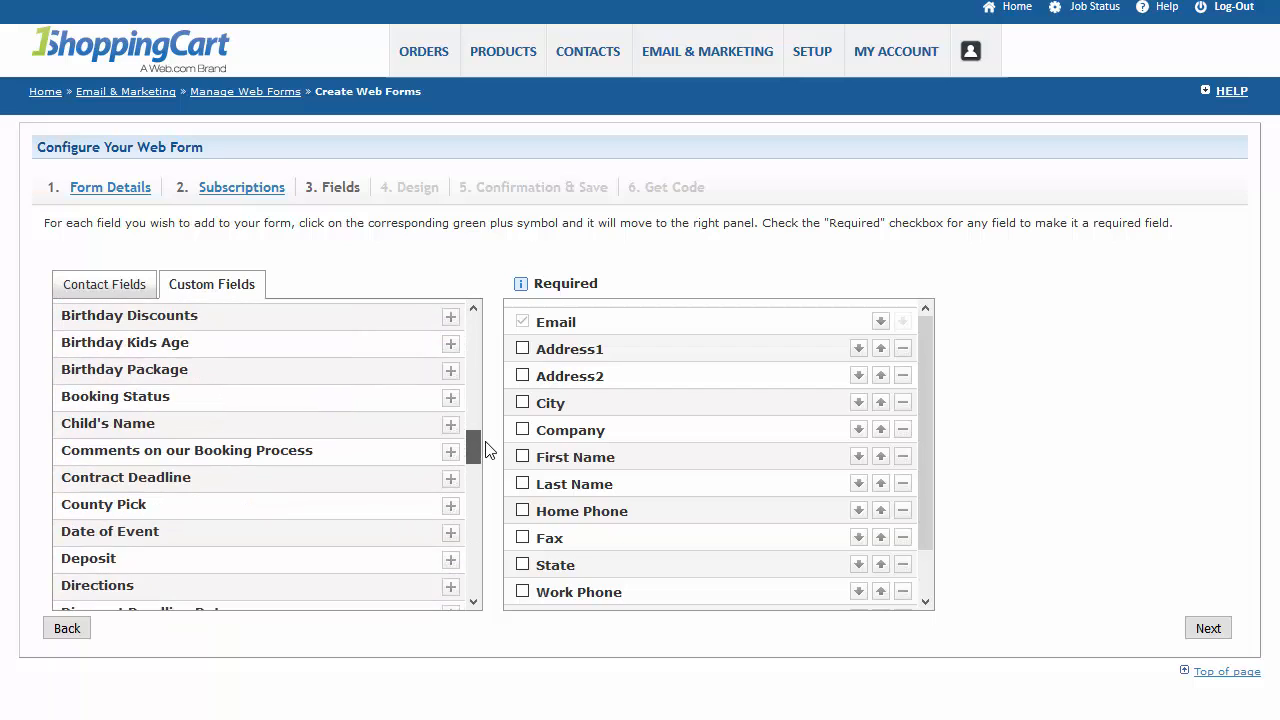
left_click(450, 533)
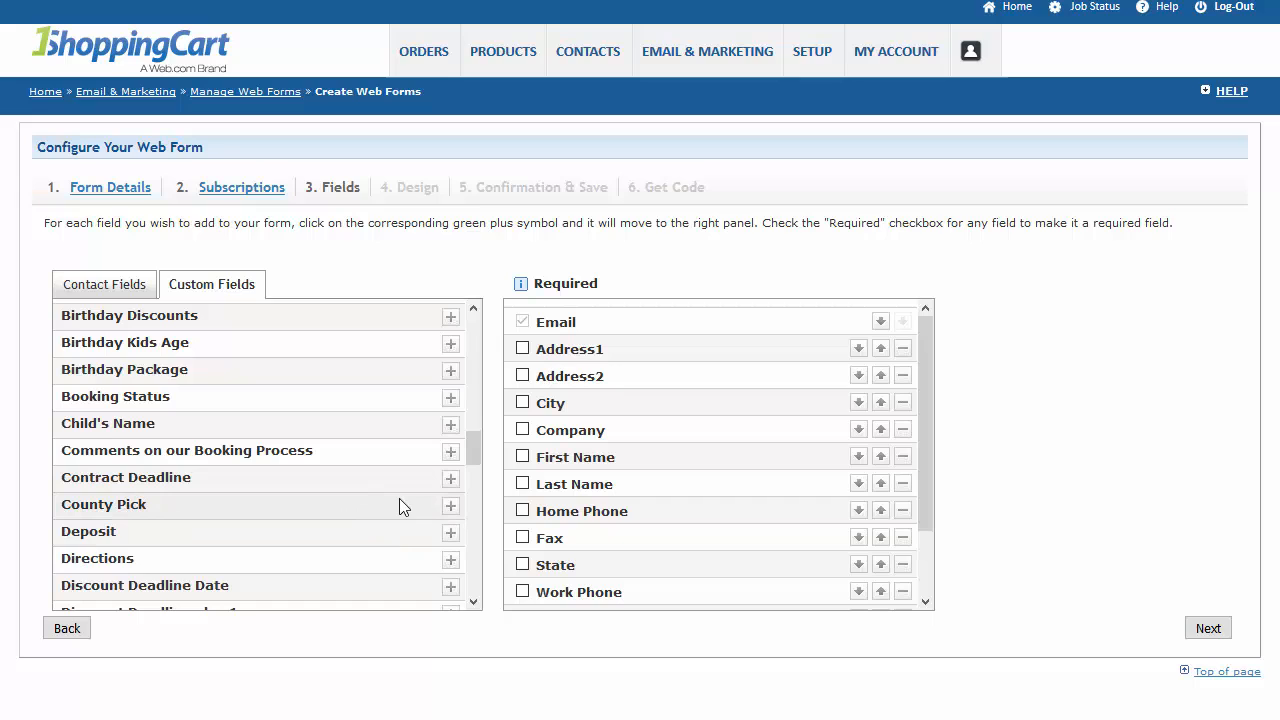
scroll(399, 507, "down", 2)
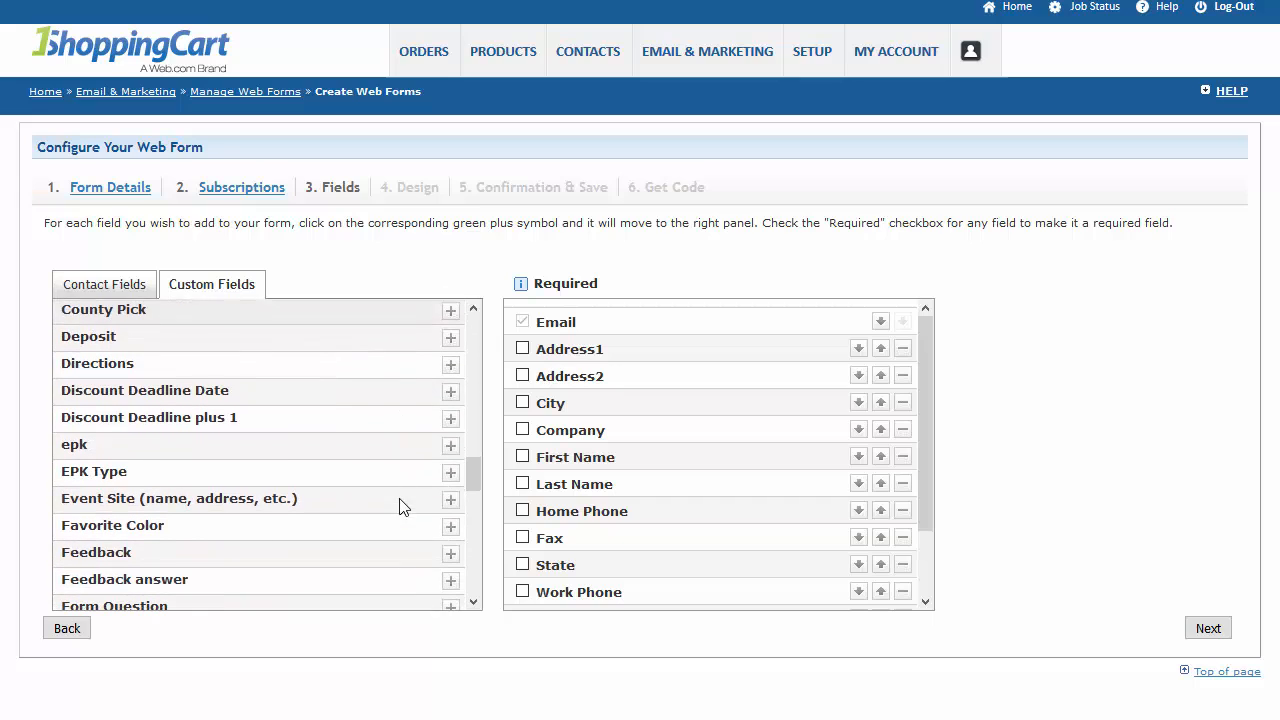
left_click(451, 500)
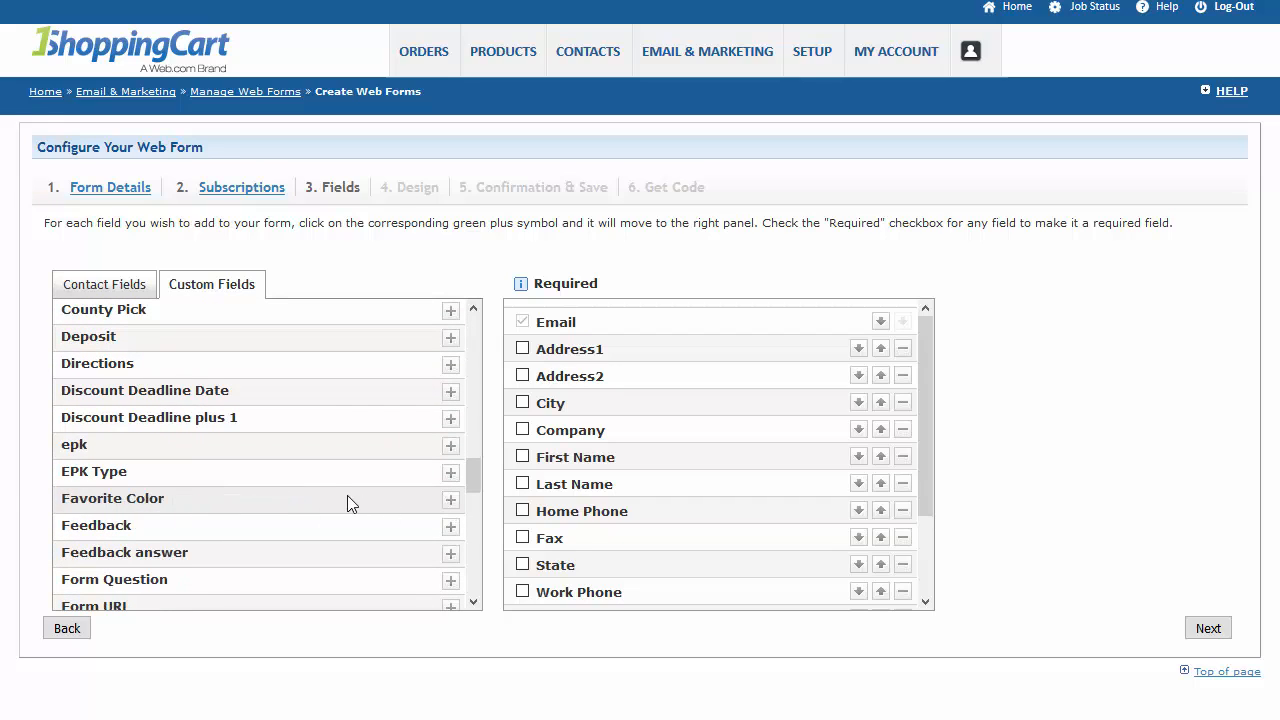
scroll(347, 503, "down", 2)
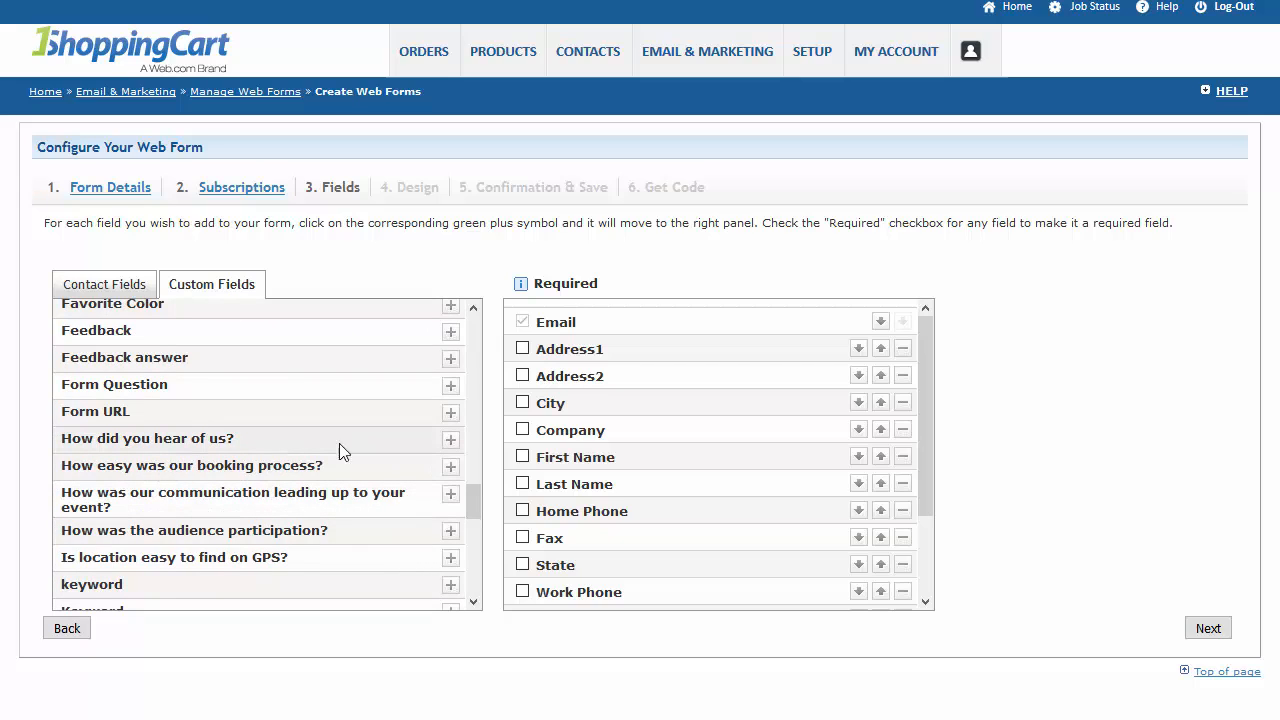
left_click(450, 440)
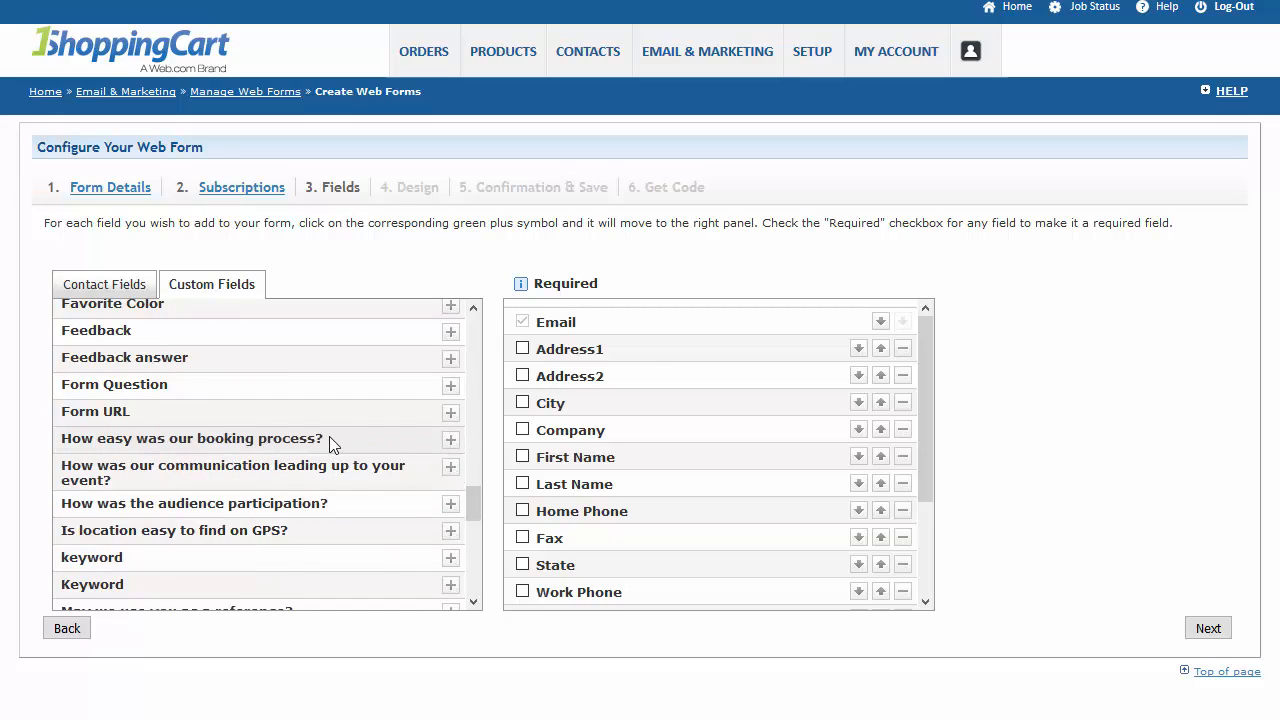
Add the custom fields Type of Event and Time of Event to the form.
scroll(329, 436, "down", 2)
scroll(746, 466, "down", 3)
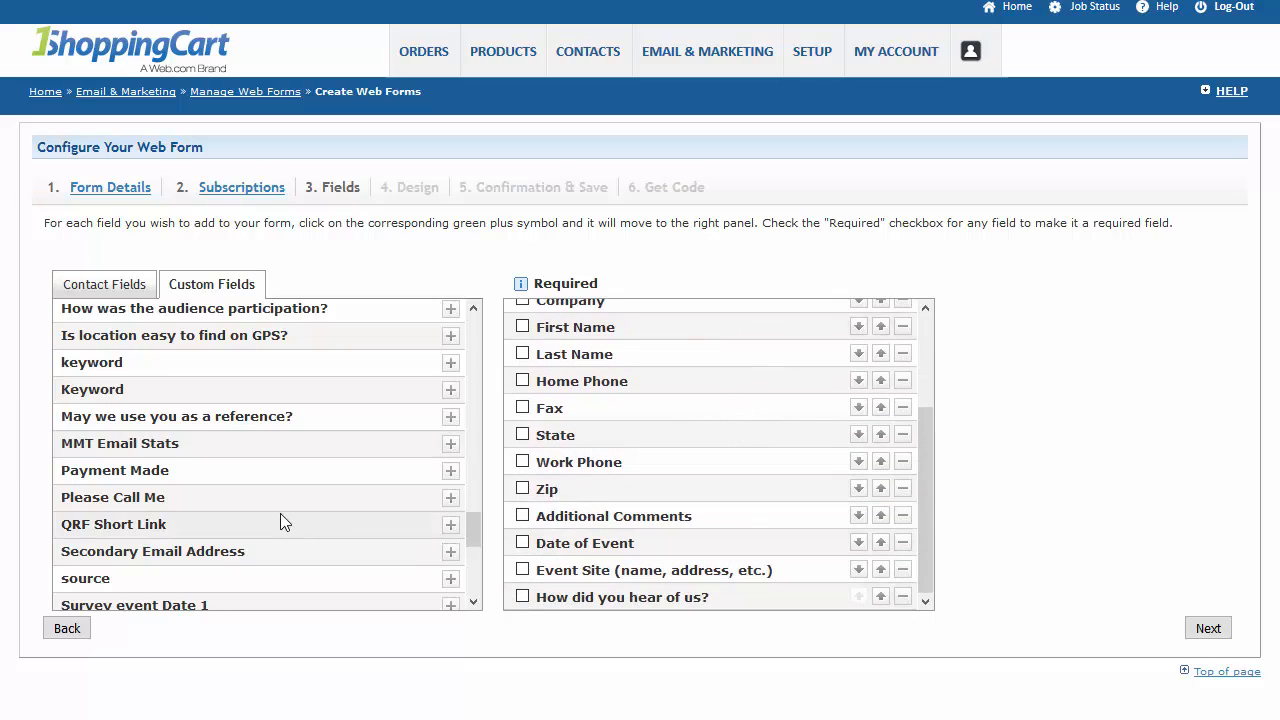
scroll(280, 513, "down", 2)
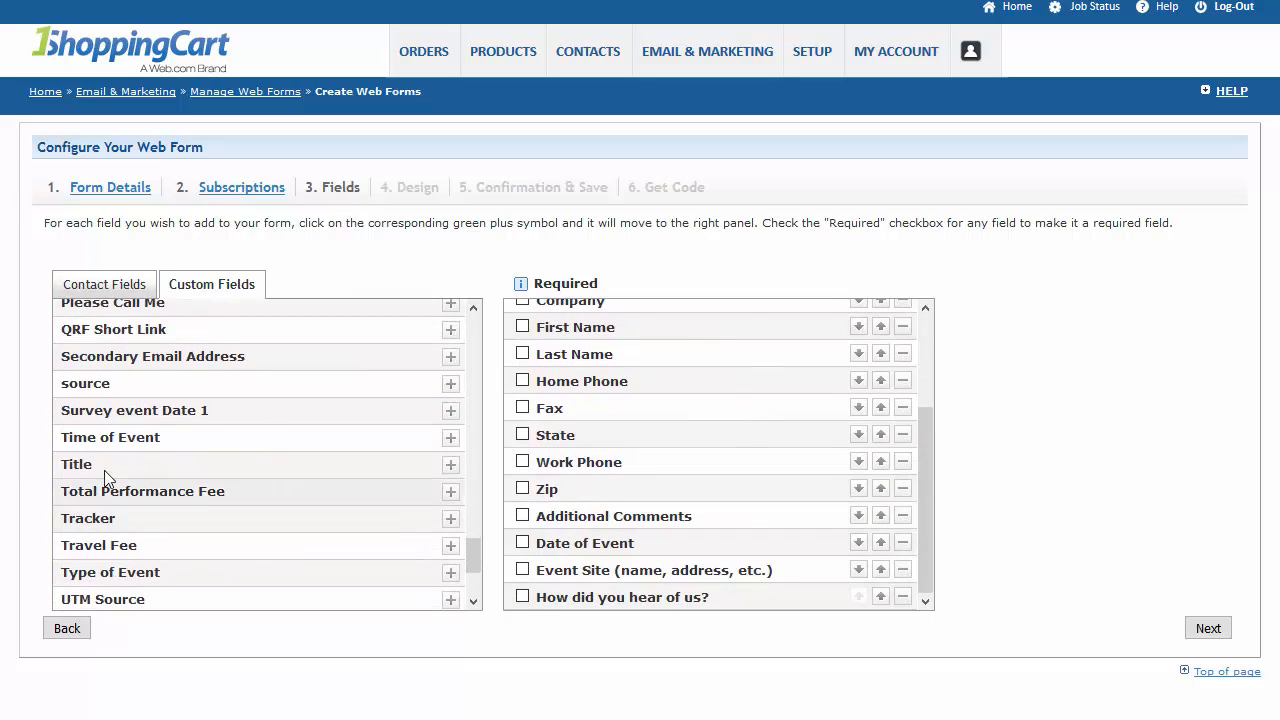
left_click(451, 575)
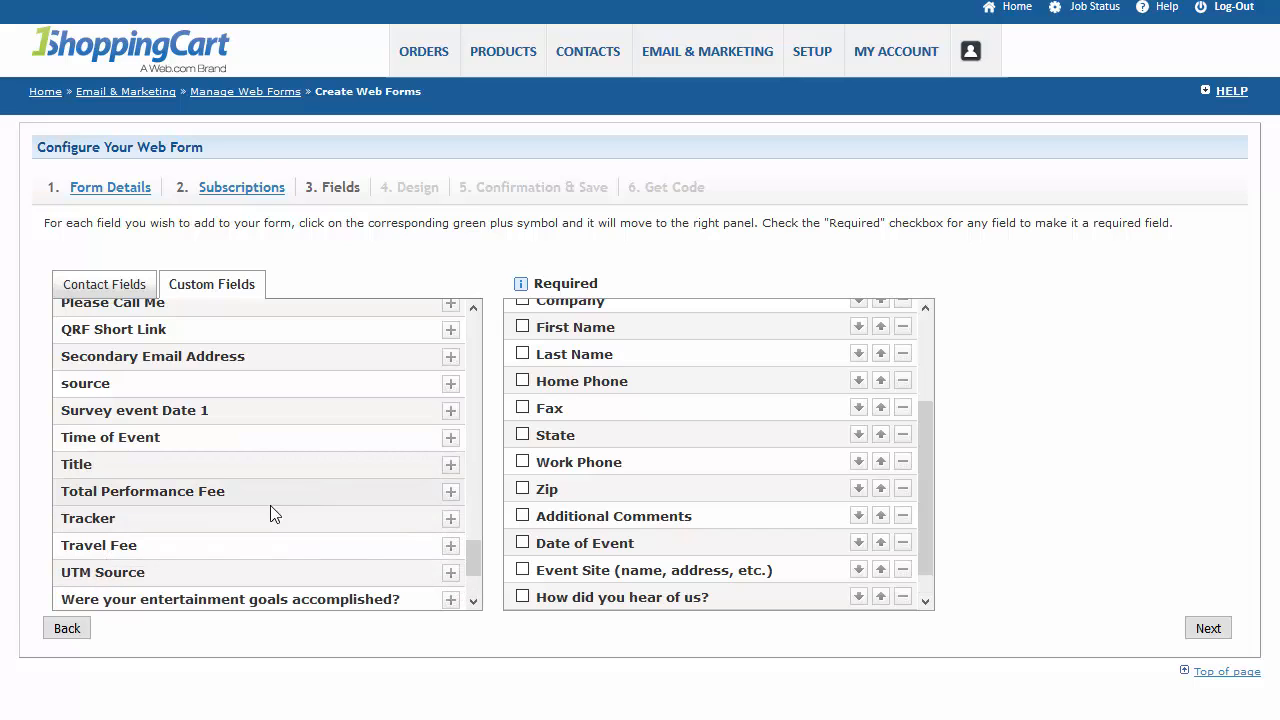
left_click(451, 439)
Add the custom field Approximate number of guests to the form and continue to the design settings.
scroll(300, 500, "down", 2)
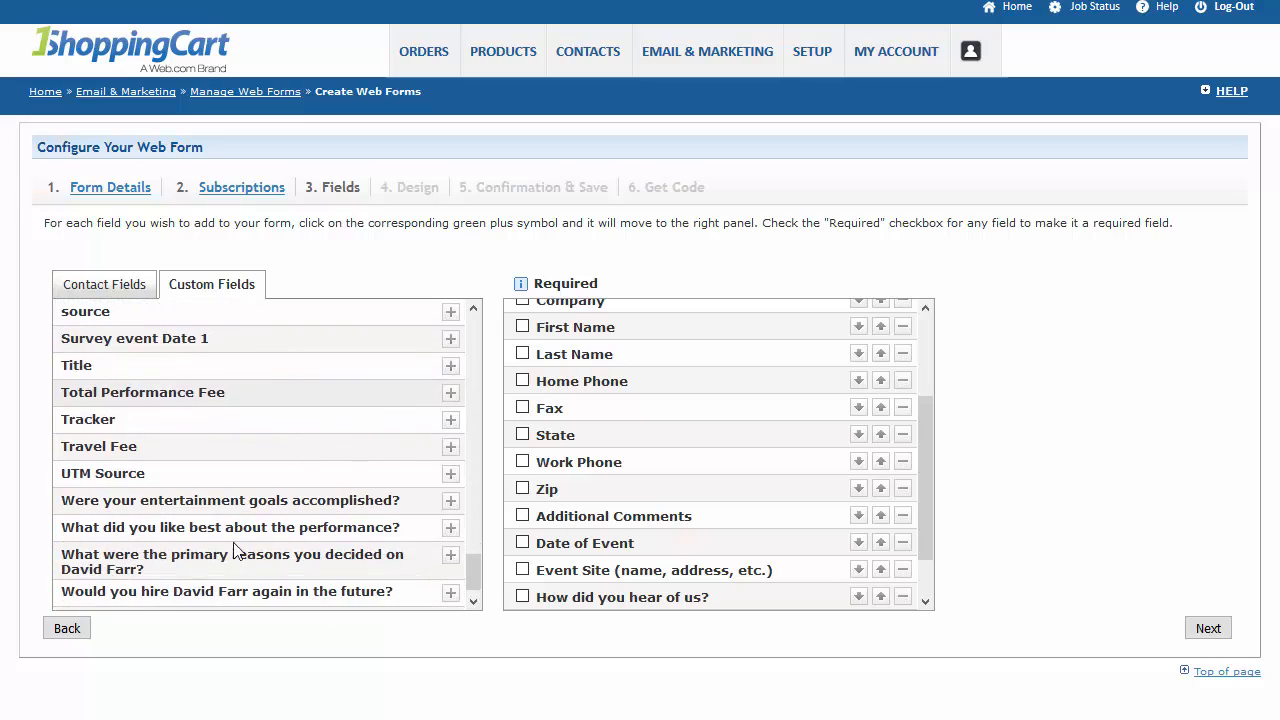
scroll(185, 568, "up", 4)
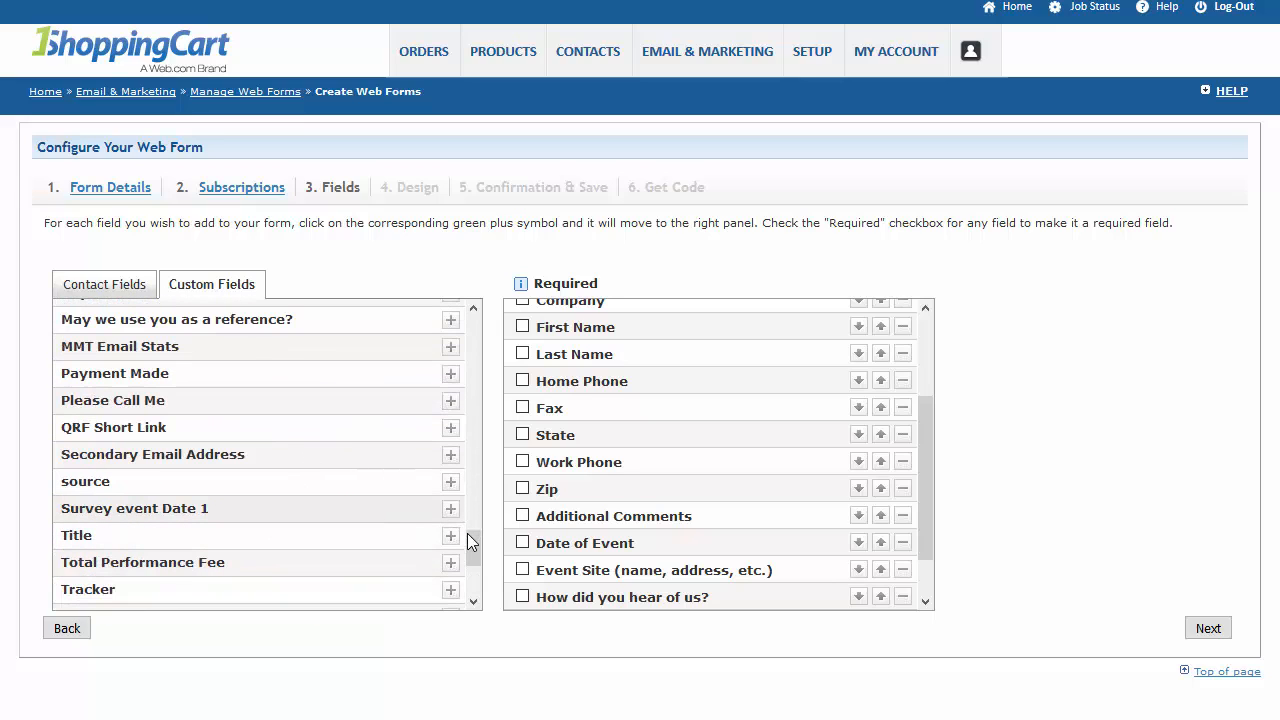
scroll(640, 512, "down", 1)
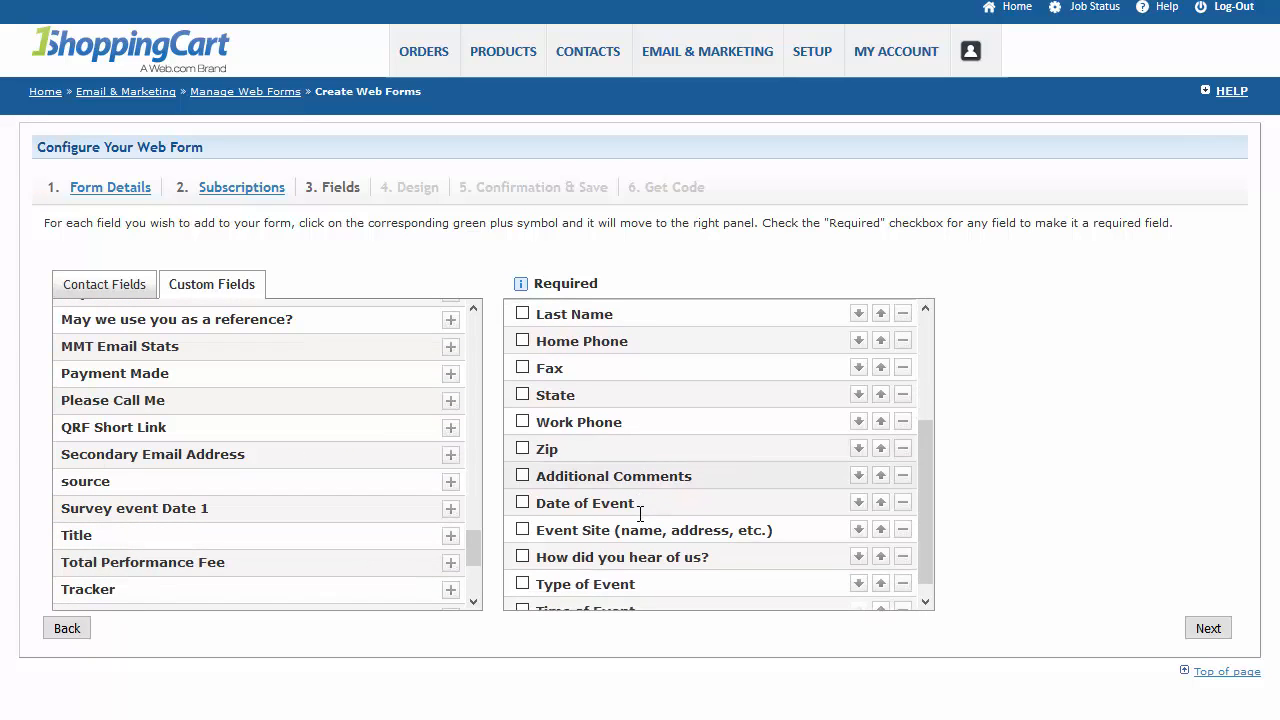
scroll(640, 512, "down", 1)
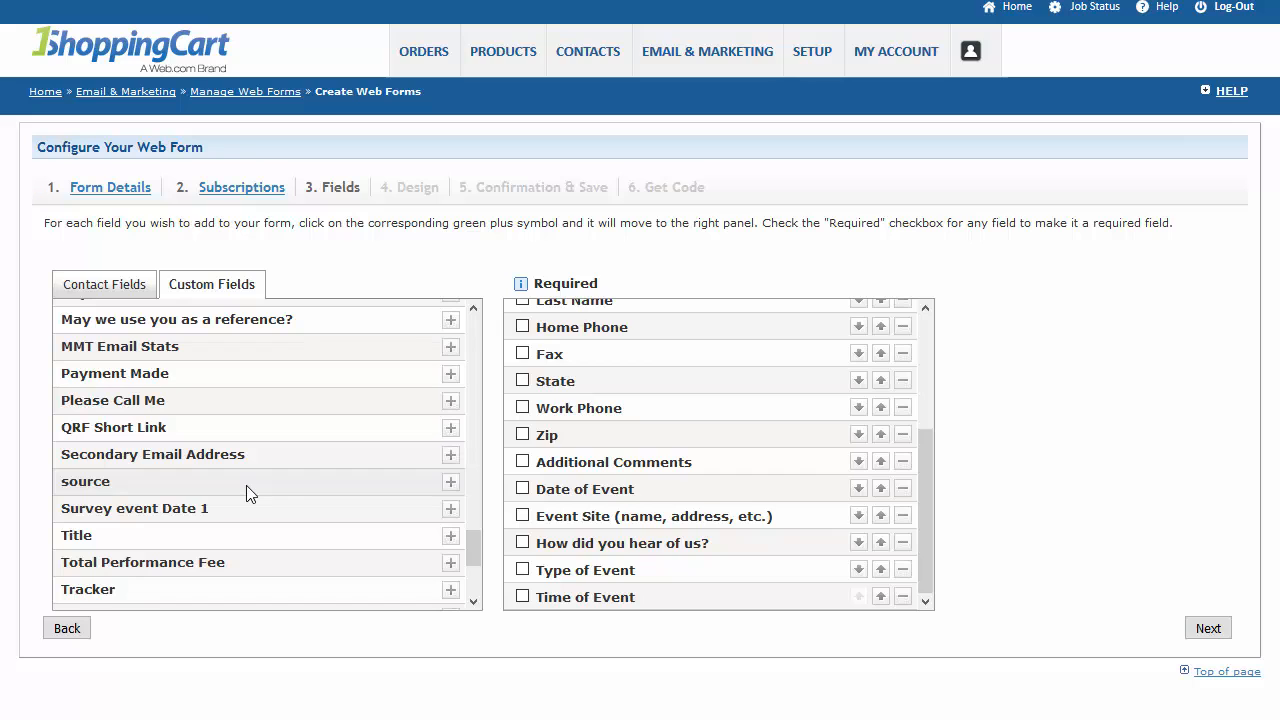
scroll(246, 485, "down", 5)
scroll(230, 485, "up", 15)
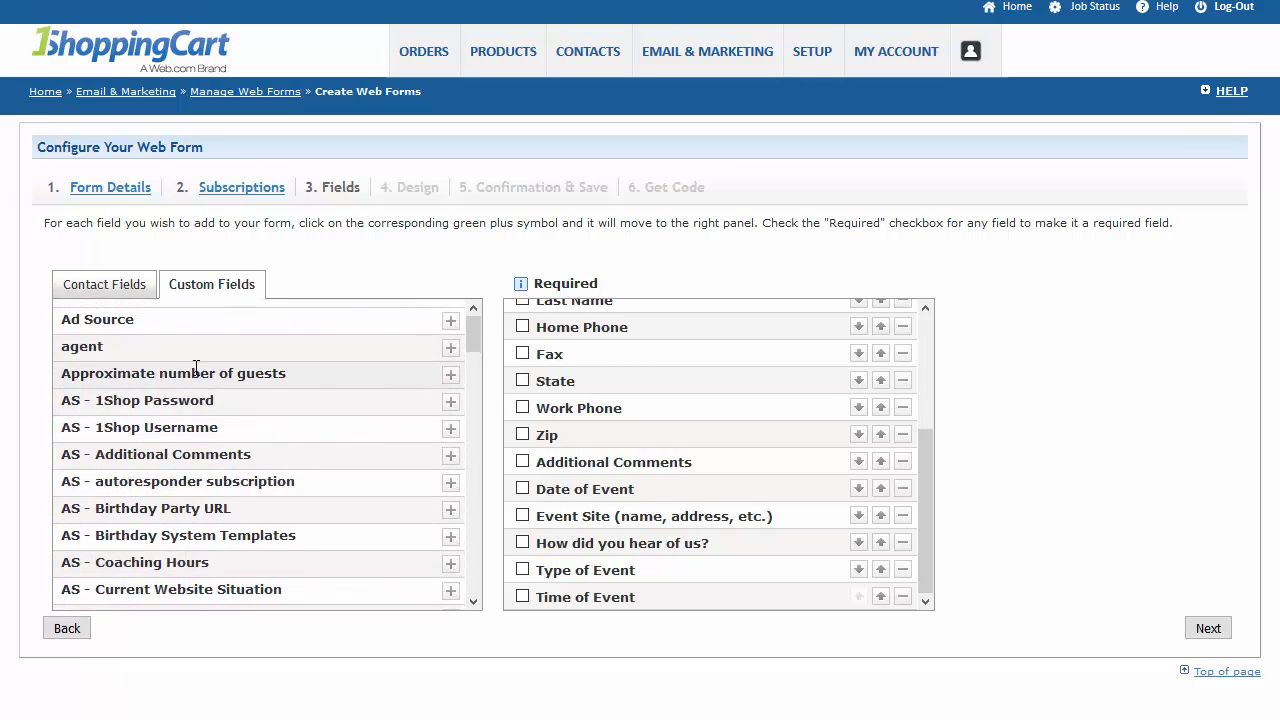
left_click(450, 379)
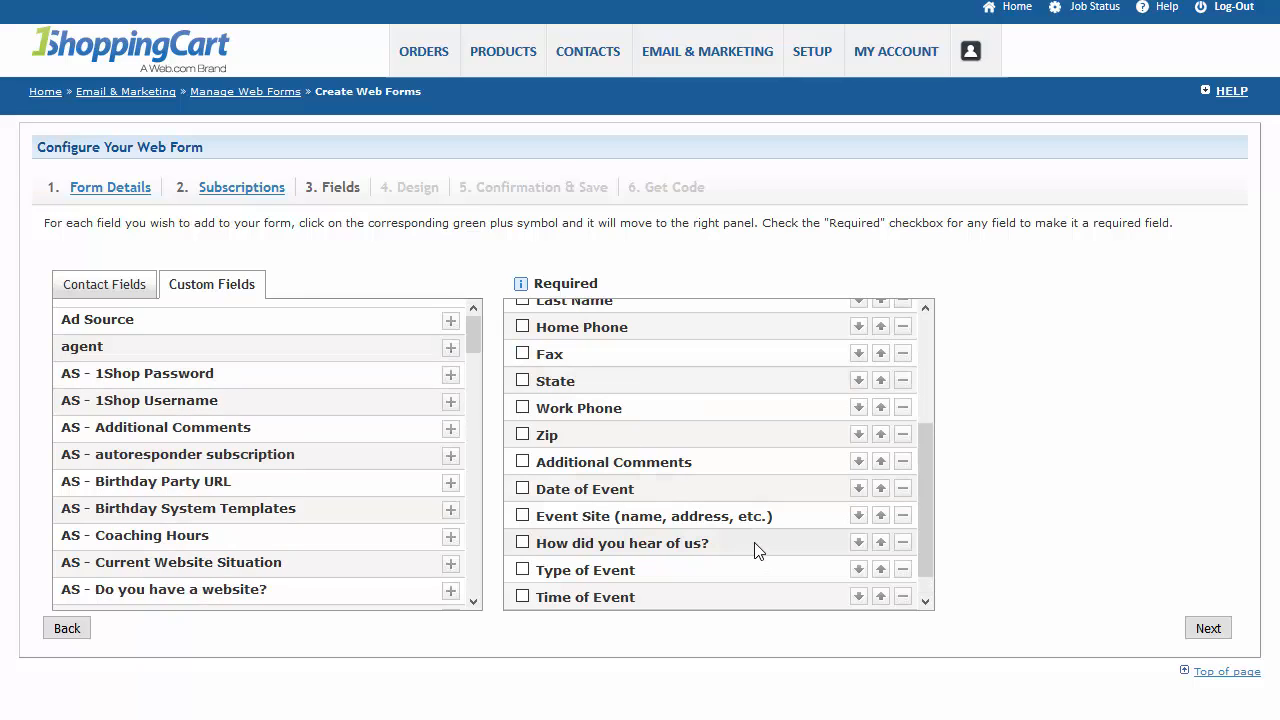
left_click(1208, 628)
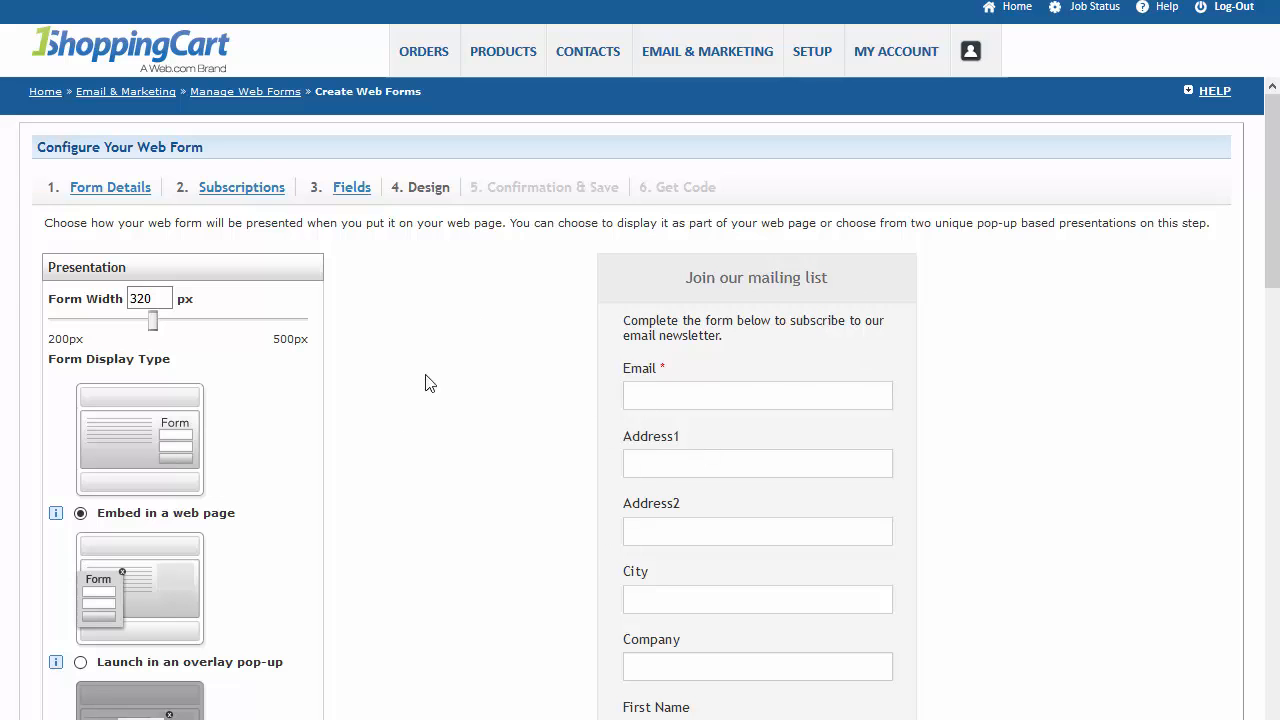
Disable the email consent in the web form's design options.
scroll(443, 408, "down", 12)
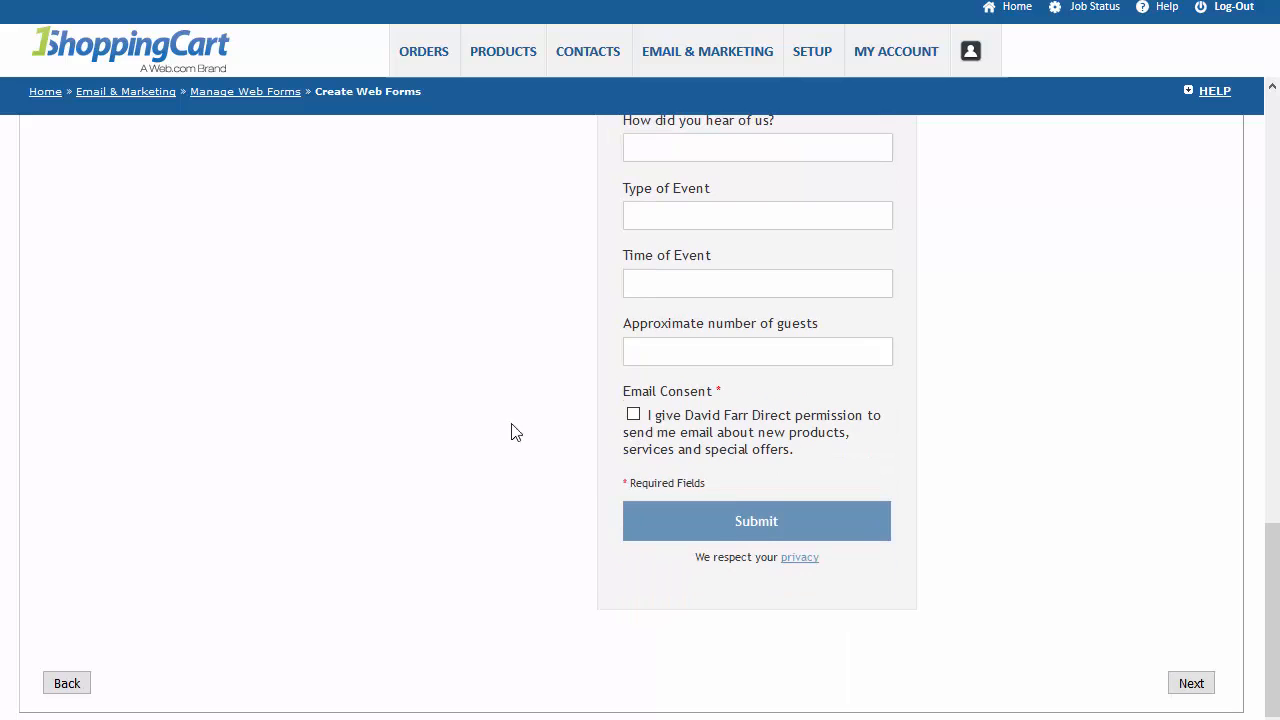
scroll(160, 486, "up", 10)
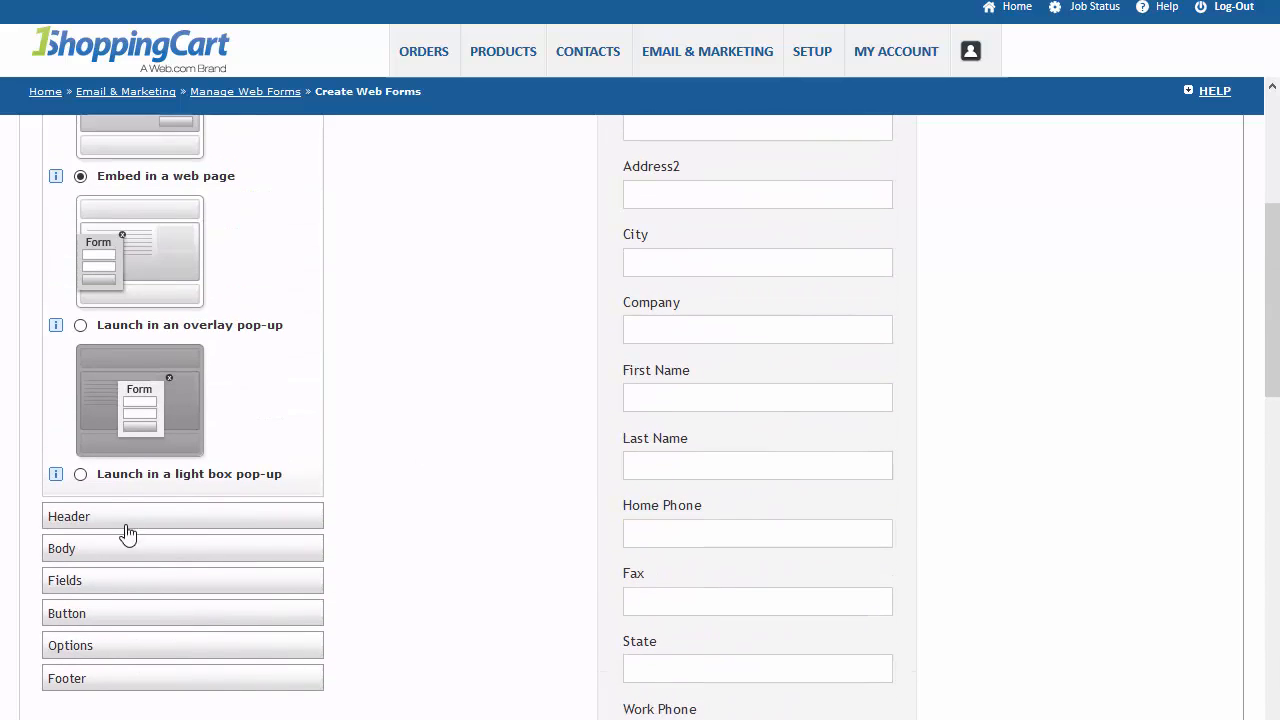
left_click(120, 646)
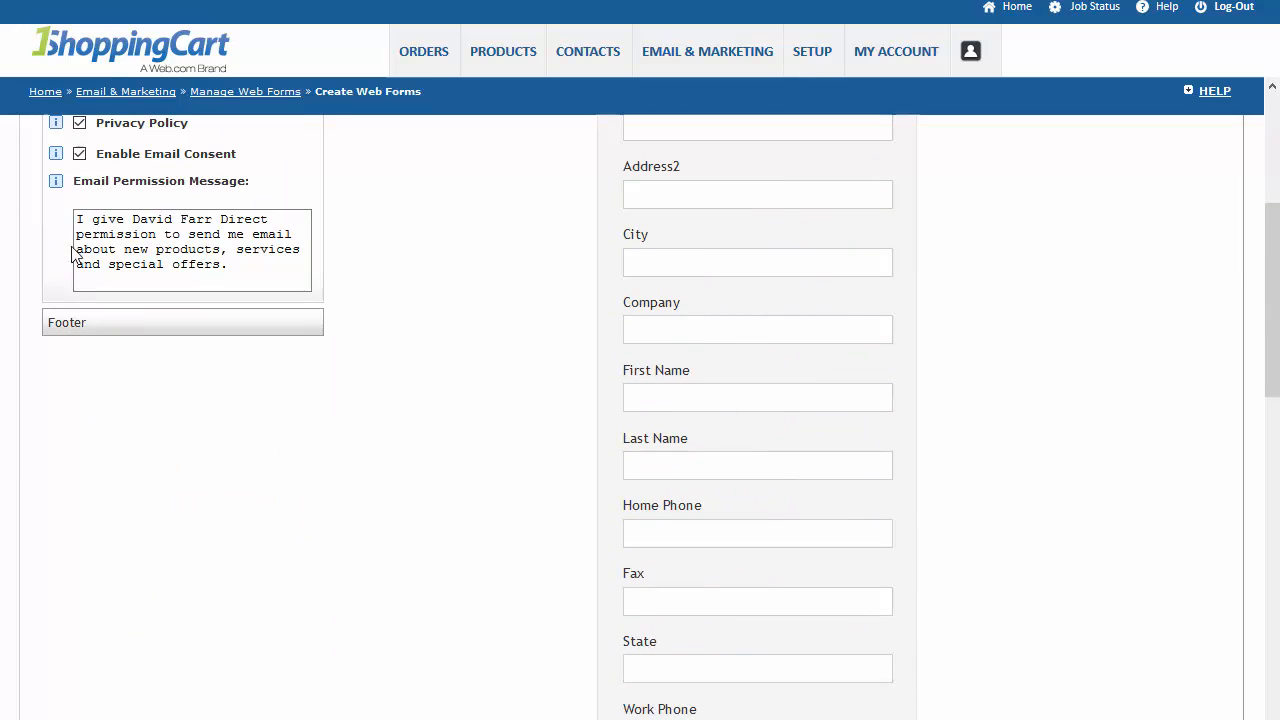
left_click(79, 153)
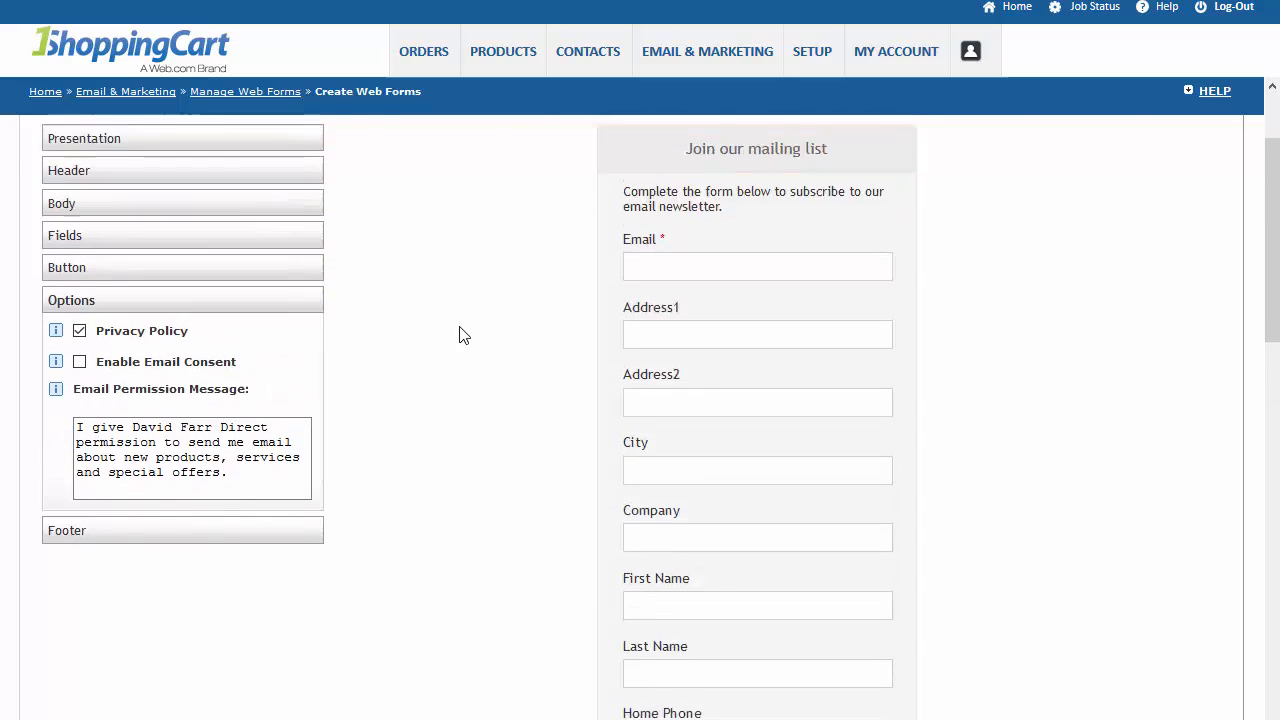
Continue to the confirmation settings and choose to use a custom thank you page.
scroll(665, 396, "down", 5)
scroll(665, 396, "down", 6)
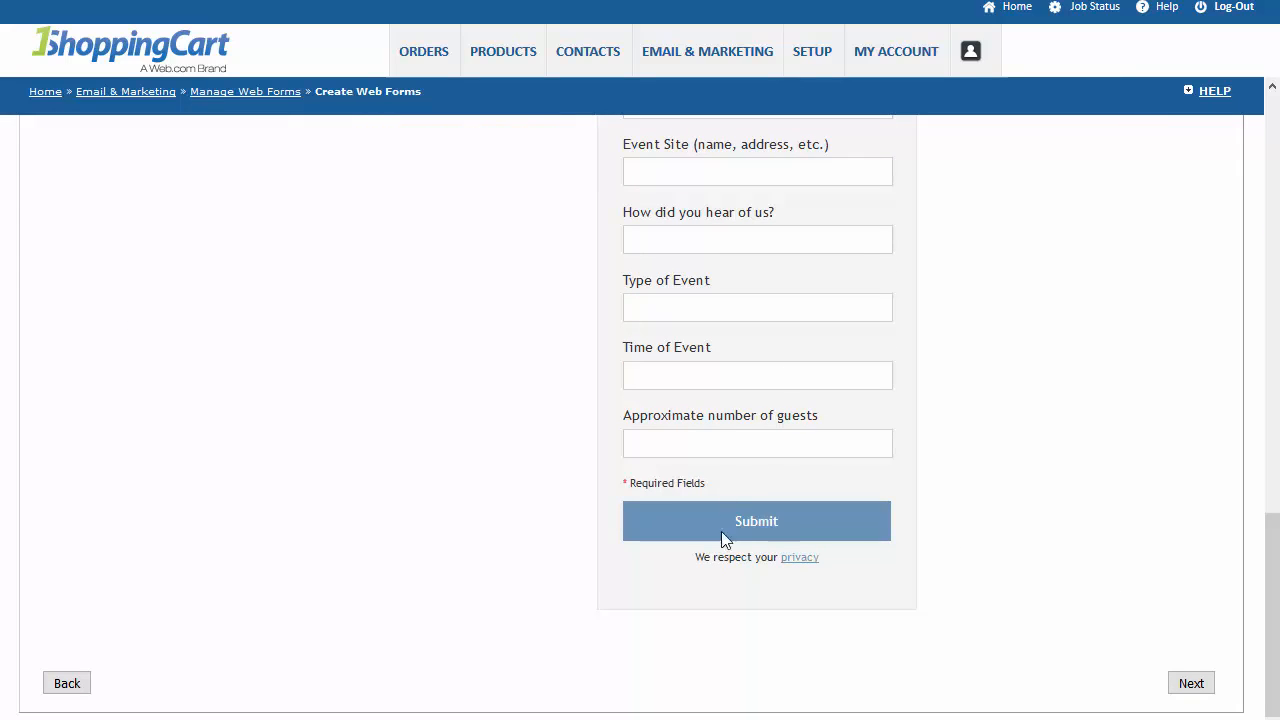
left_click(1194, 684)
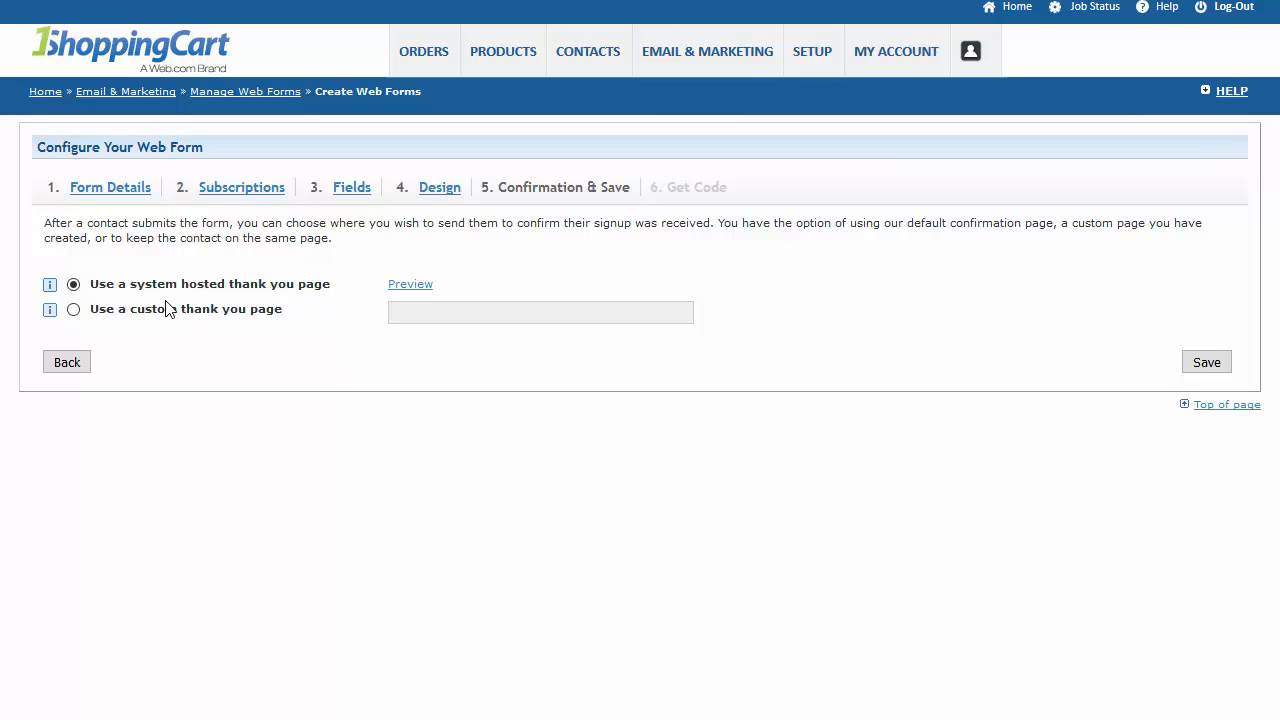
left_click(74, 310)
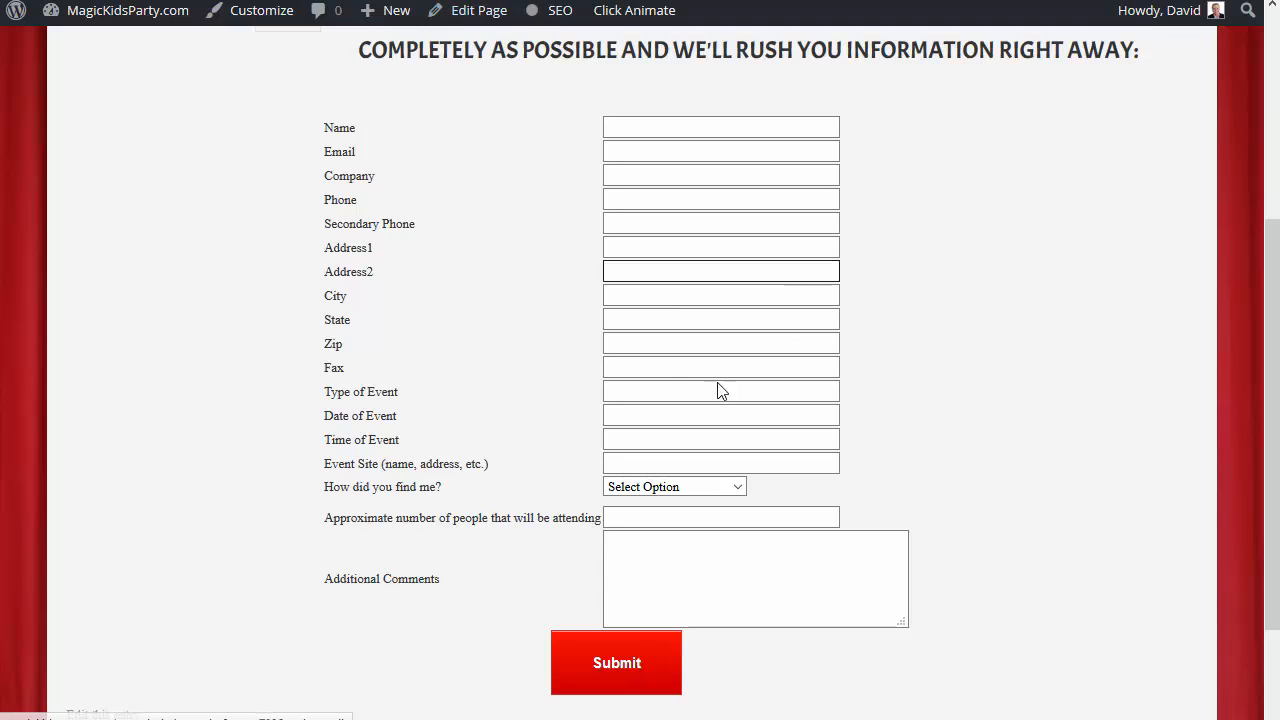
Open the MagicKidsParty.com contact page for editing in WordPress and copy its whole form HTML into a new Notepad++ document.
left_click(488, 26)
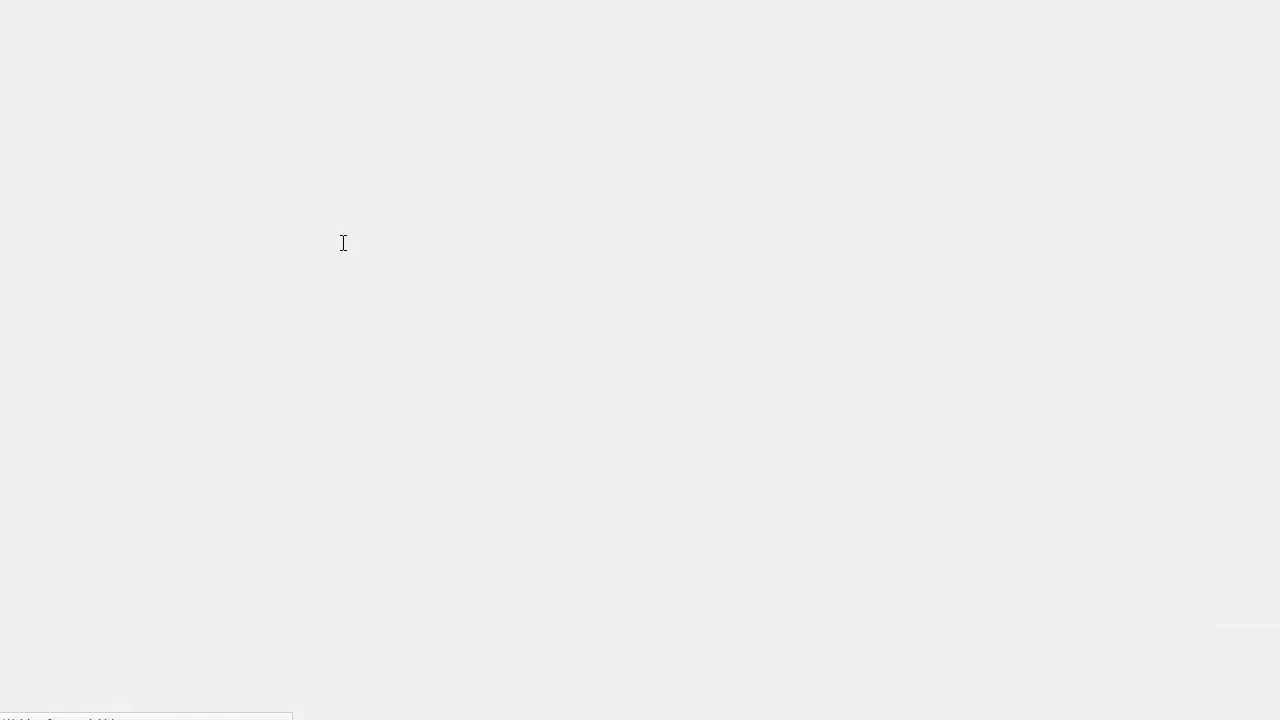
scroll(1018, 340, "down", 7)
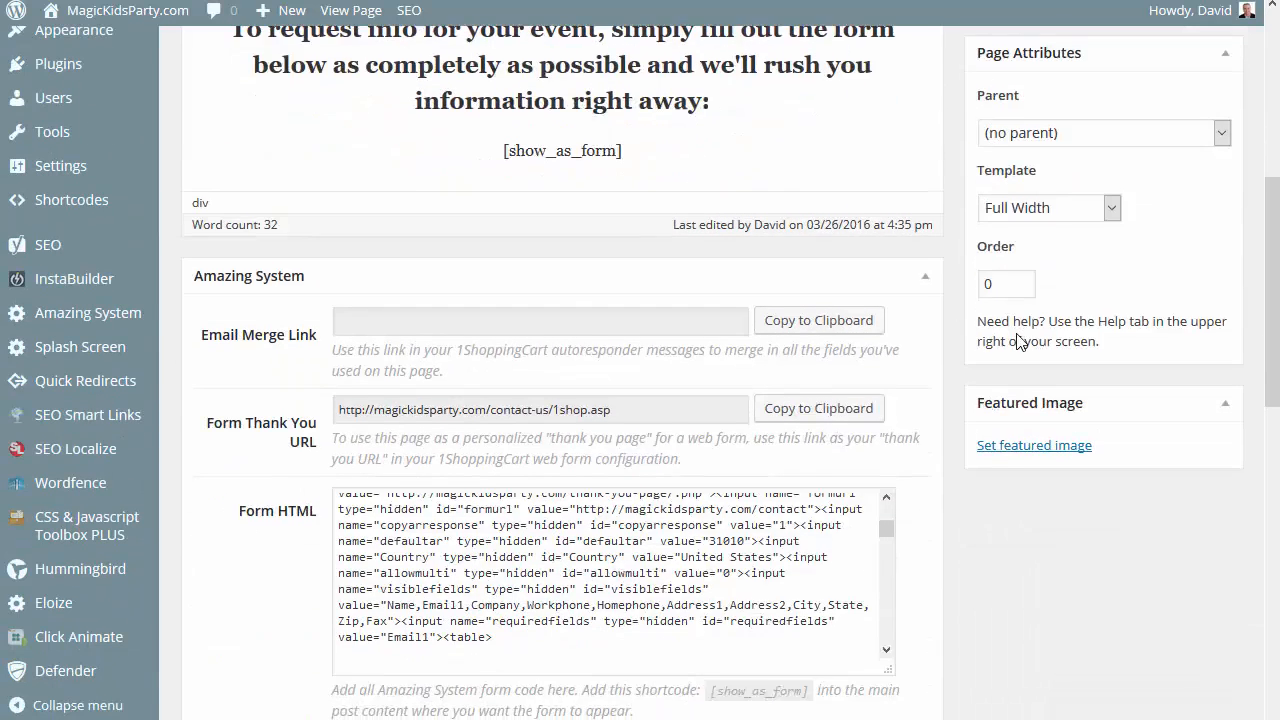
left_click(789, 334)
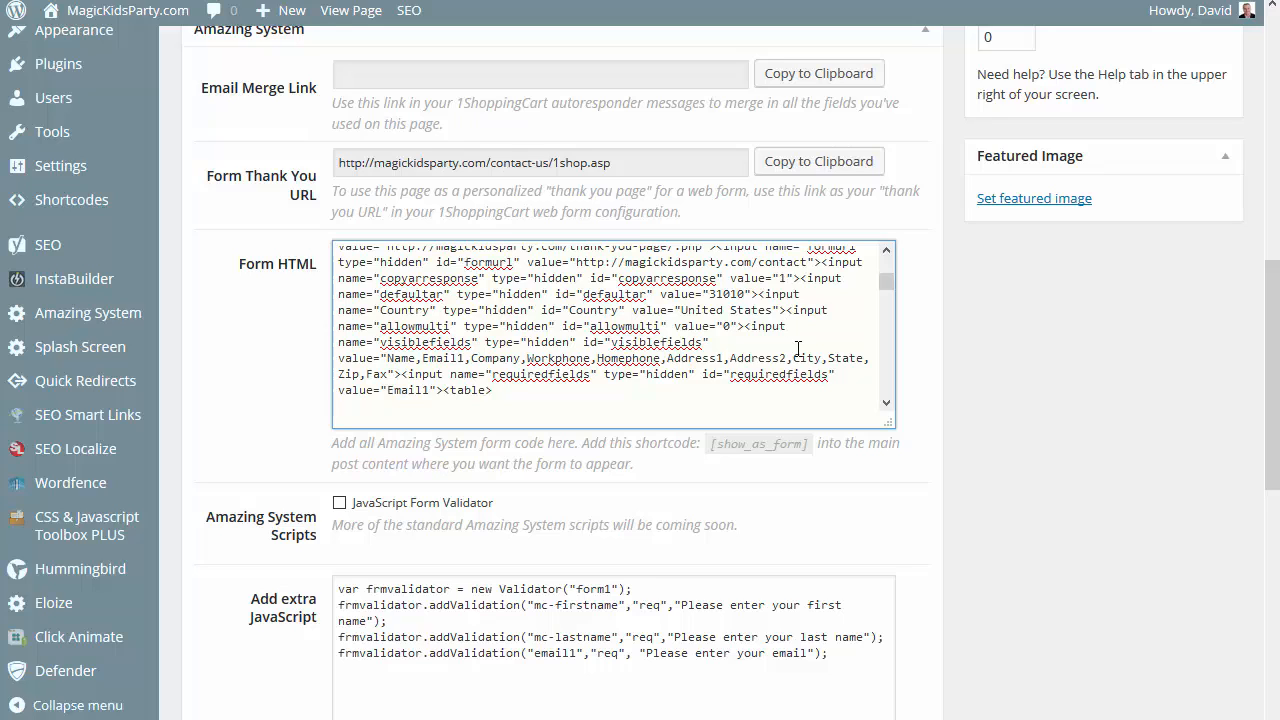
key("ctrl+a")
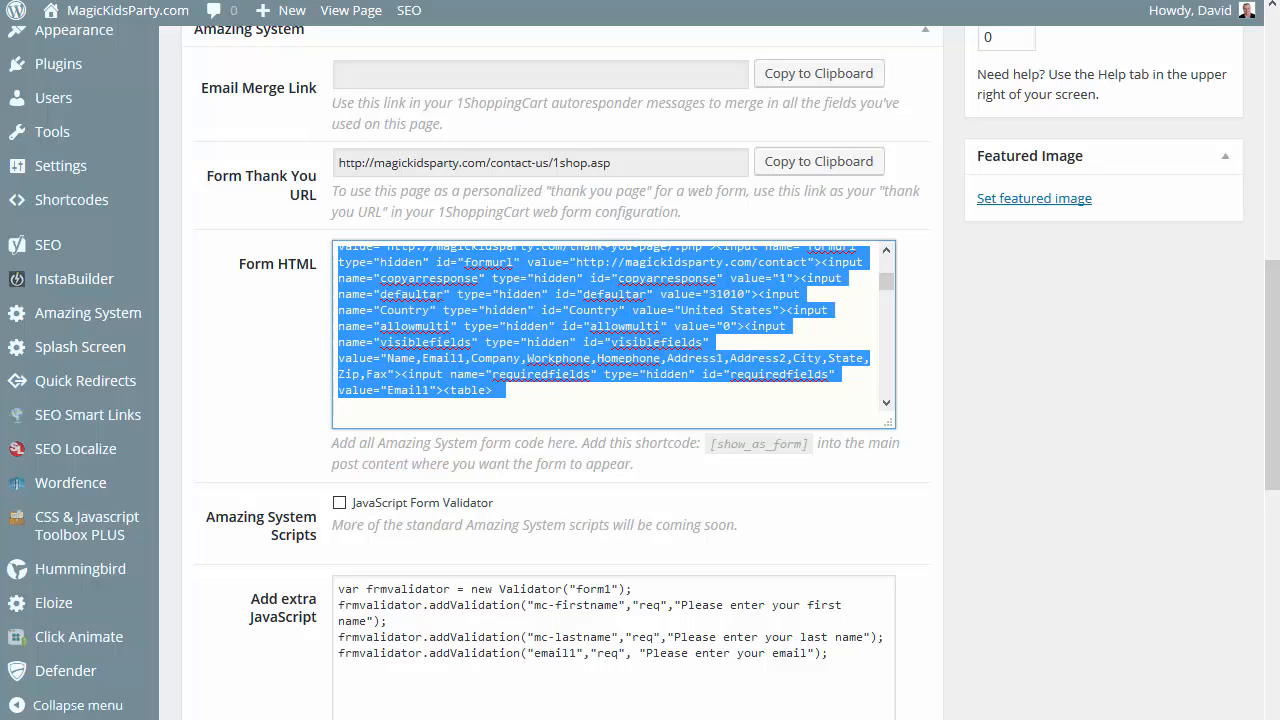
left_click(741, 716)
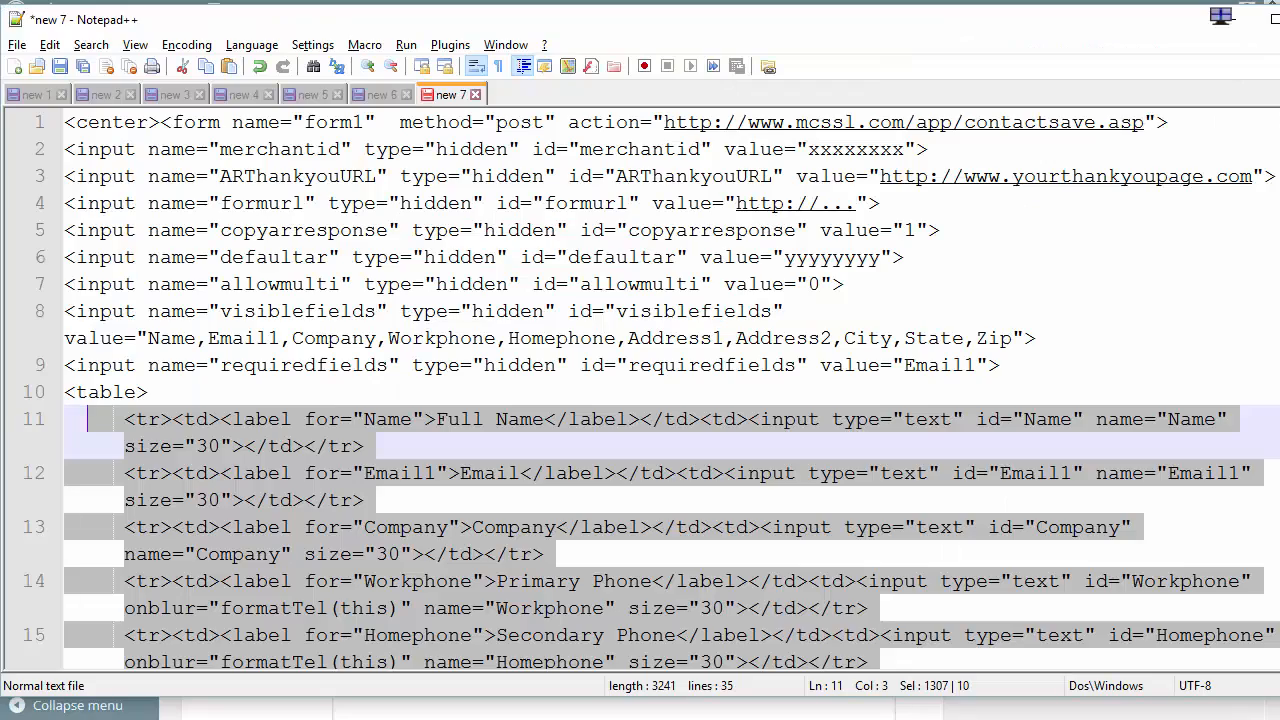
key("ctrl+n")
key("ctrl+v")
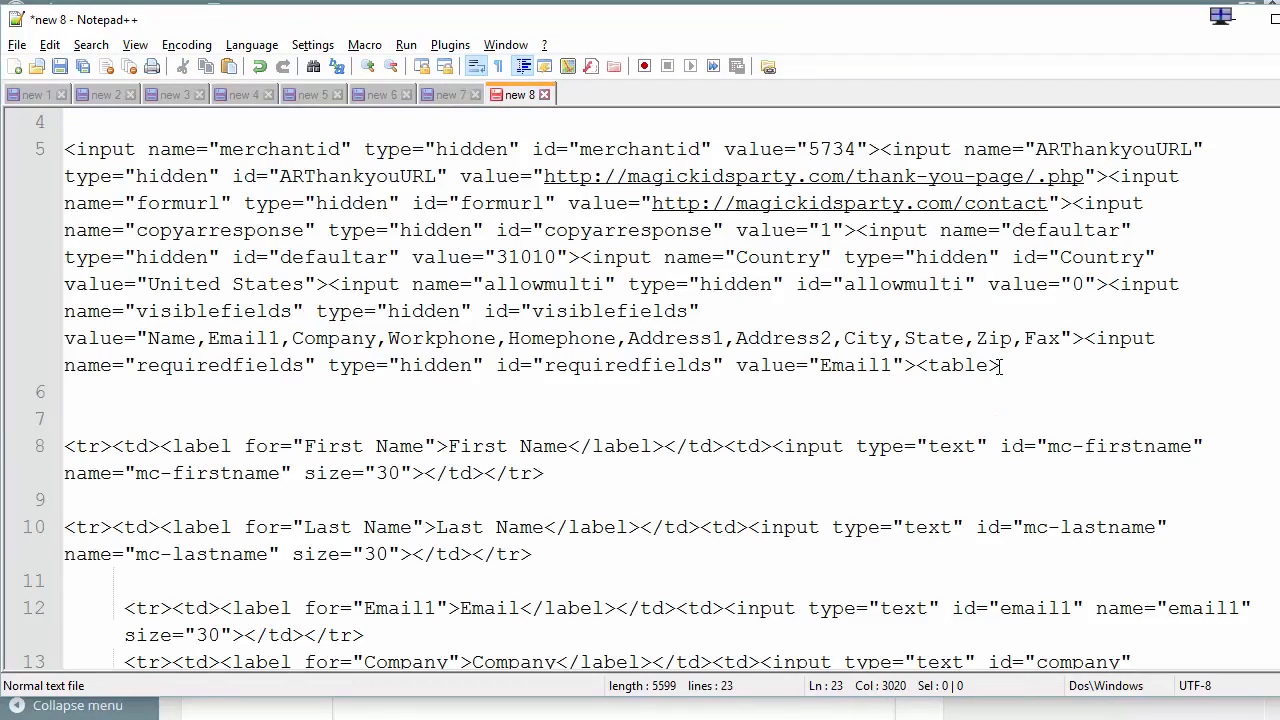
Return to the WordPress page editor and locate the ARThankyouURL entry in the page's form HTML.
scroll(1000, 366, "down", 10)
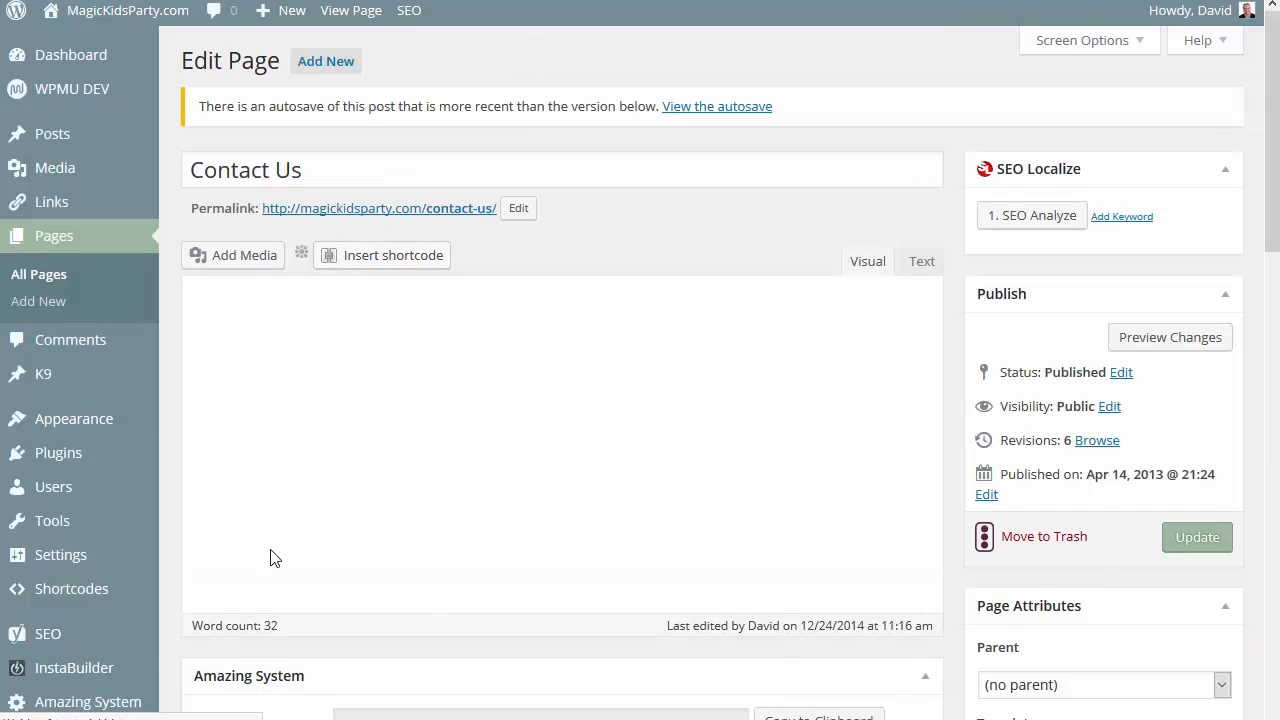
scroll(275, 558, "down", 3)
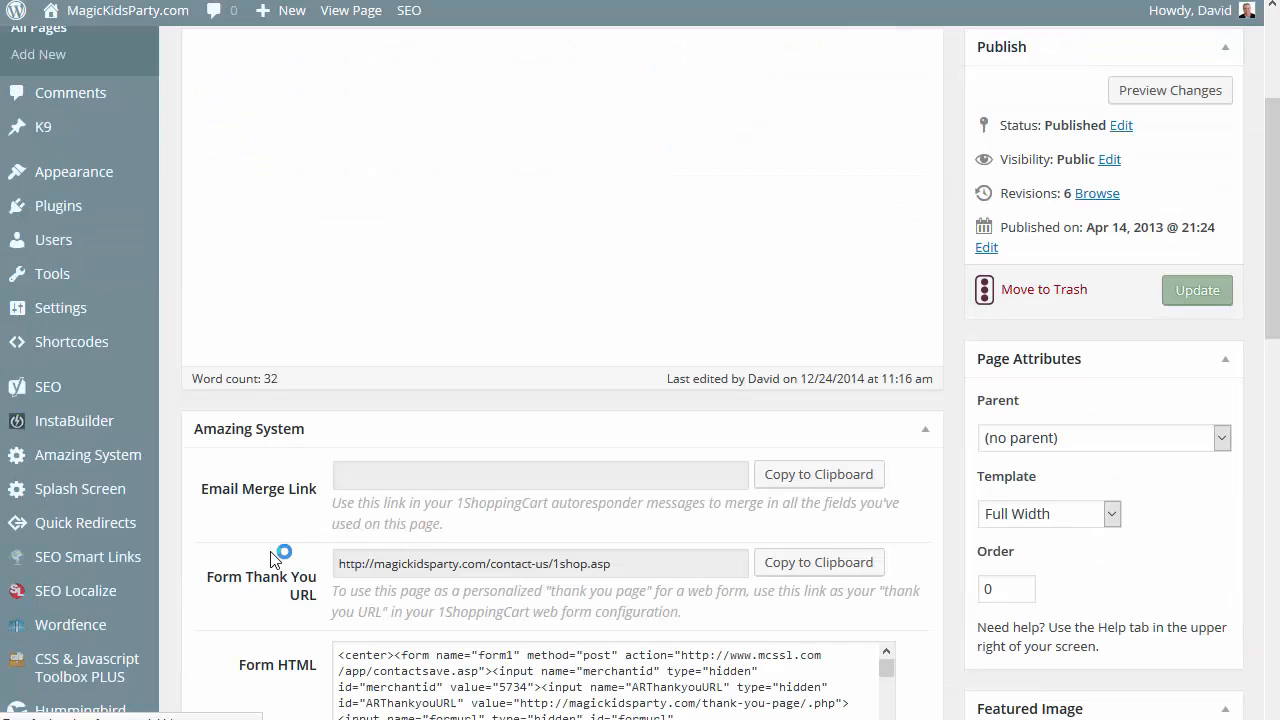
scroll(273, 558, "down", 3)
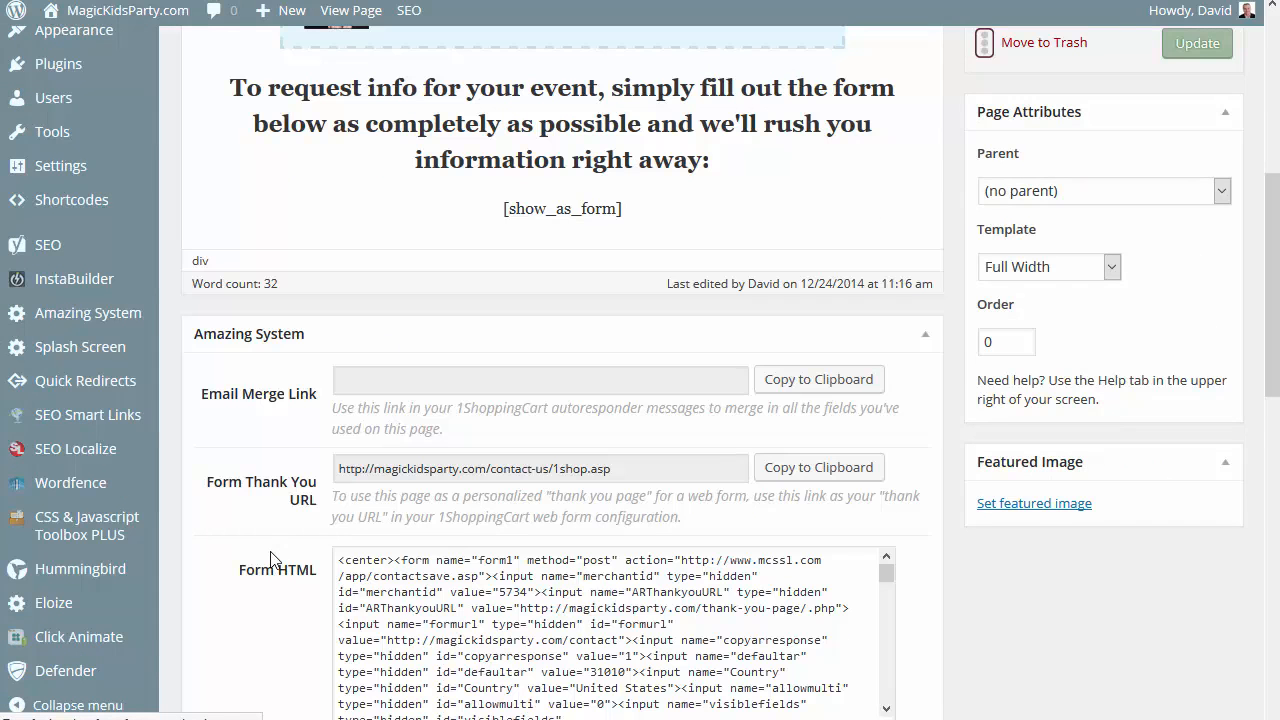
scroll(275, 558, "down", 3)
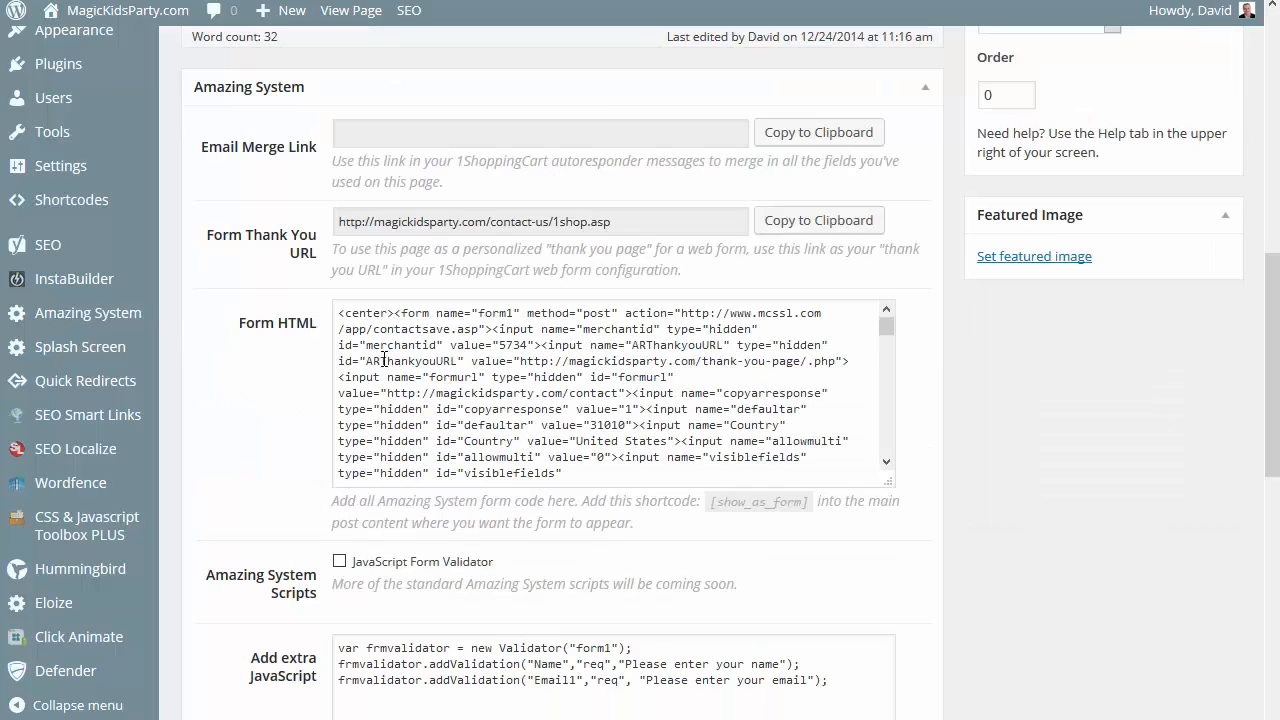
left_click_drag(364, 362, 459, 362)
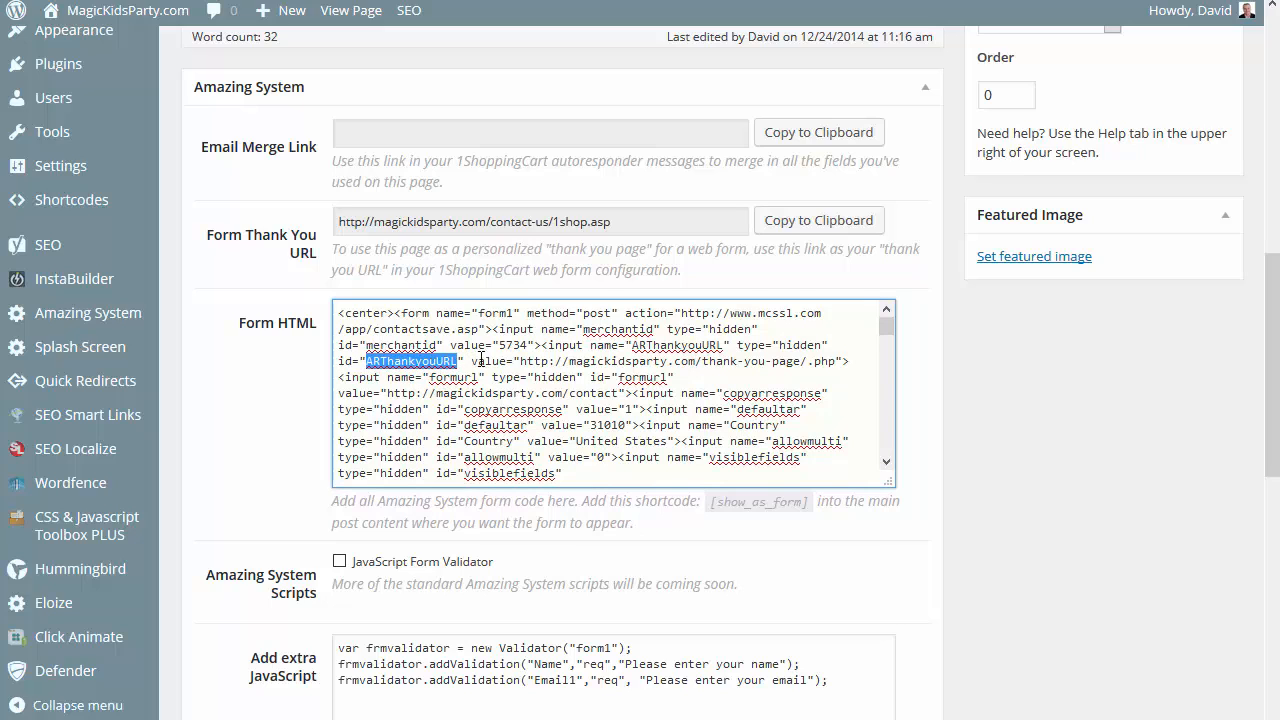
left_click(518, 362)
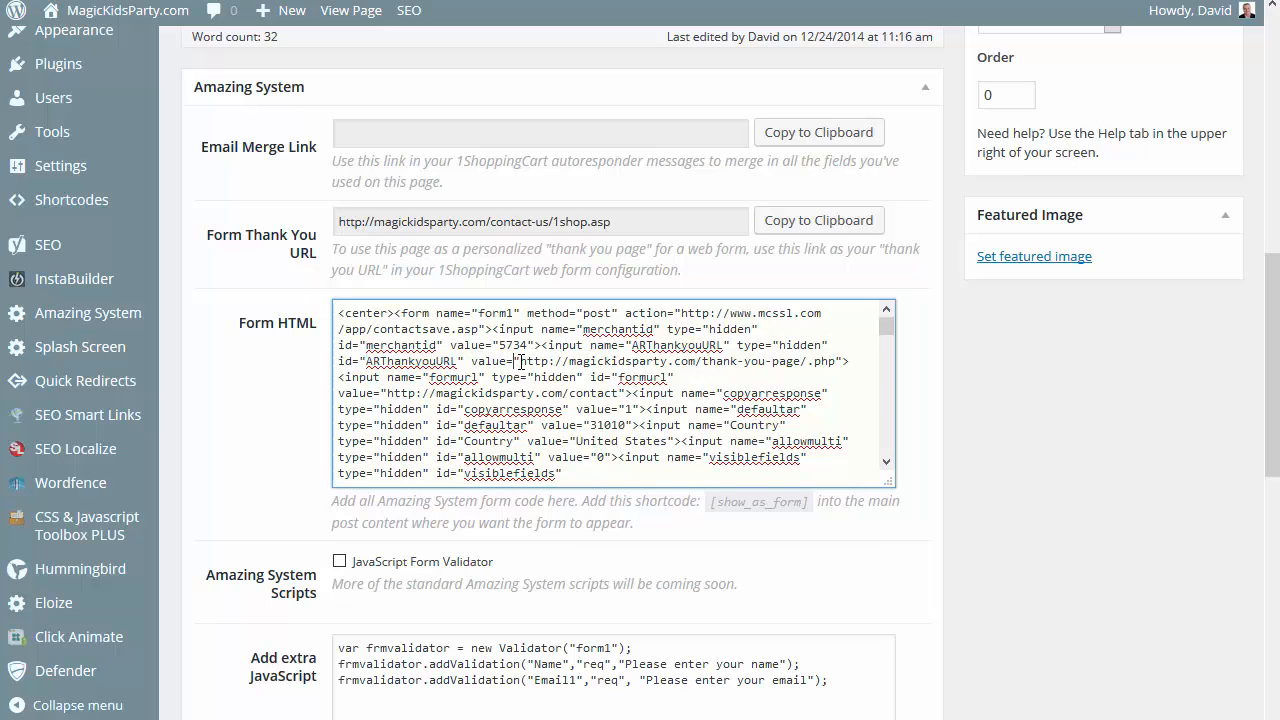
left_click_drag(520, 362, 832, 361)
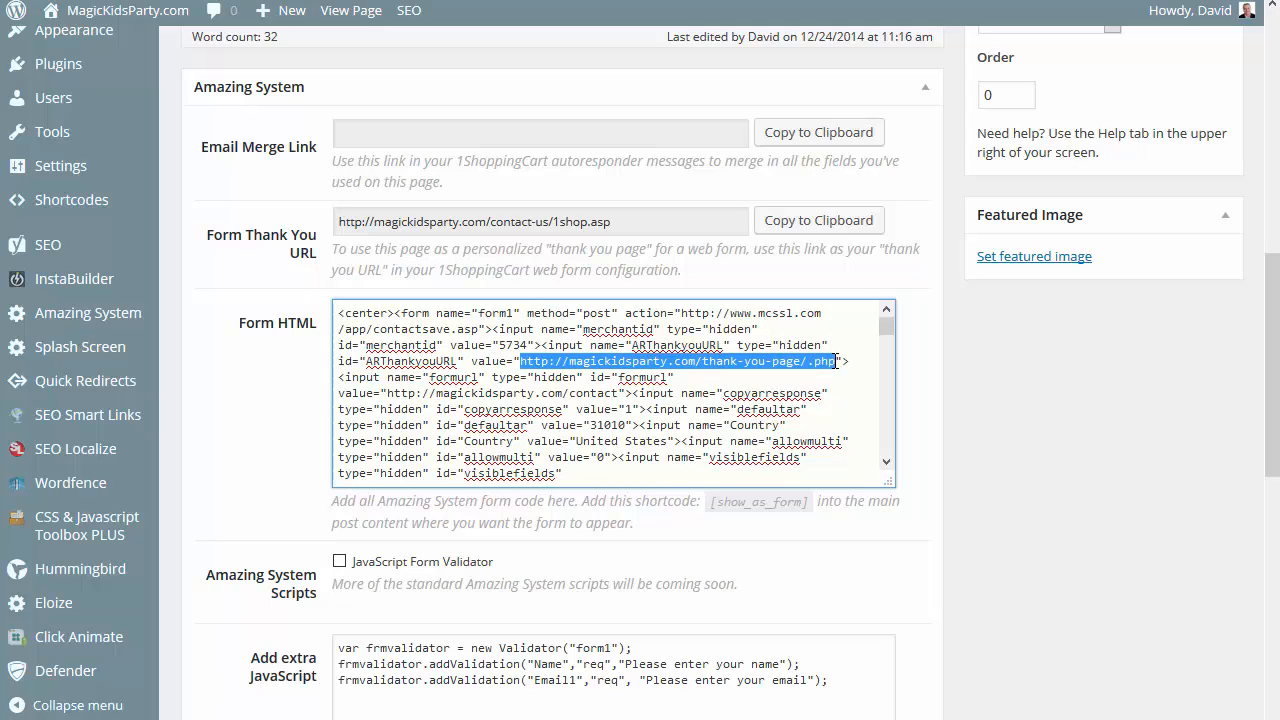
right_click(612, 362)
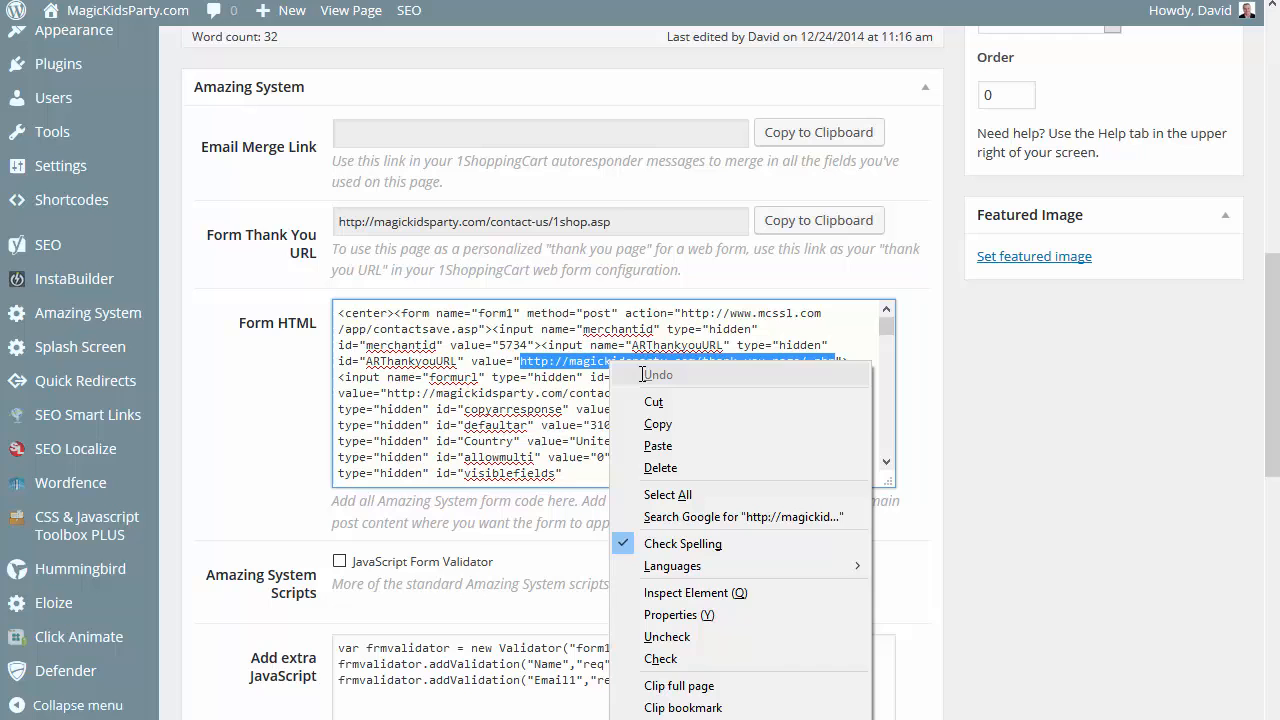
left_click(672, 424)
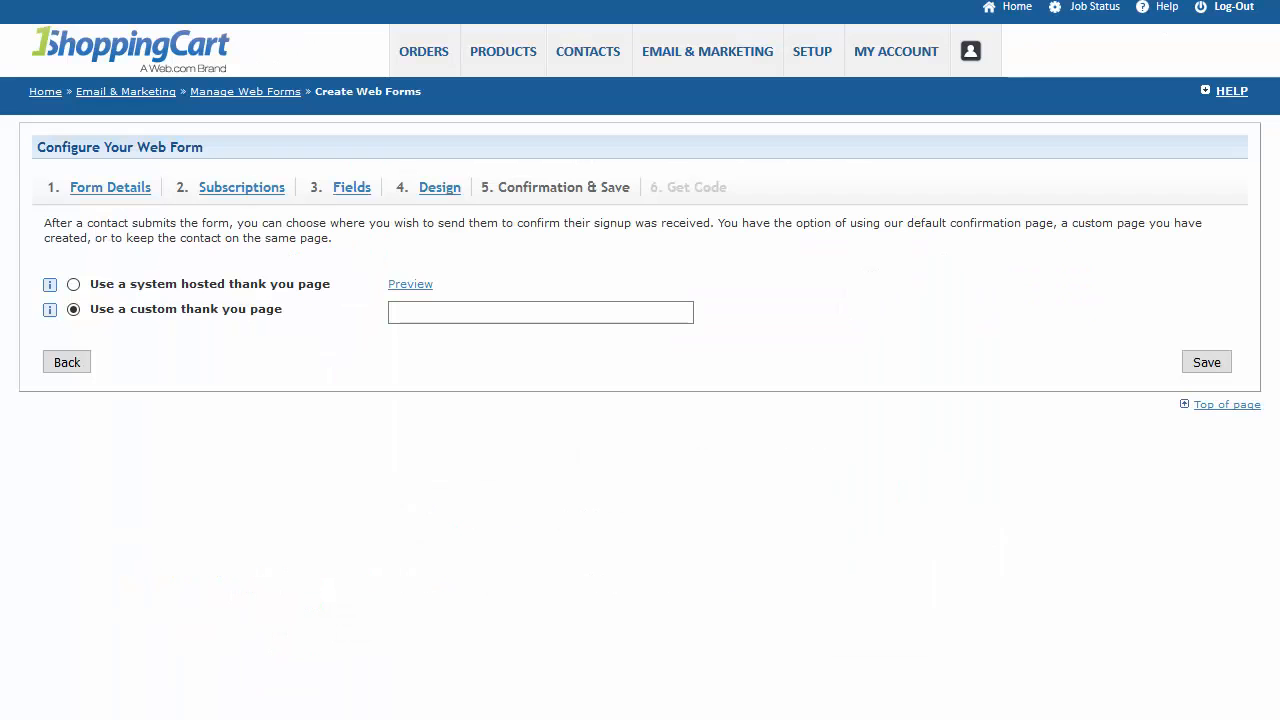
left_click(390, 313)
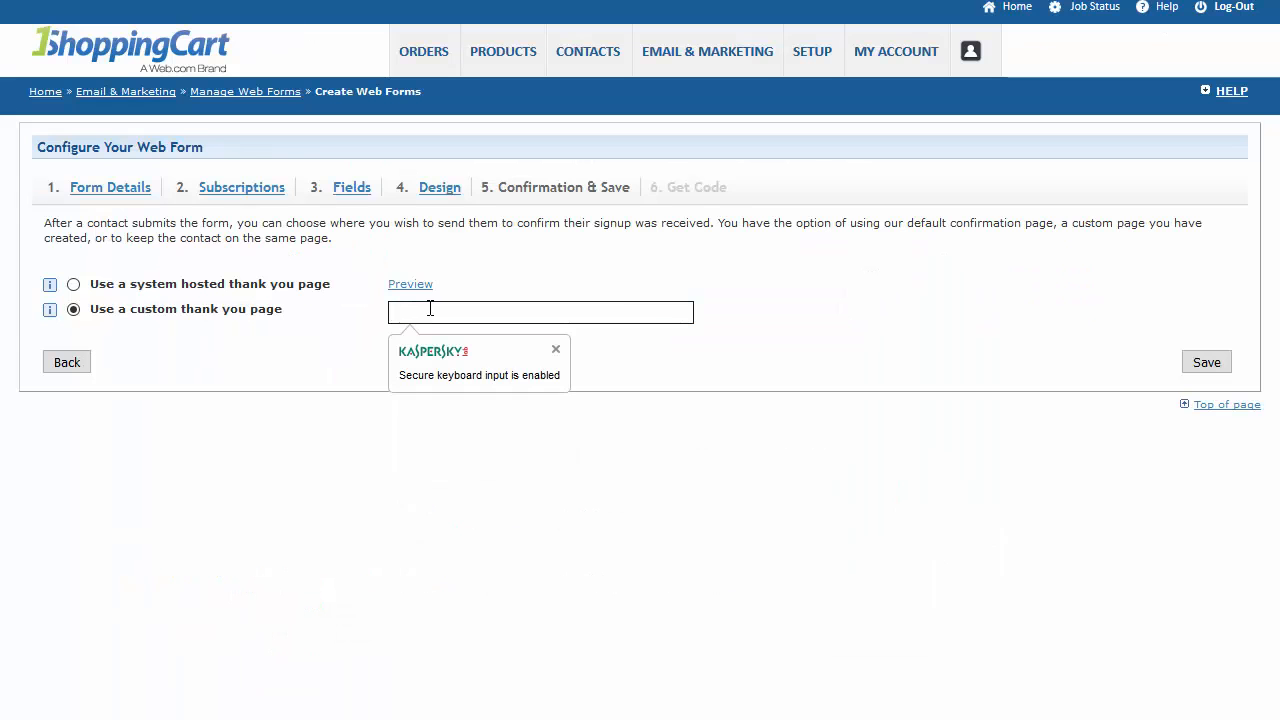
key("ctrl+v")
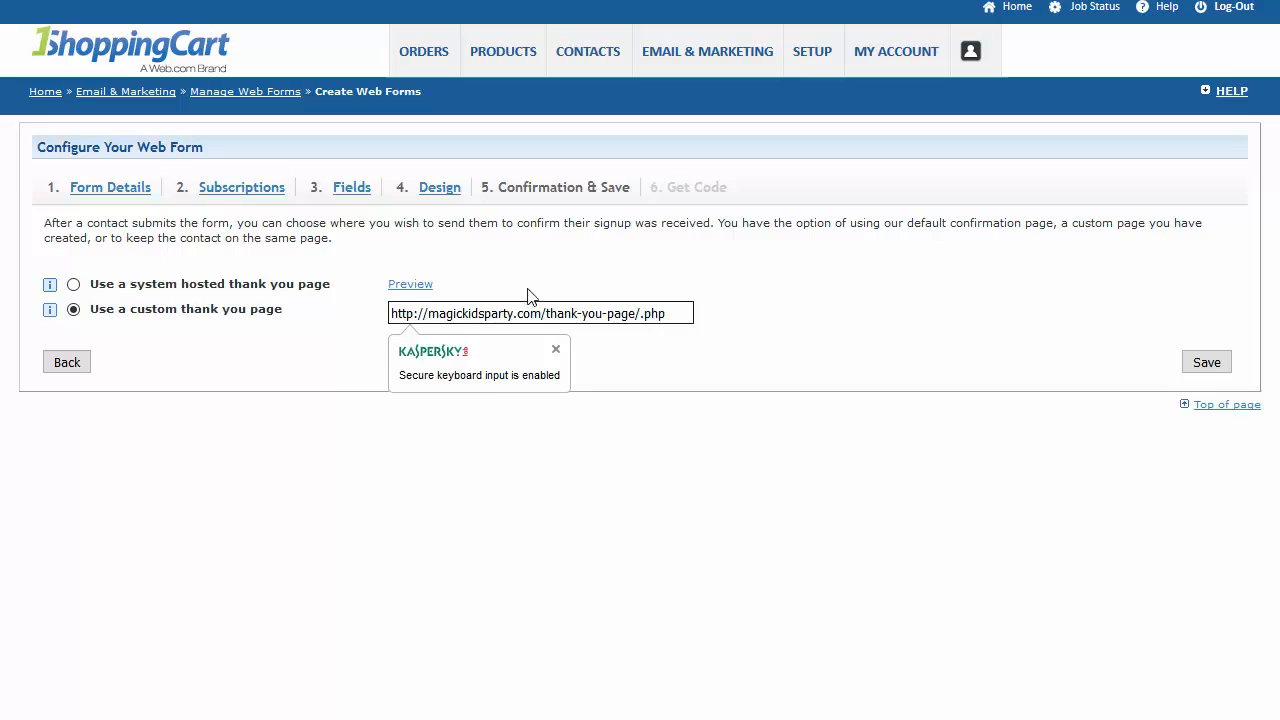
left_click(1207, 363)
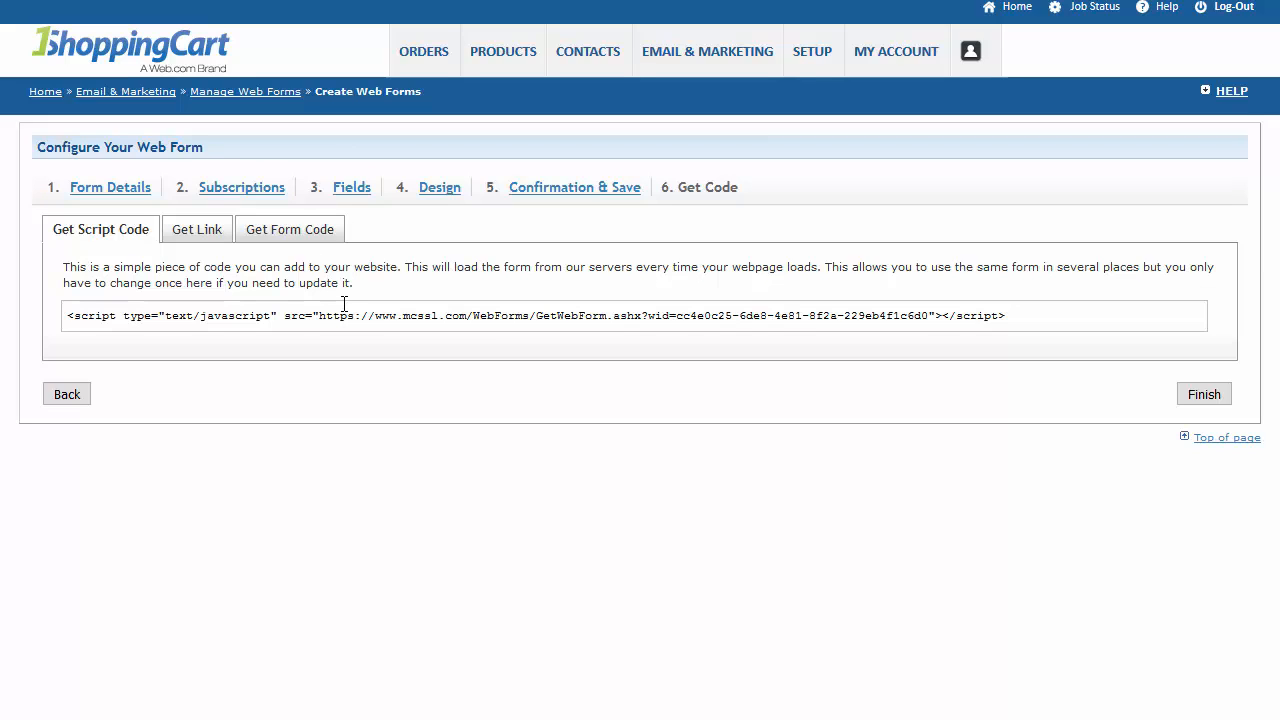
Copy the new web form's complete form code from 1ShoppingCart and paste it into the empty Notepad++ document.
left_click(285, 236)
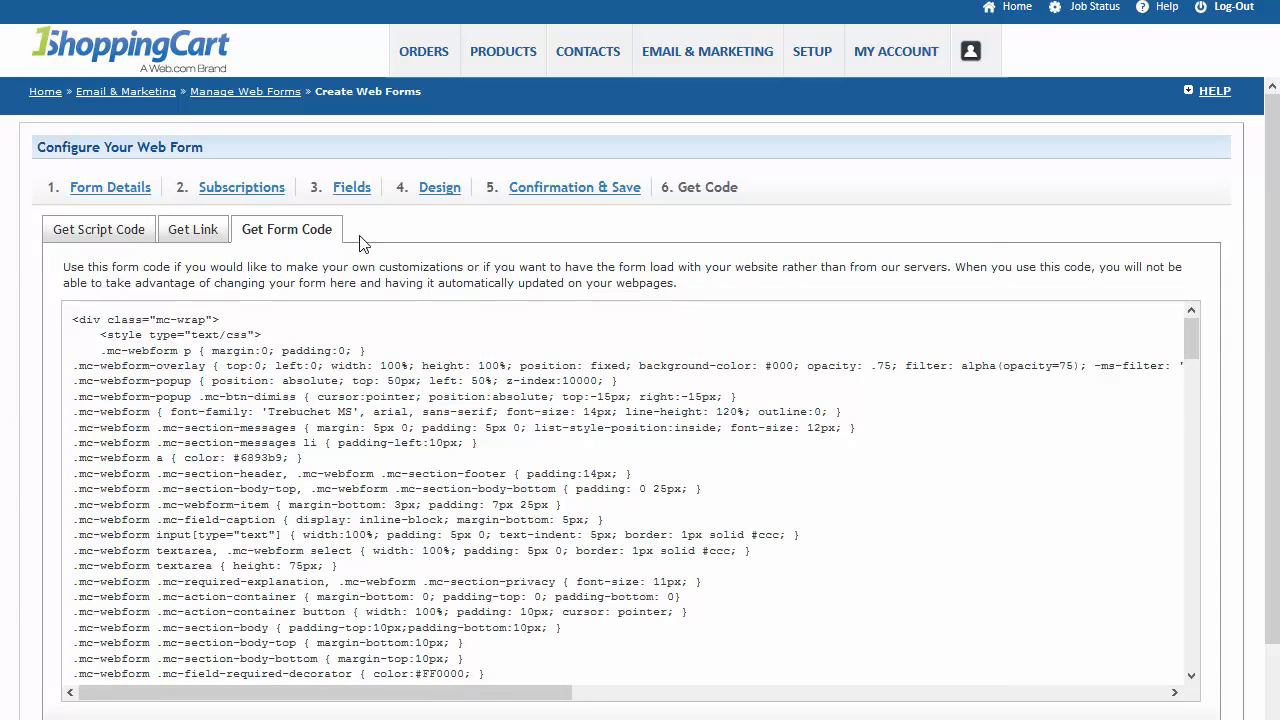
left_click(324, 444)
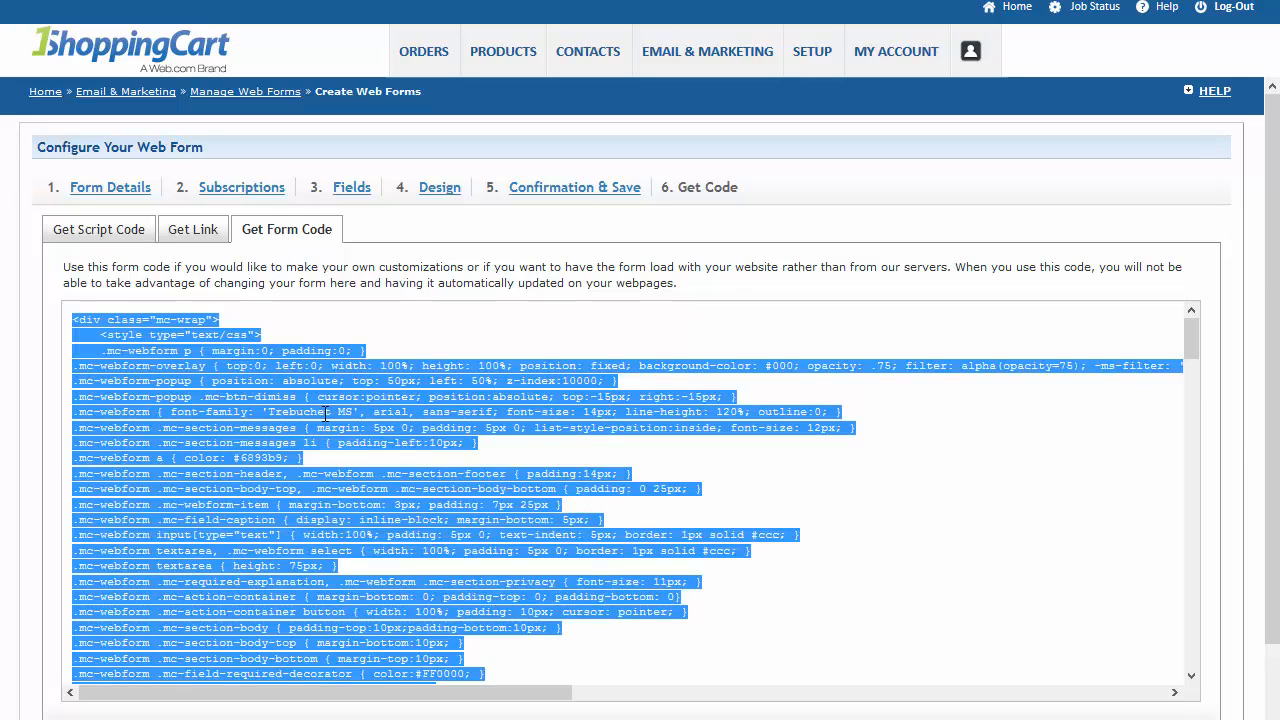
right_click(326, 413)
left_click(340, 437)
key("alt+Tab")
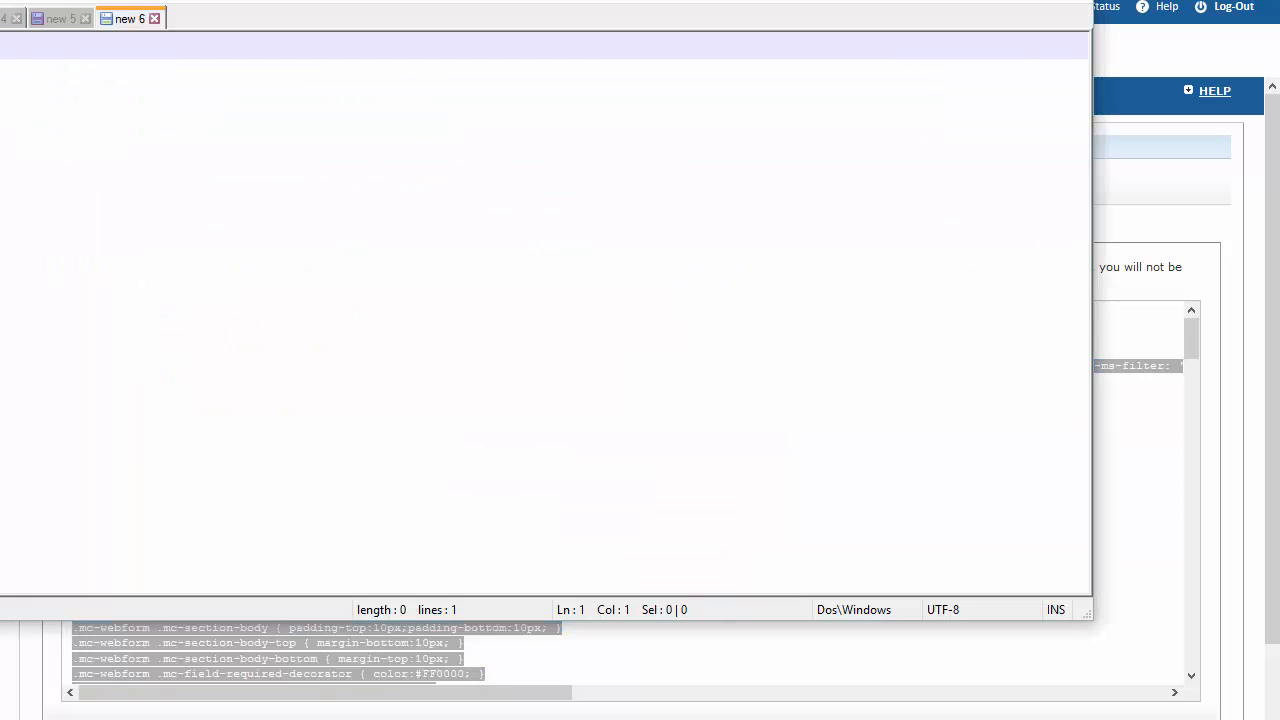
key("ctrl+v")
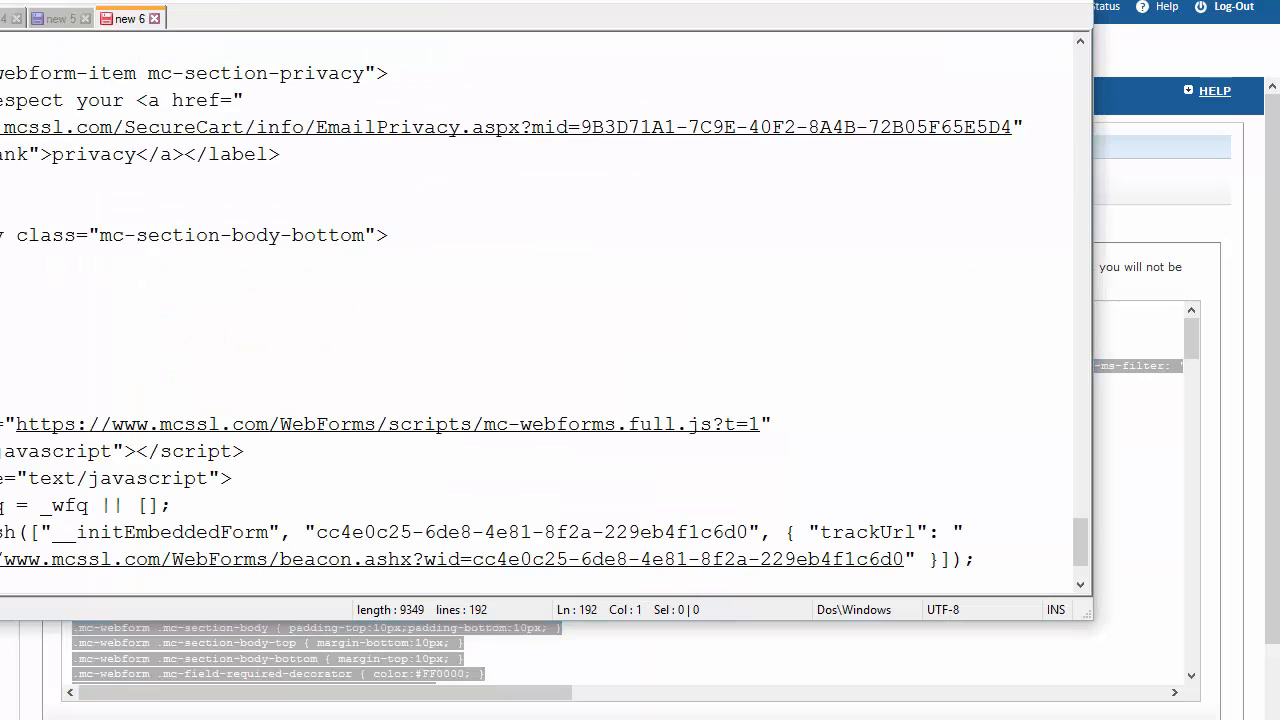
Find the opening form tag below the style block in the pasted code and copy the entire tag.
scroll(56, 283, "up", 20)
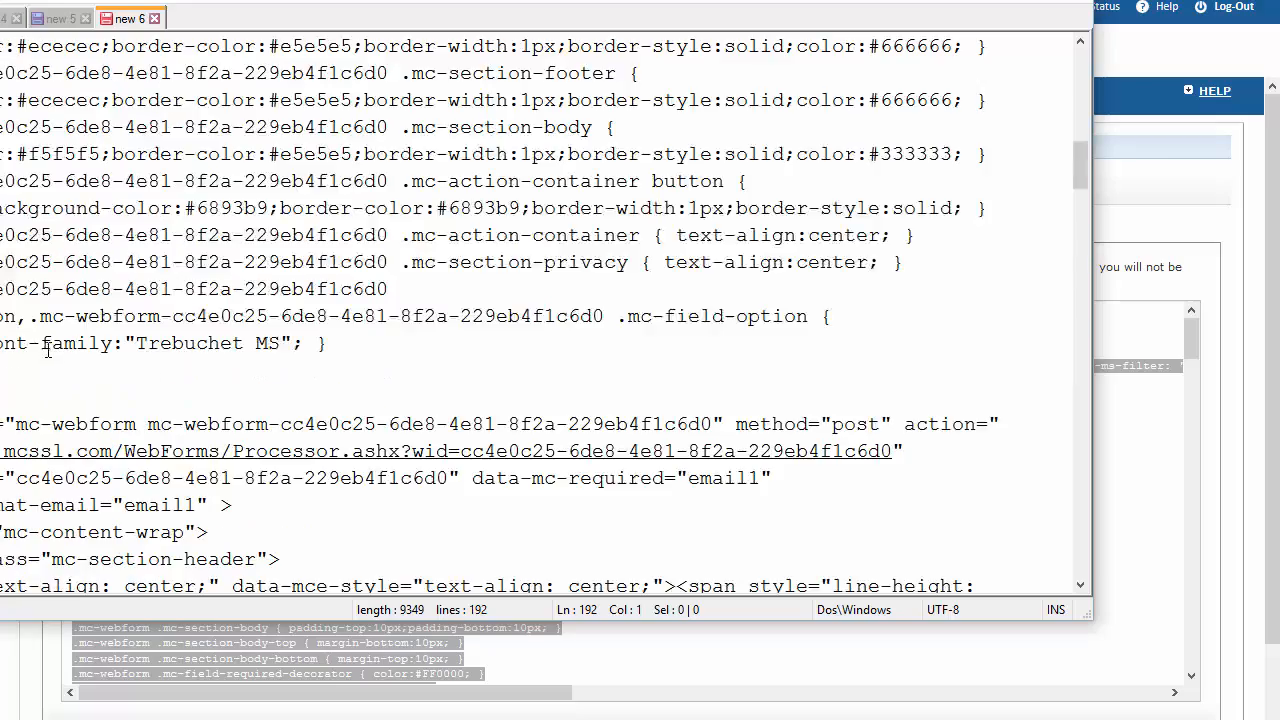
scroll(252, 206, "down", 4)
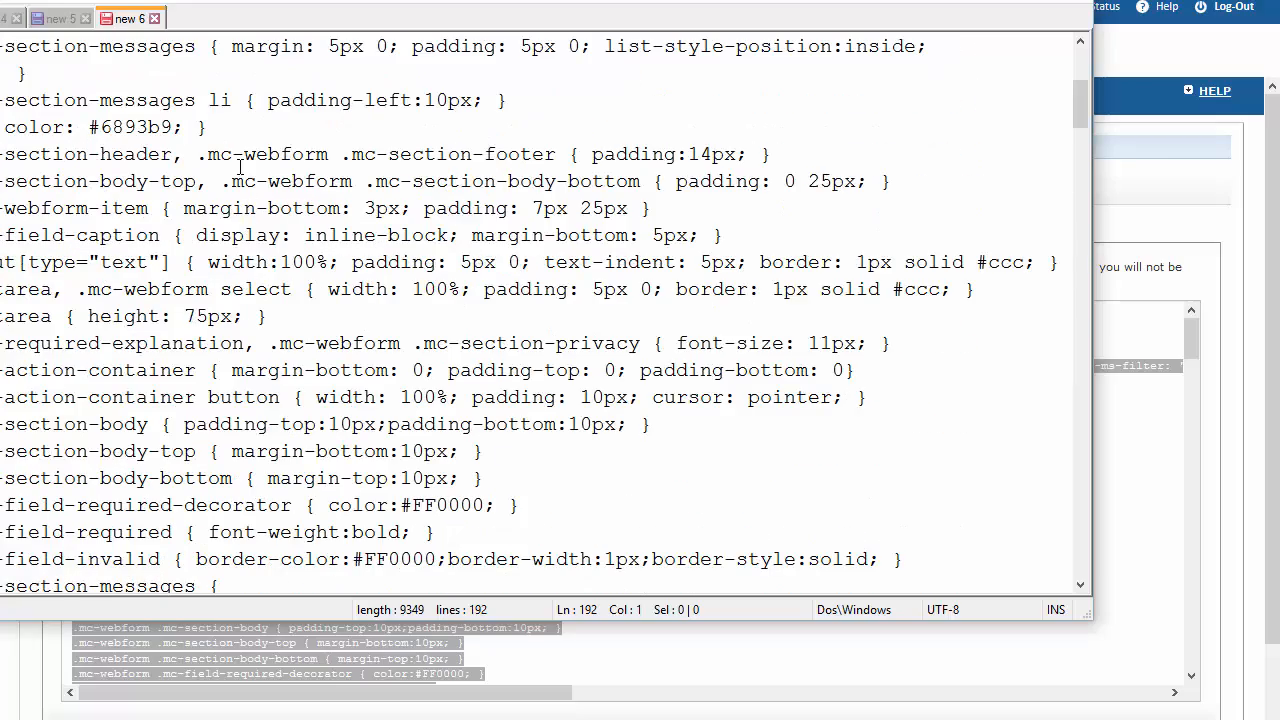
left_click_drag(1085, 115, 1099, 181)
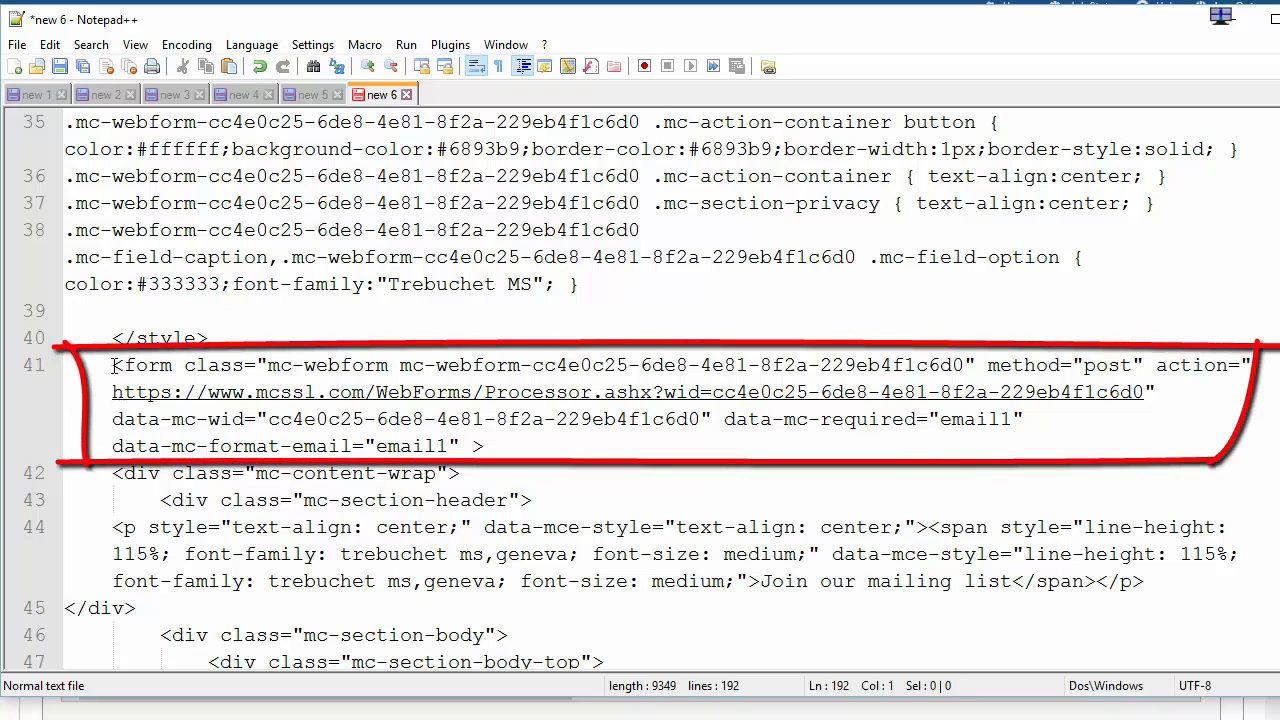
left_click_drag(114, 365, 179, 372)
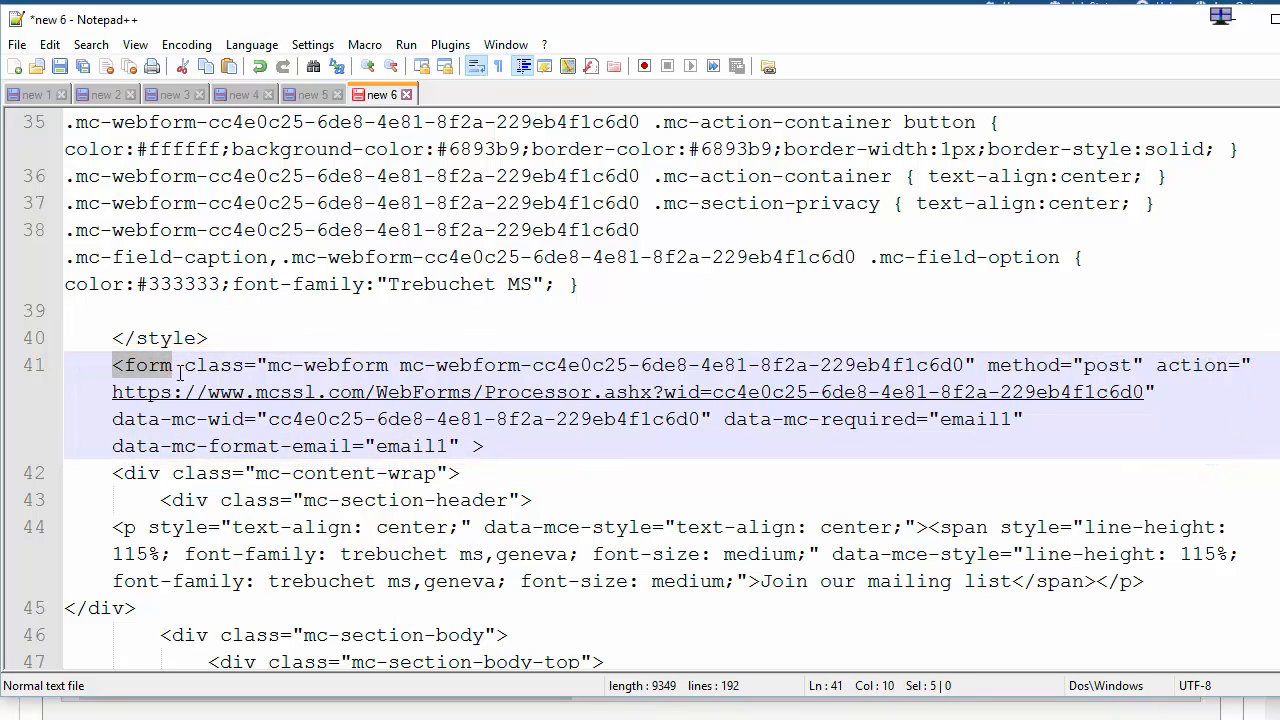
left_click(244, 367)
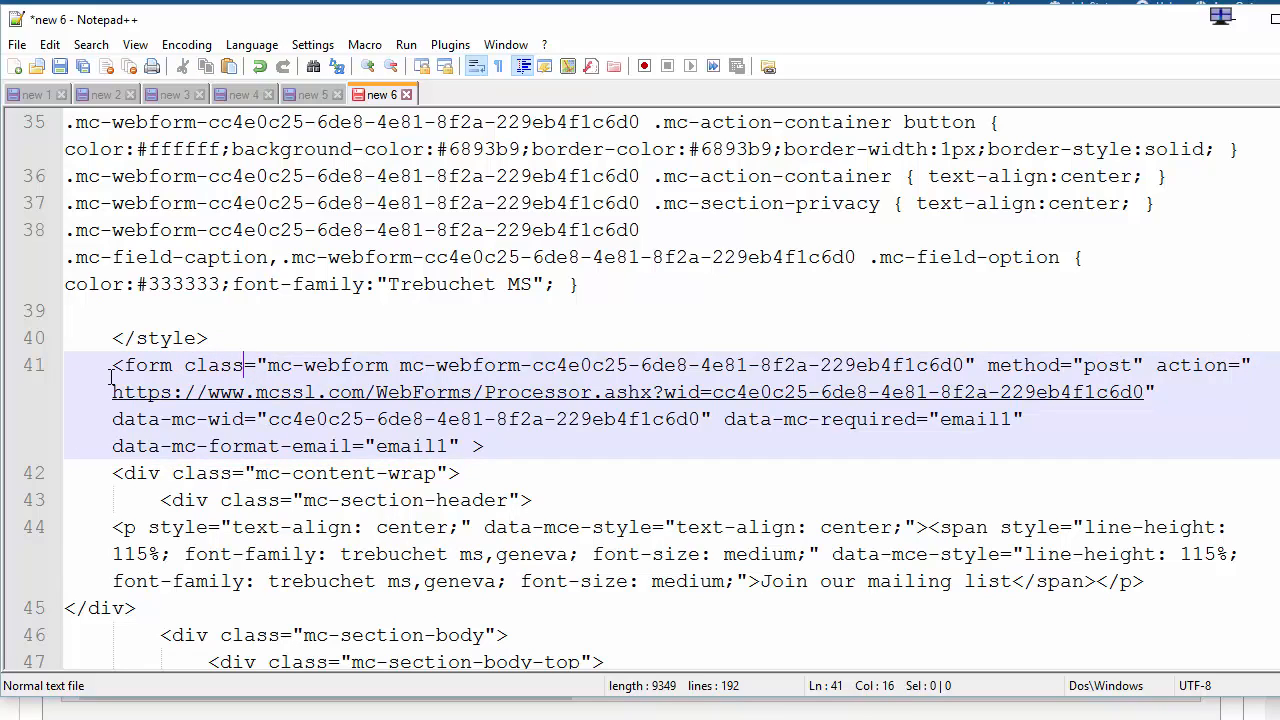
left_click_drag(490, 446, 124, 365)
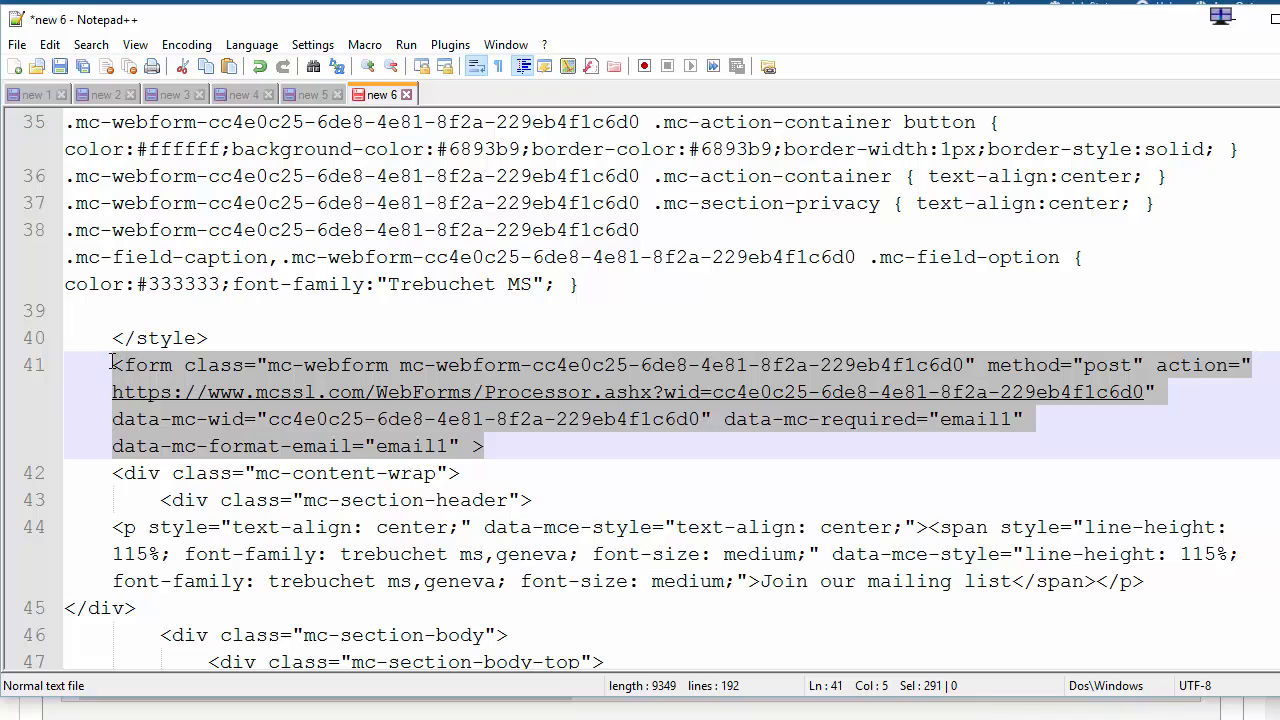
right_click(240, 373)
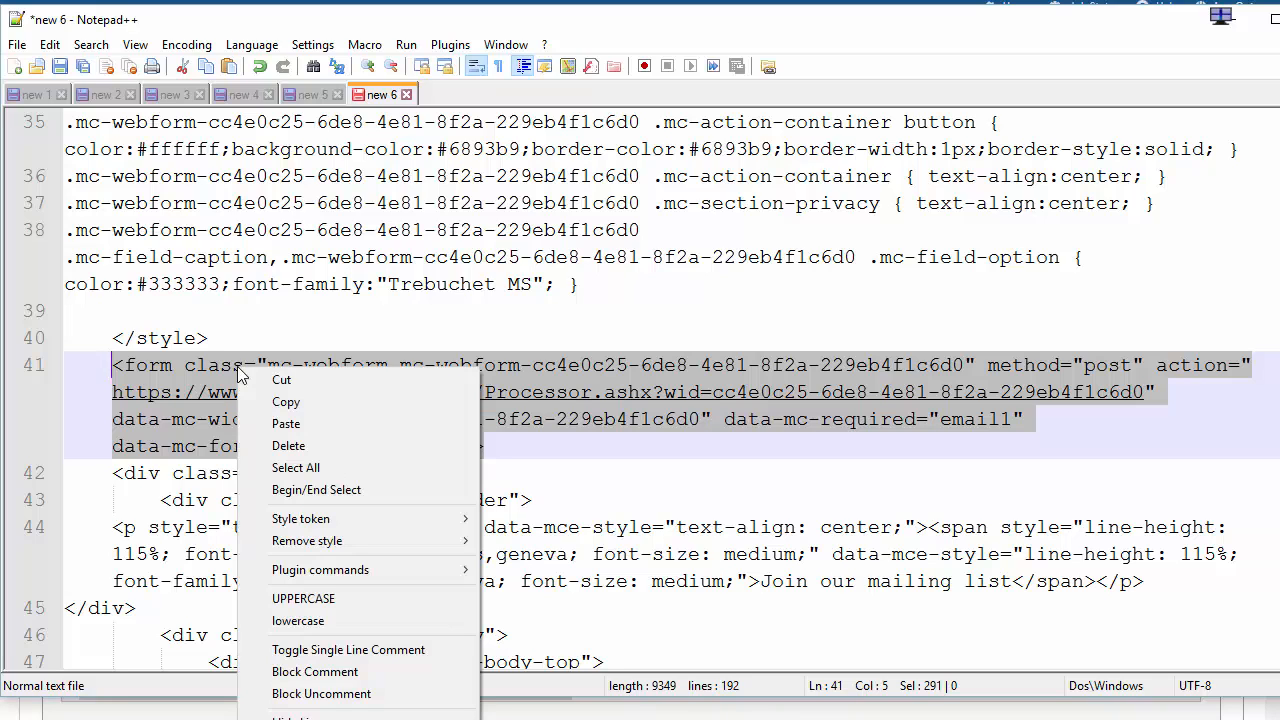
left_click(286, 402)
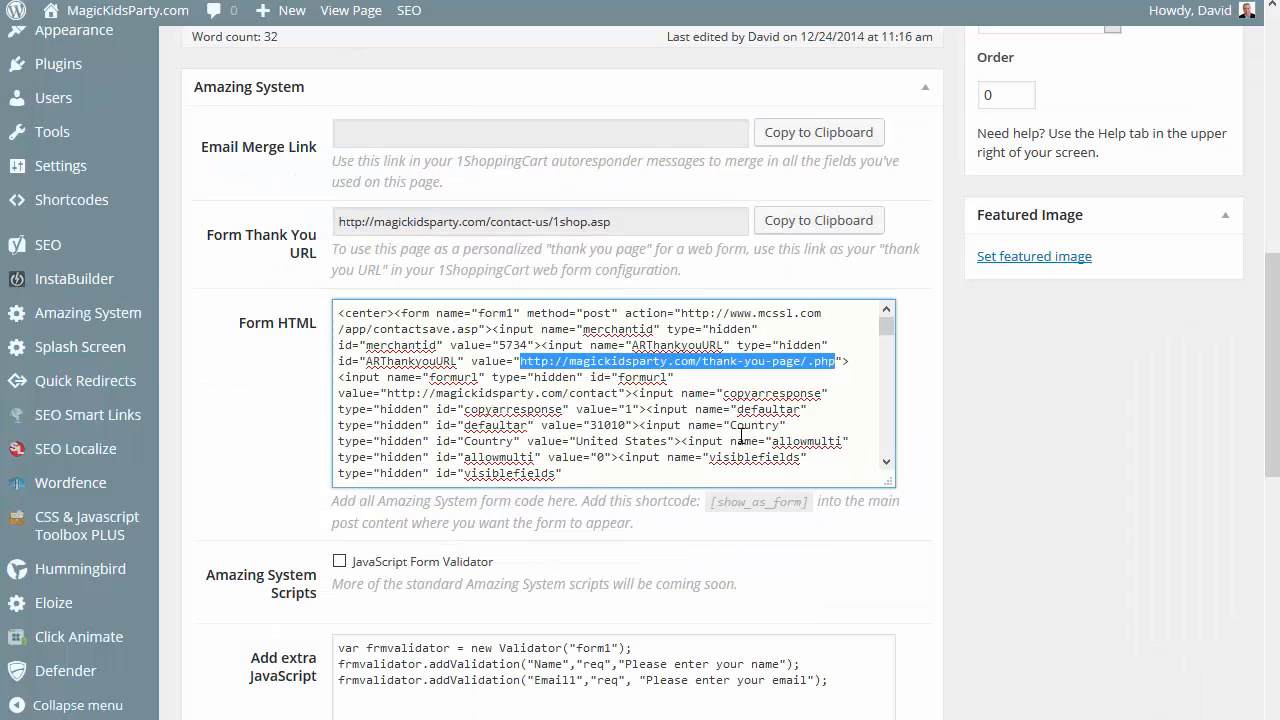
Back in the WordPress page editor, enlarge the Form HTML box and set the opening form tag apart with blank lines.
left_click(911, 406)
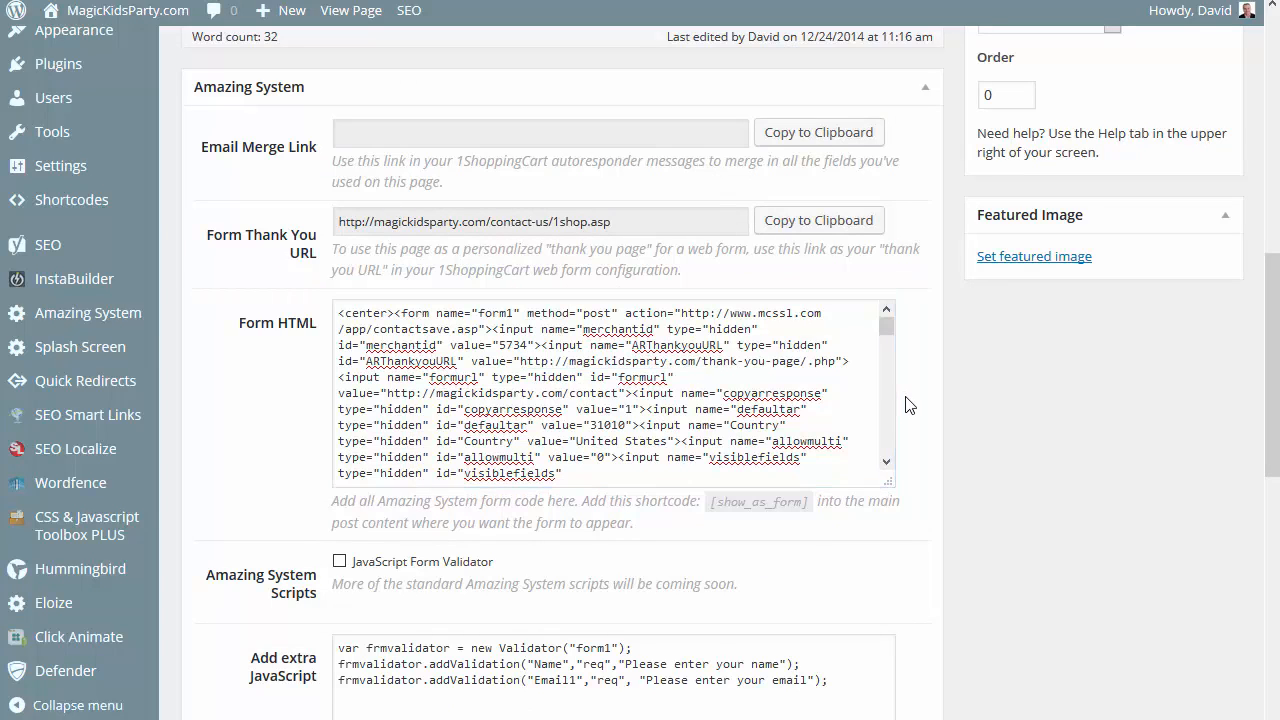
left_click_drag(890, 486, 887, 658)
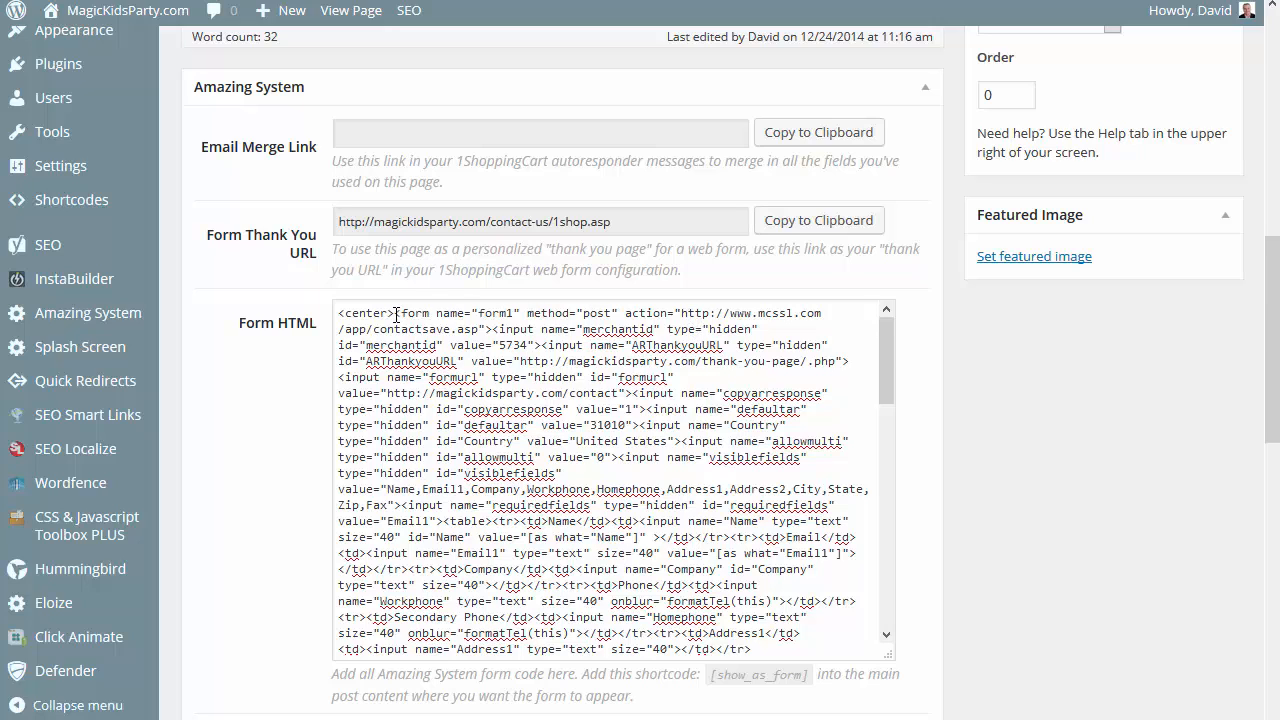
left_click_drag(396, 314, 496, 330)
left_click(496, 329)
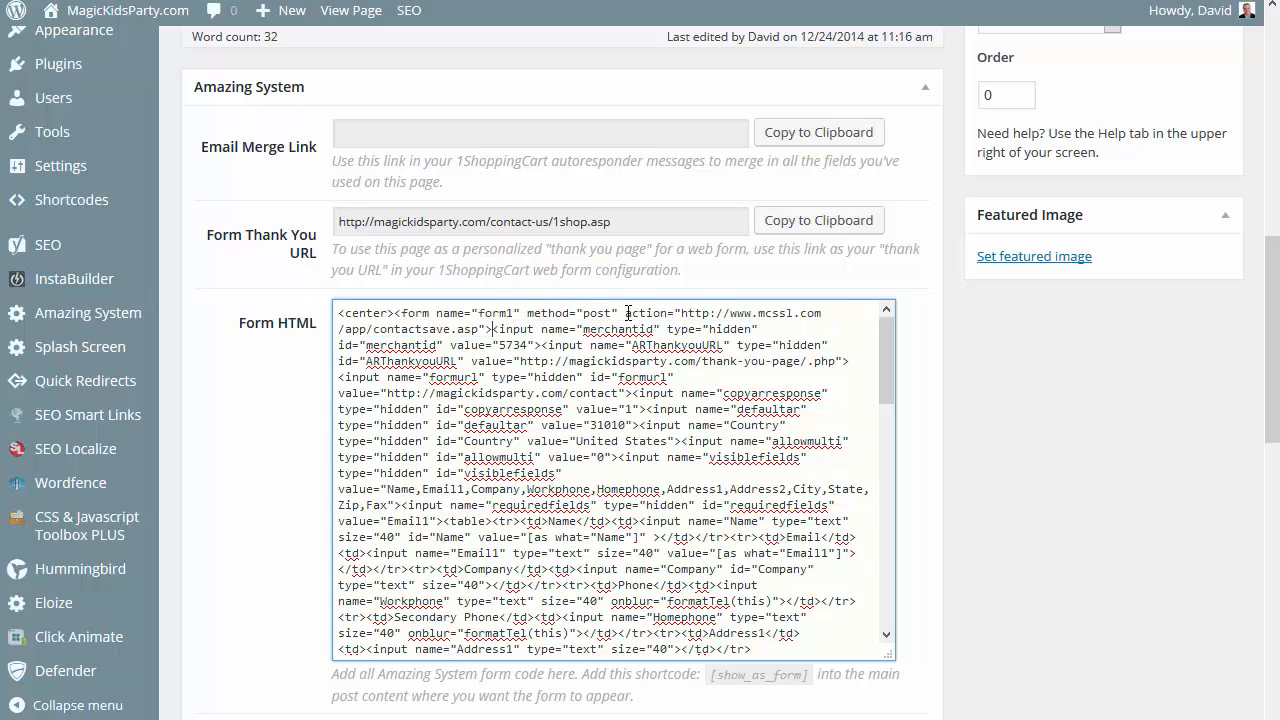
key("Return")
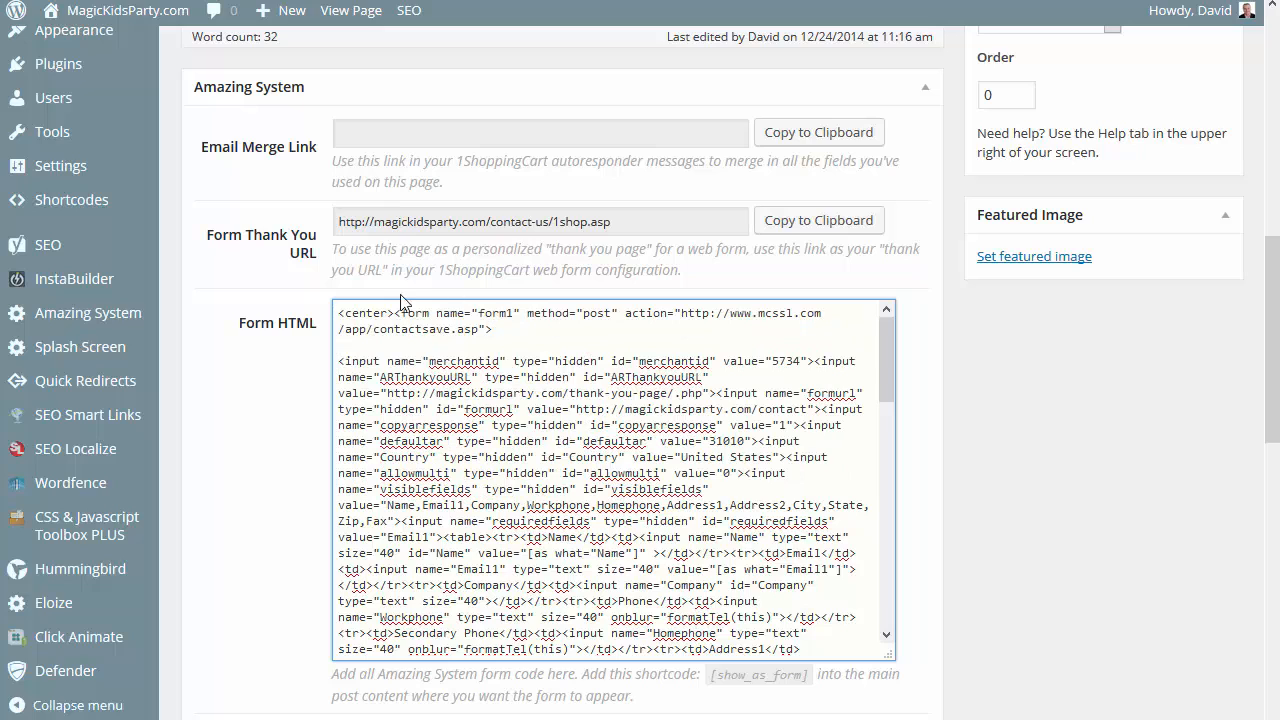
key("Return")
key("Return")
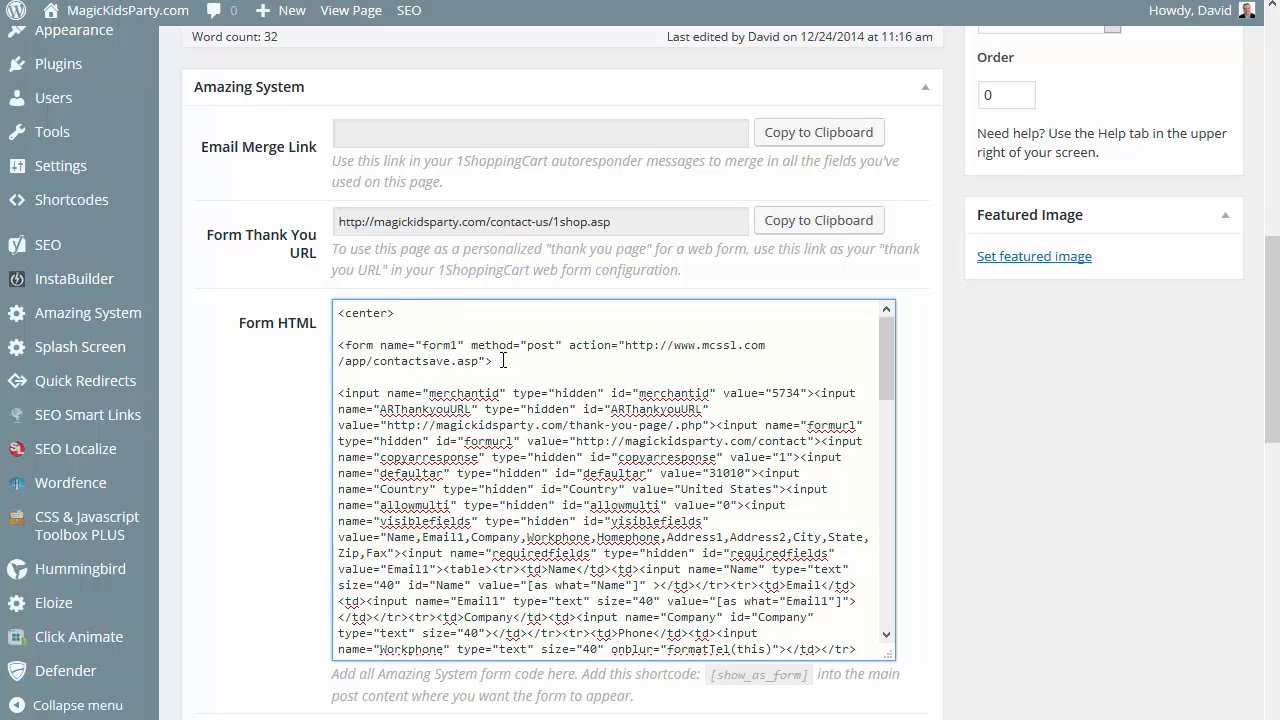
Replace the old opening form tag in the Form HTML with the copied 1ShoppingCart form tag.
left_click_drag(494, 362, 338, 345)
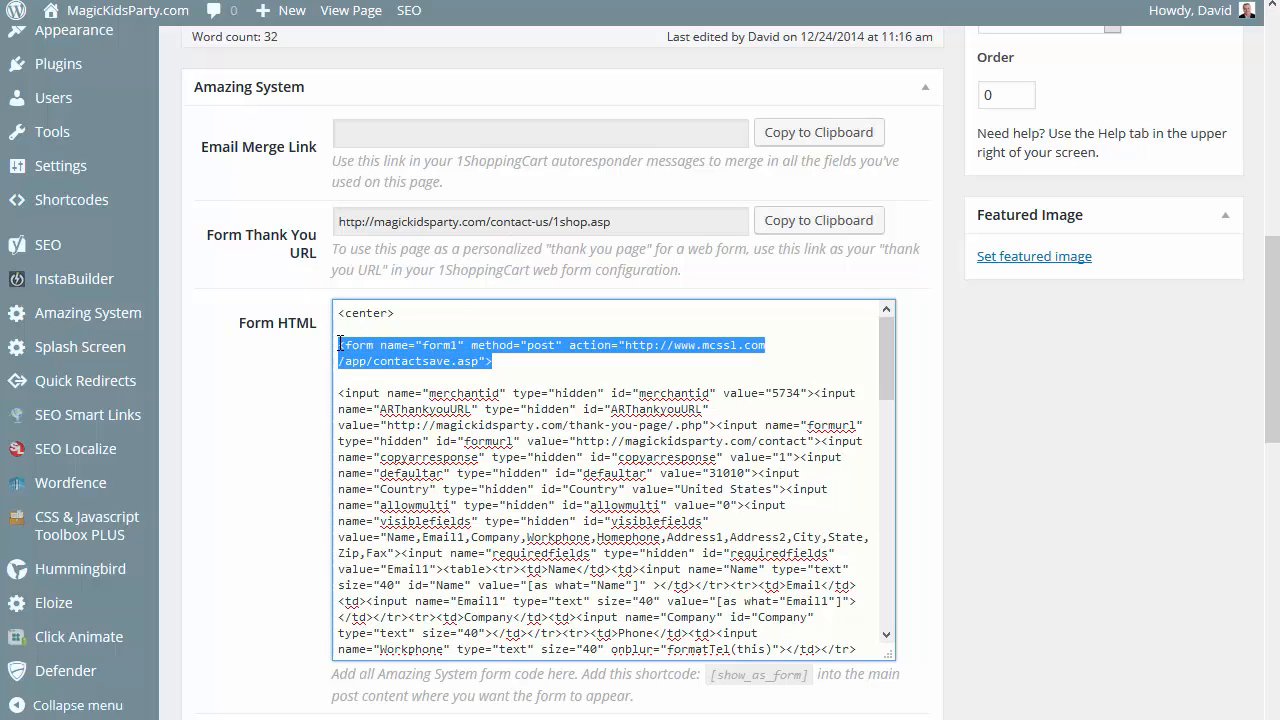
key("Delete")
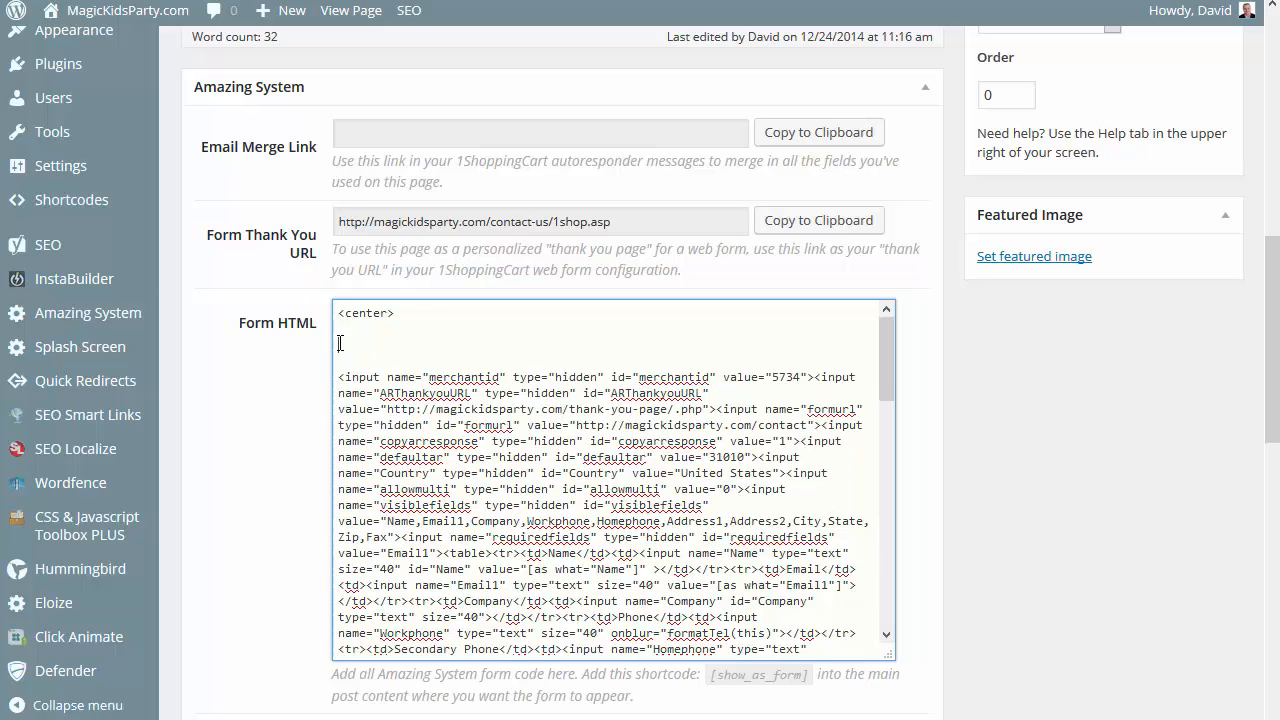
key("ctrl+v")
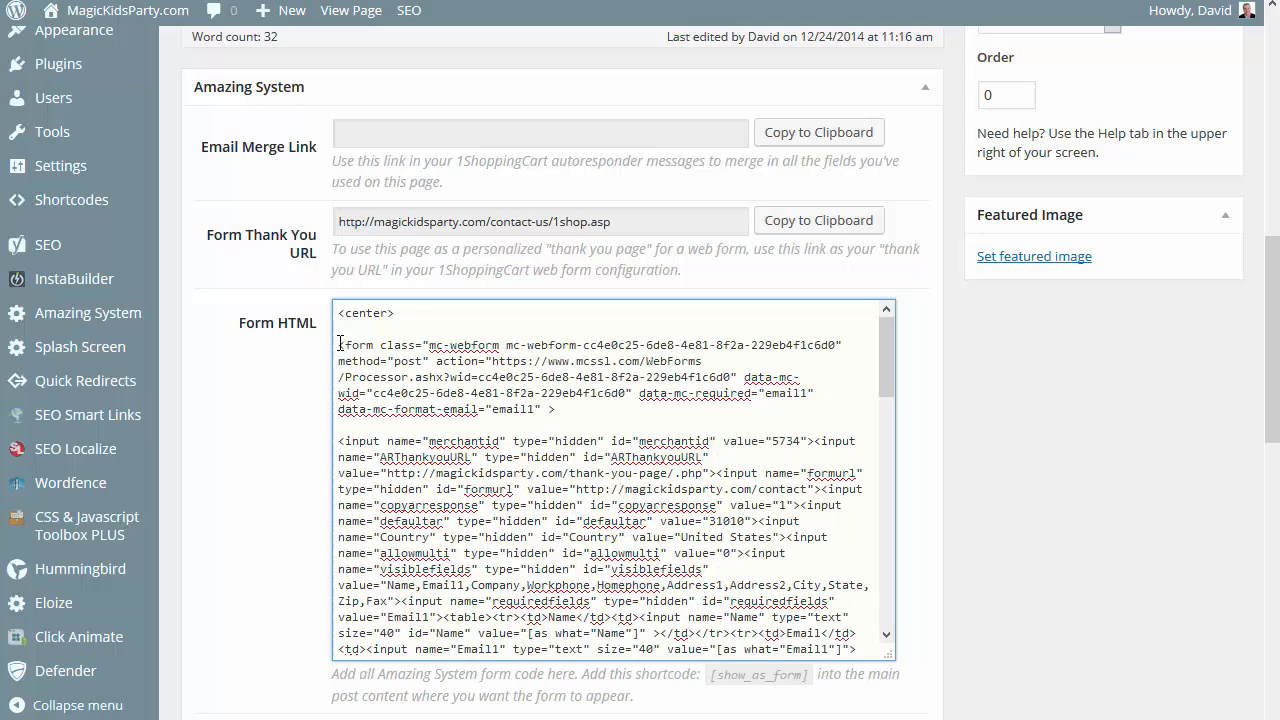
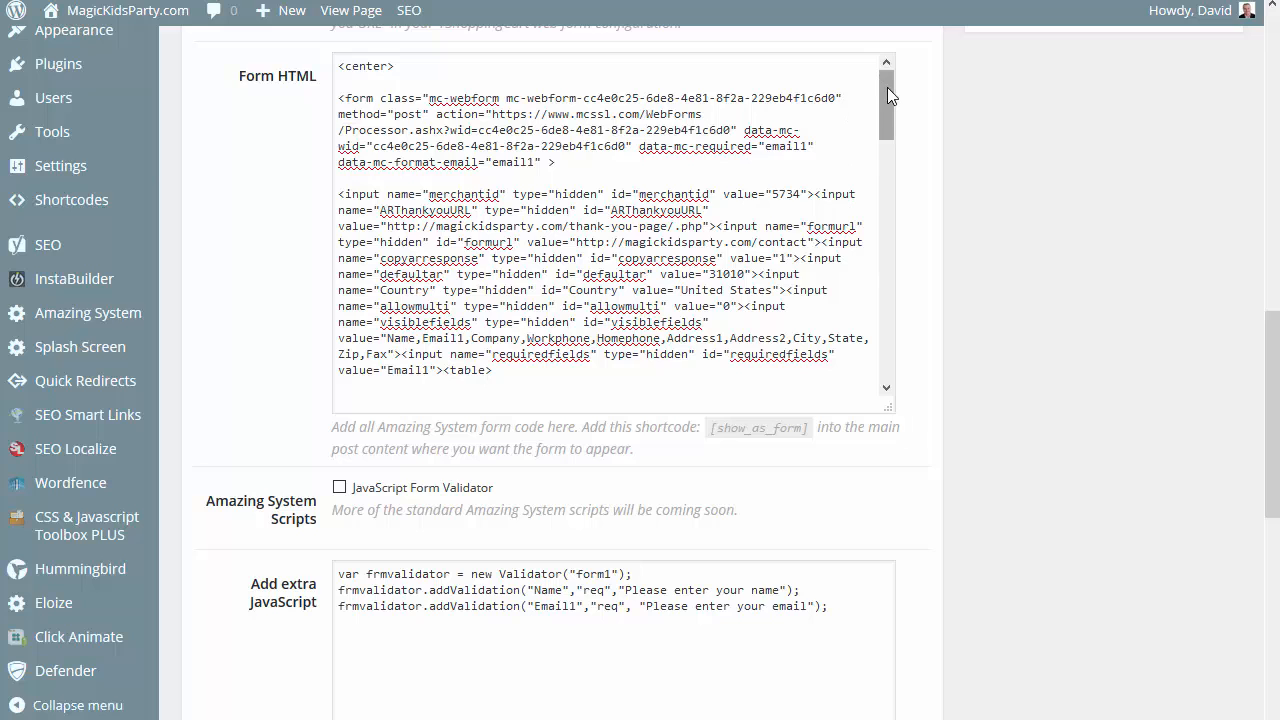
Insert a blank line above the Zip row in the Form HTML and change its input's id and name to zip.
left_click_drag(887, 95, 834, 183)
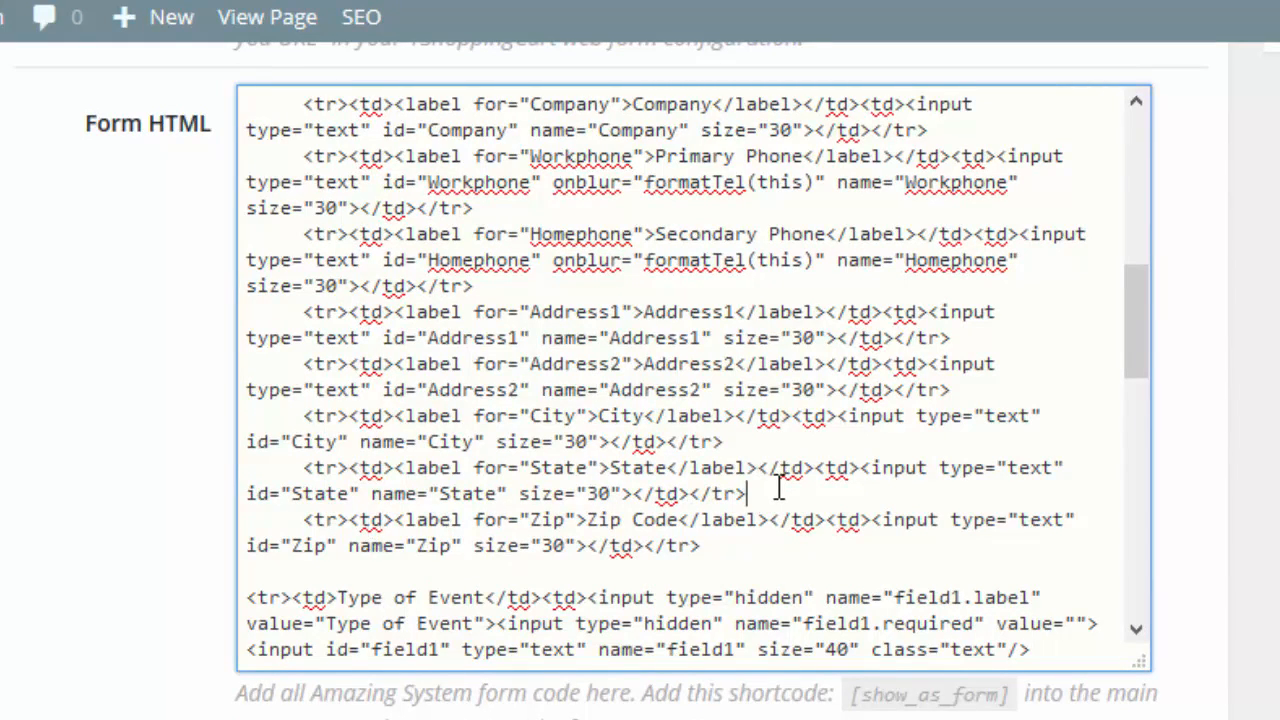
key("Return")
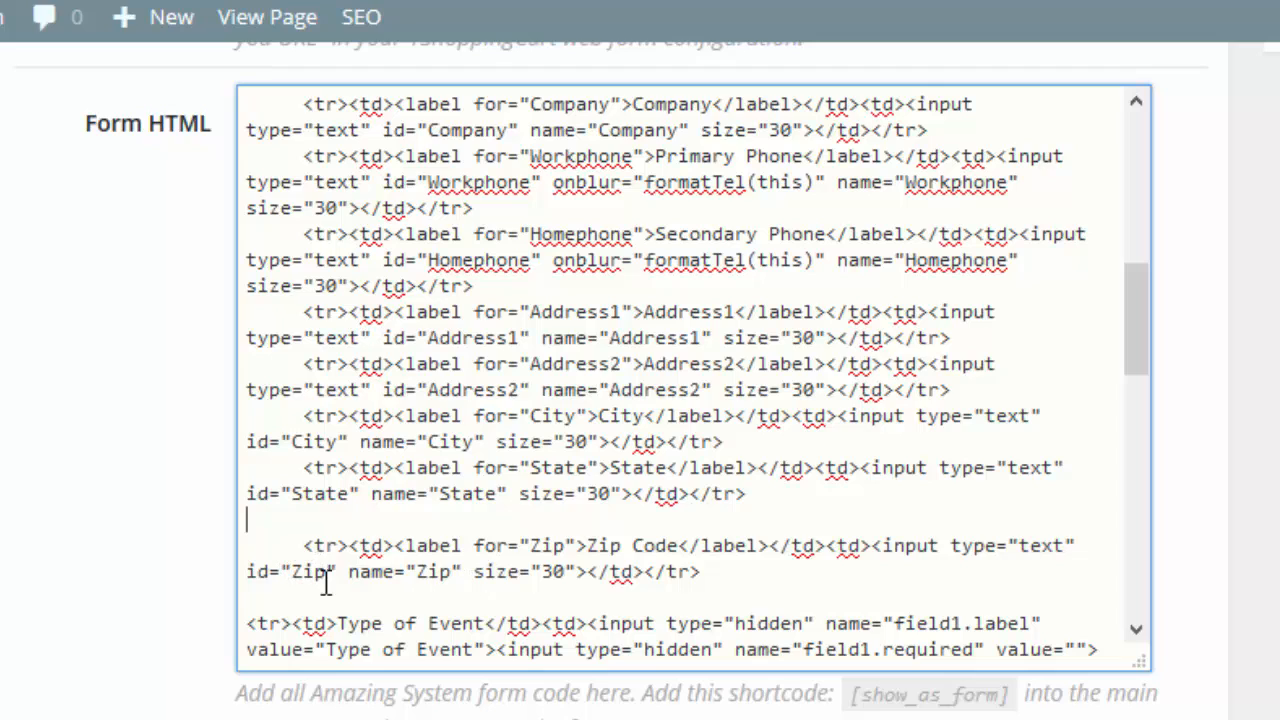
left_click(293, 571)
key("Delete")
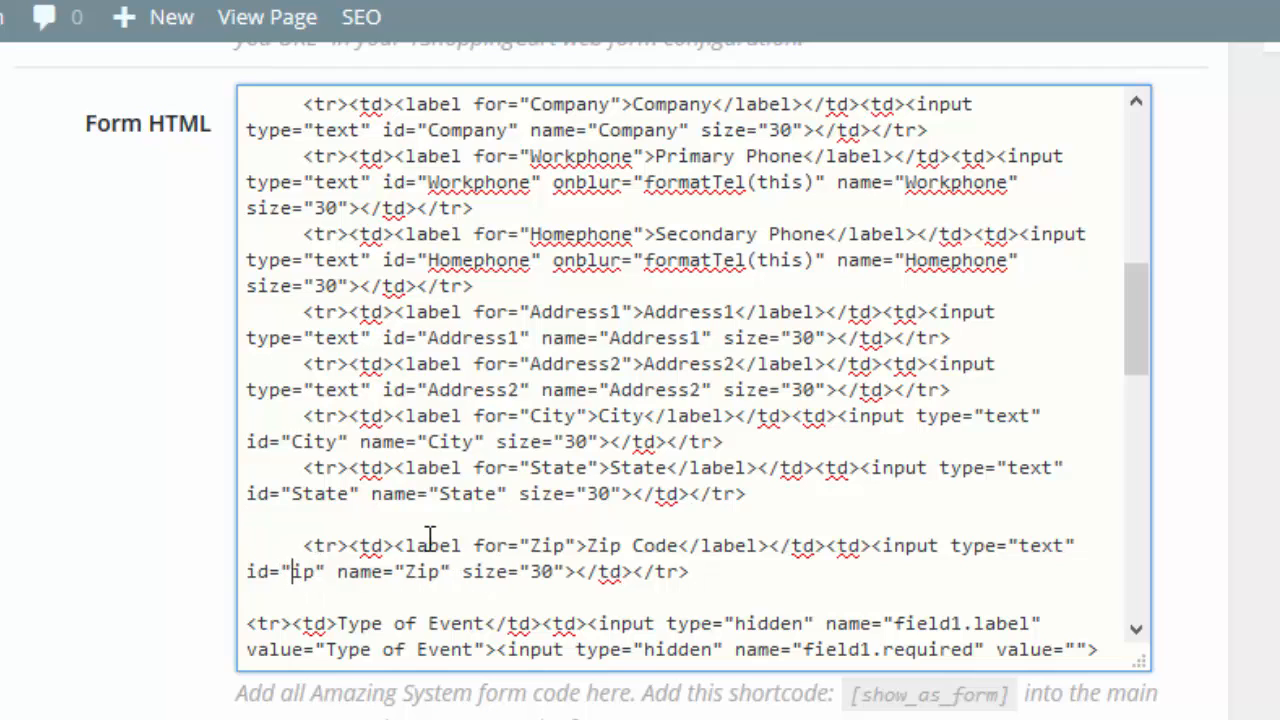
type("z")
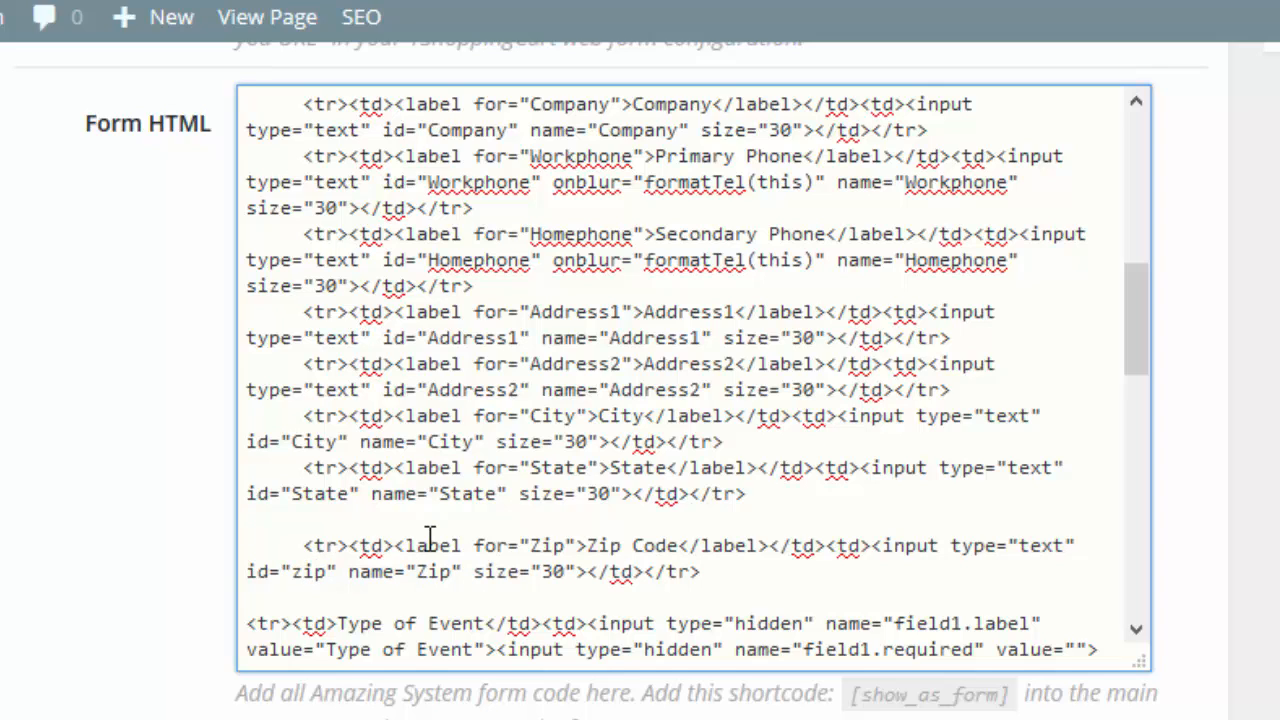
left_click(418, 571)
key("Delete")
type("z")
Change the State input's name and id to lowercase state.
left_click(441, 493)
key("Delete")
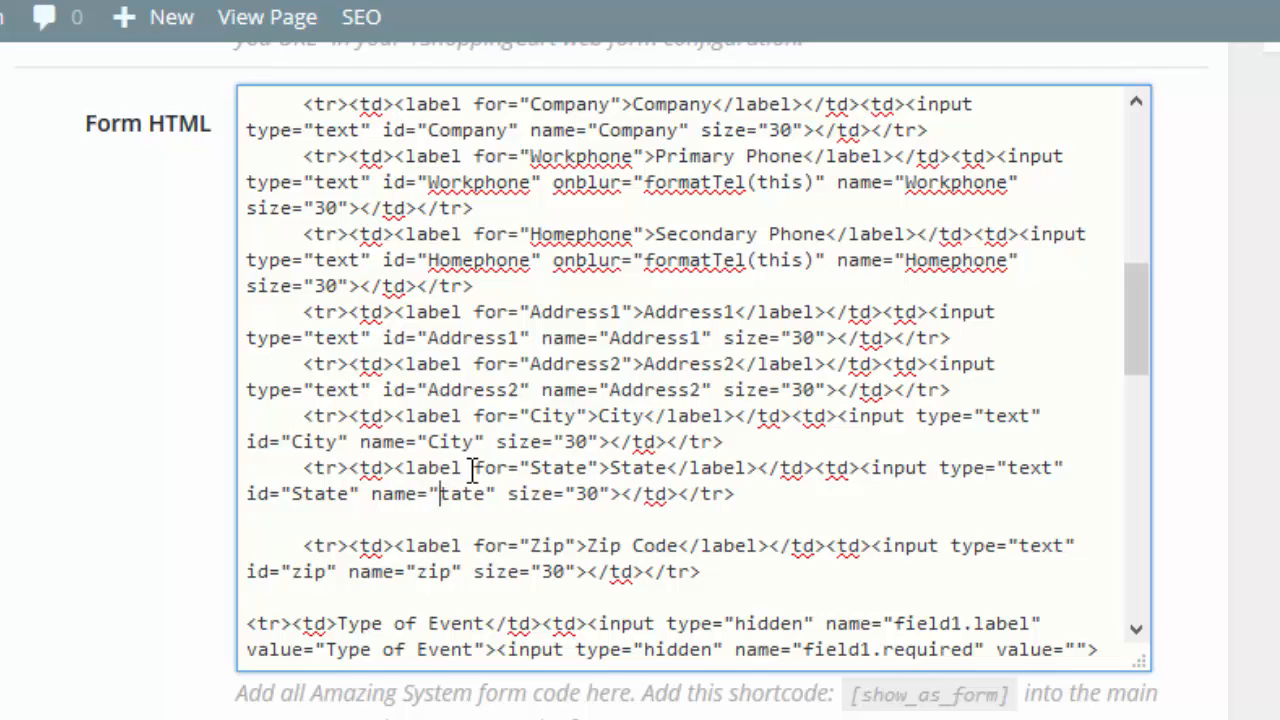
type("s")
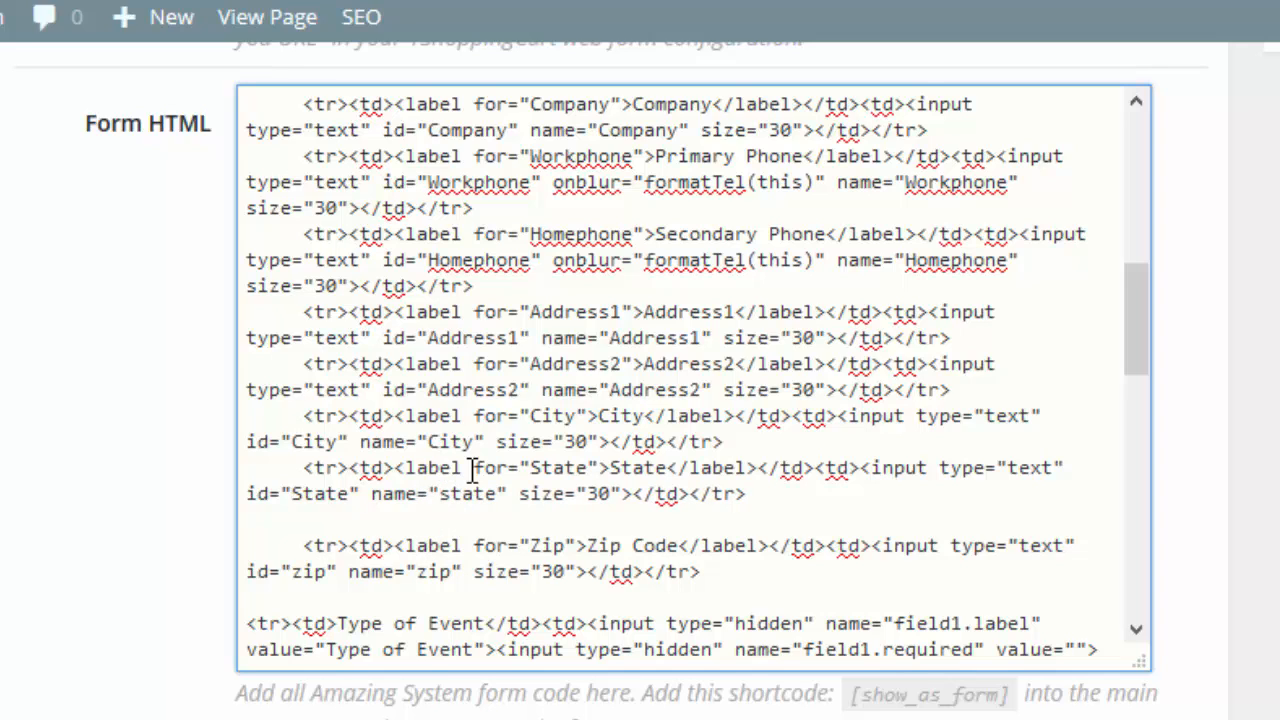
key("Delete")
type("s")
Change the City input's id and name to lowercase city.
left_click(292, 441)
key("Delete")
type("c")
left_click(441, 441)
key("BackSpace")
type("c")
Change the Address2 input's id and name to lowercase address2.
left_click(441, 388)
key("BackSpace")
type("a")
left_click(610, 390)
key("Delete")
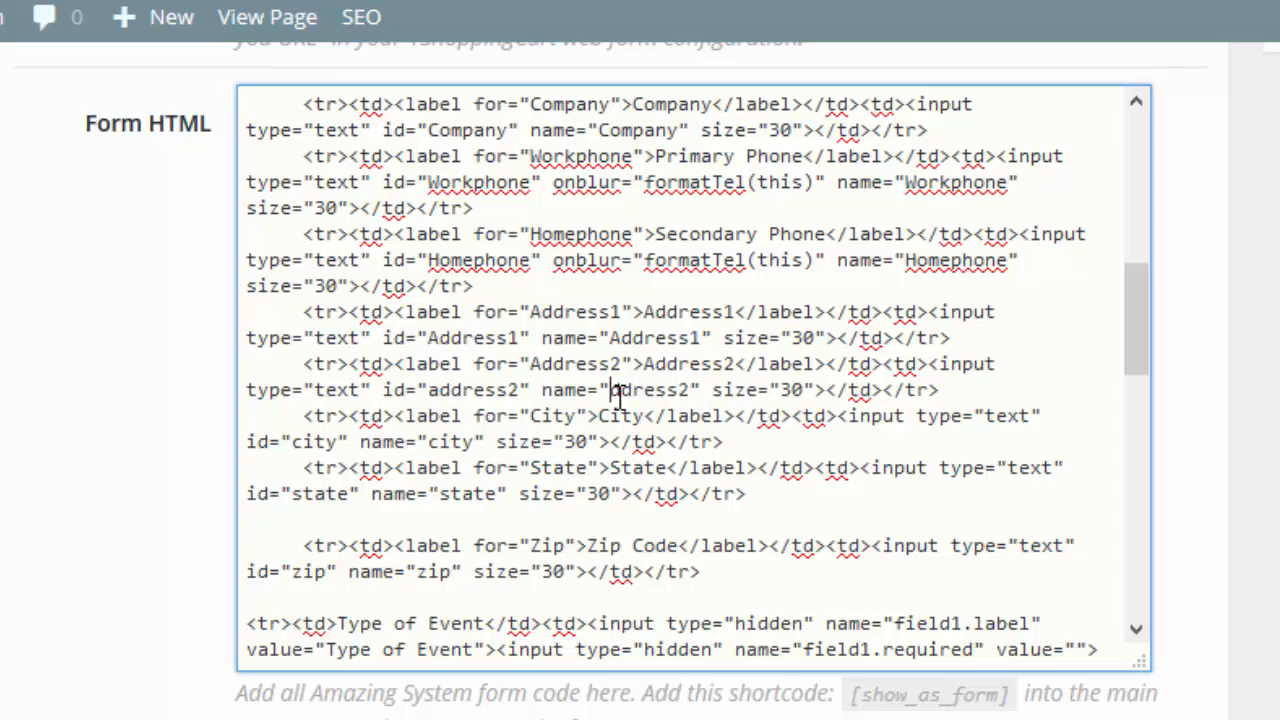
type("a")
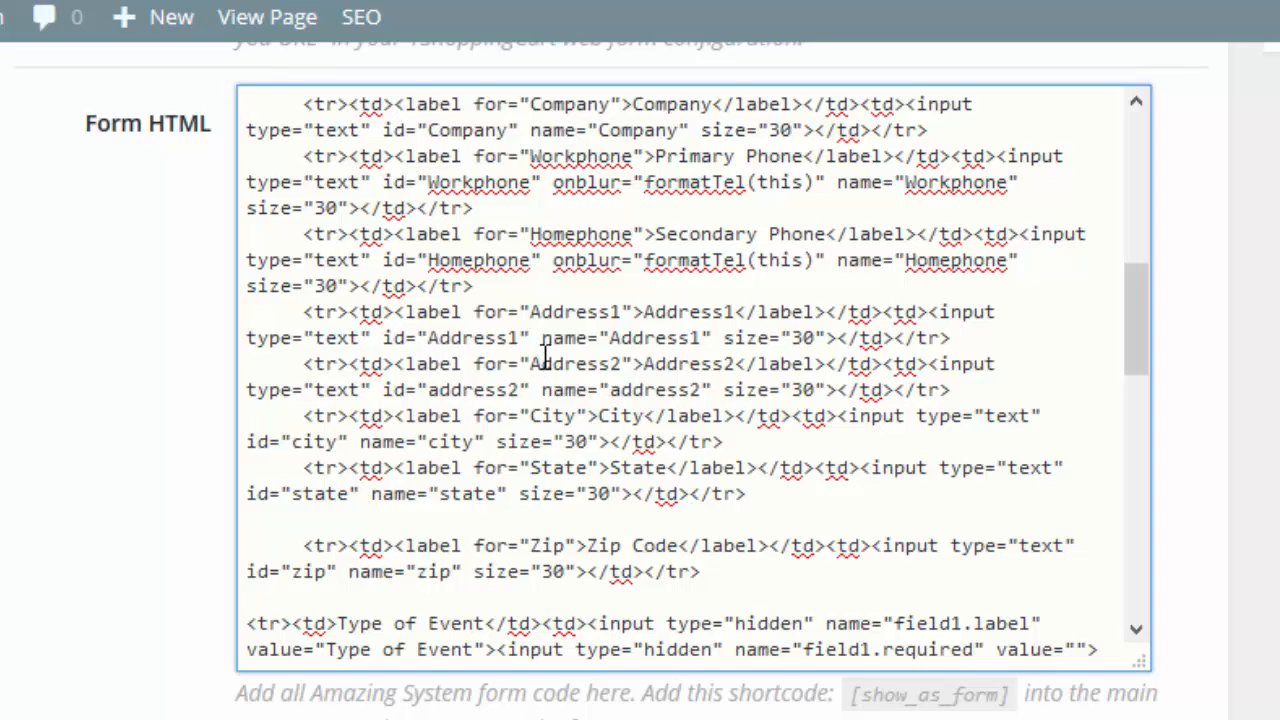
Change the Address1 input's name and id to lowercase address1.
left_click(622, 337)
key("BackSpace")
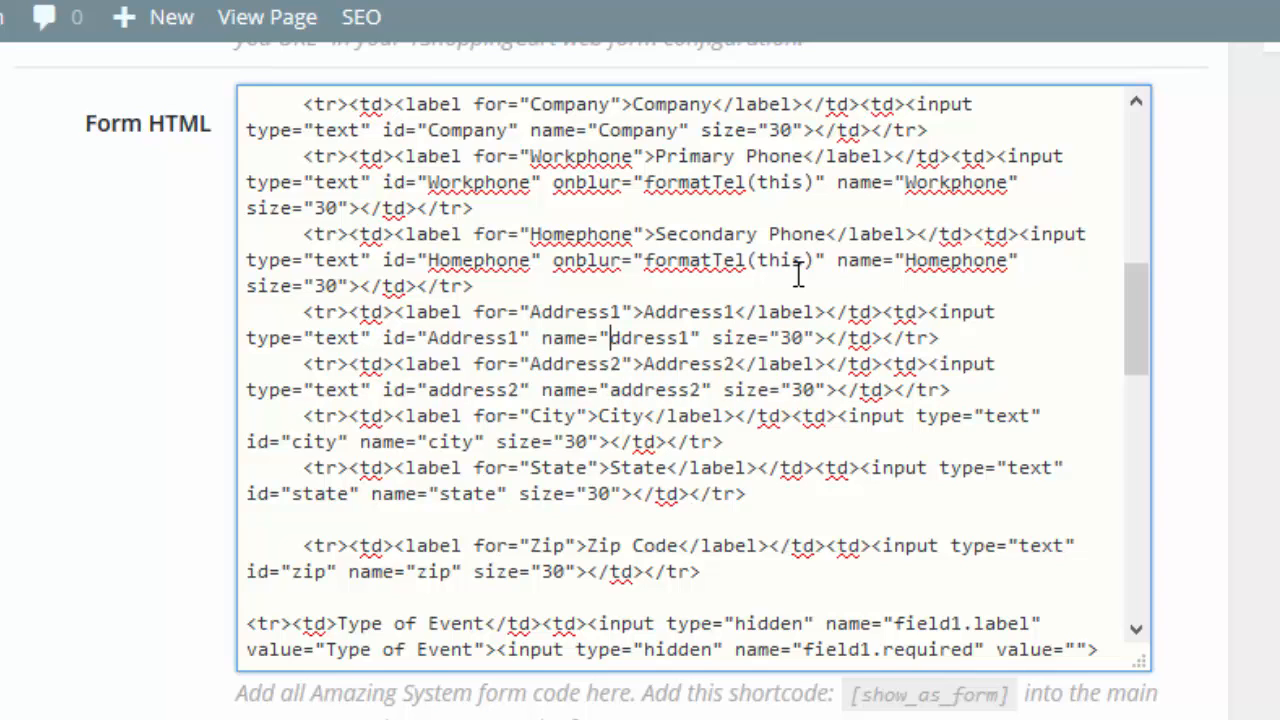
type("a")
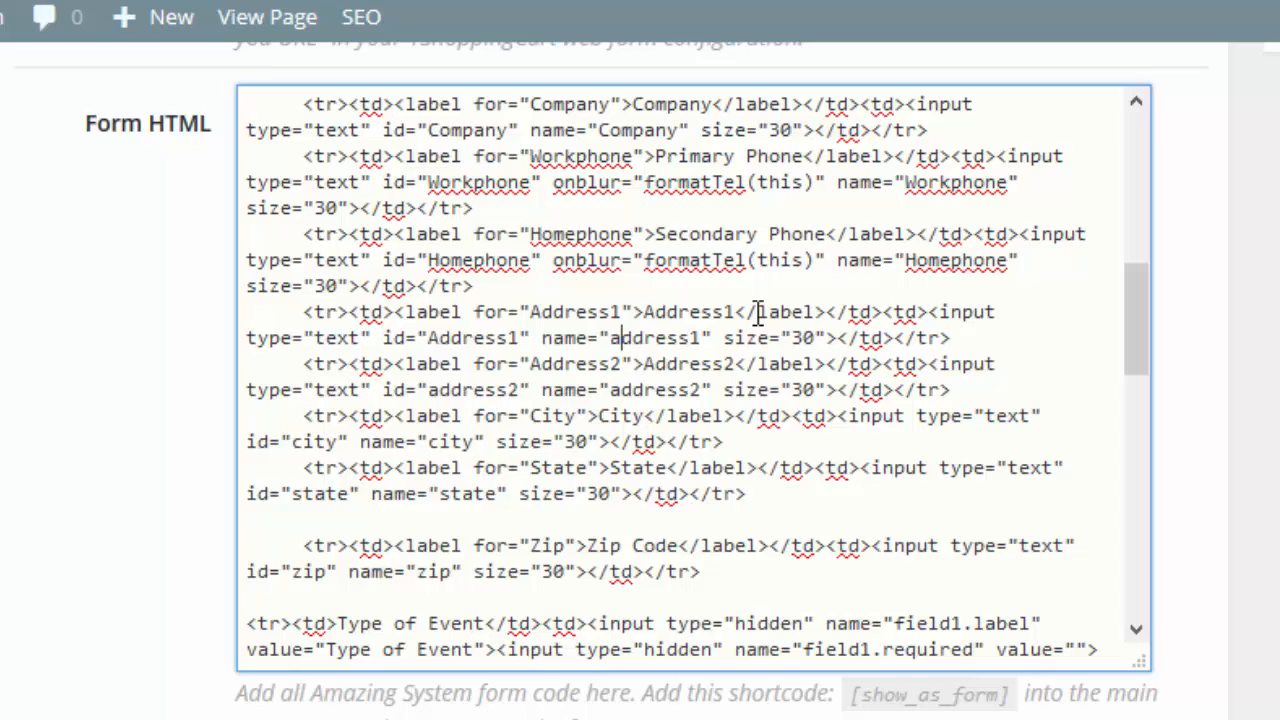
left_click(430, 338)
key("BackSpace")
type("a")
Change the Secondary Phone input's id and name to lowercase homephone.
left_click(440, 260)
key("BackSpace")
type("h")
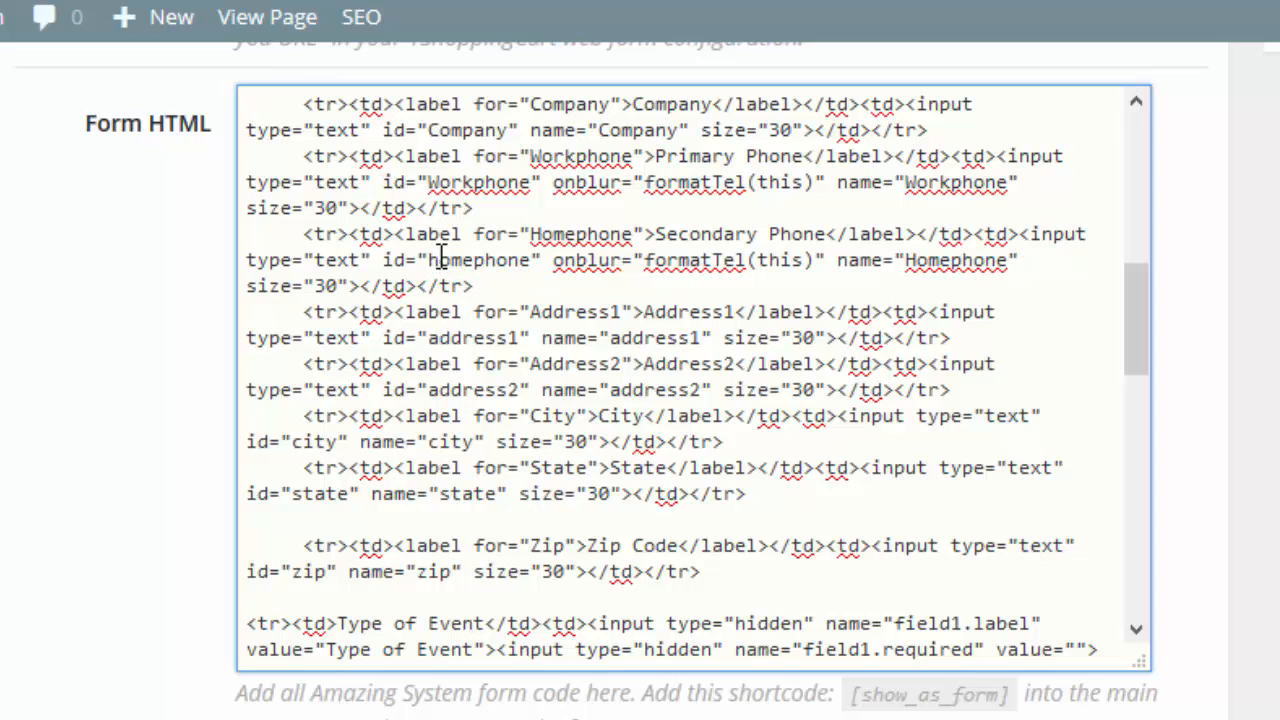
left_click(906, 262)
key("BackSpace")
type("h")
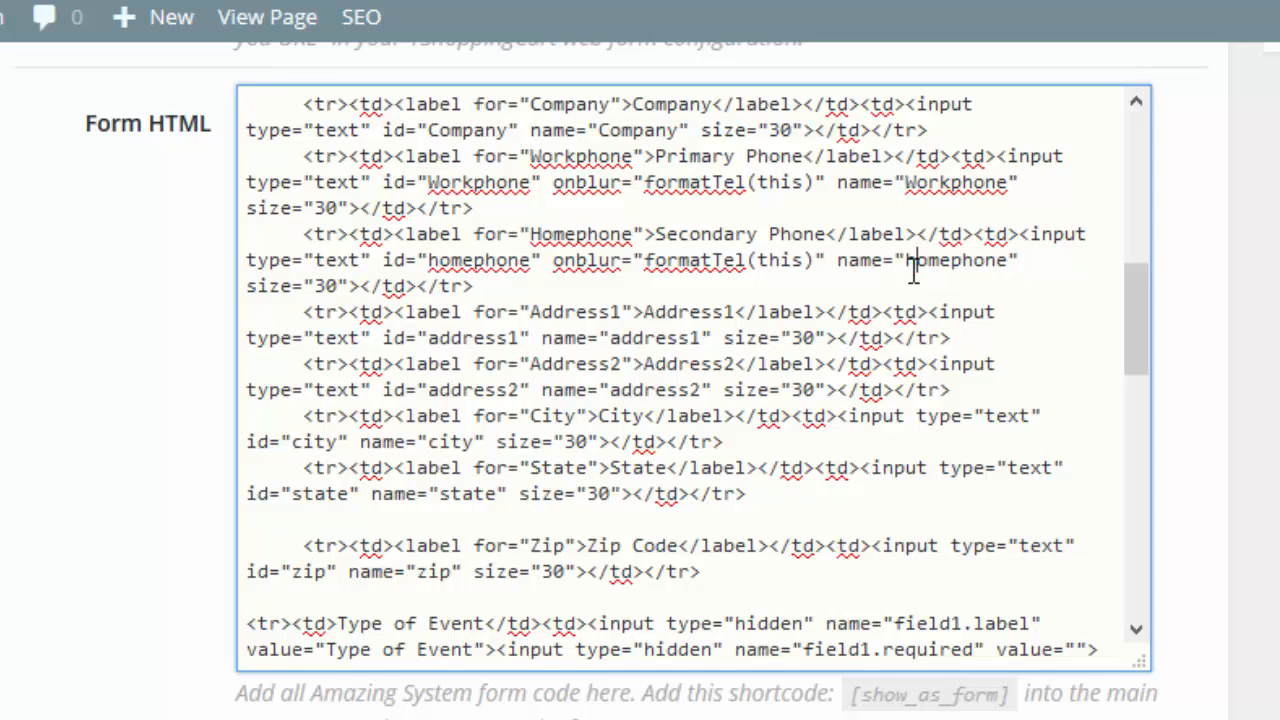
Change the Primary Phone input's name and id to lowercase workphone.
left_click(906, 182)
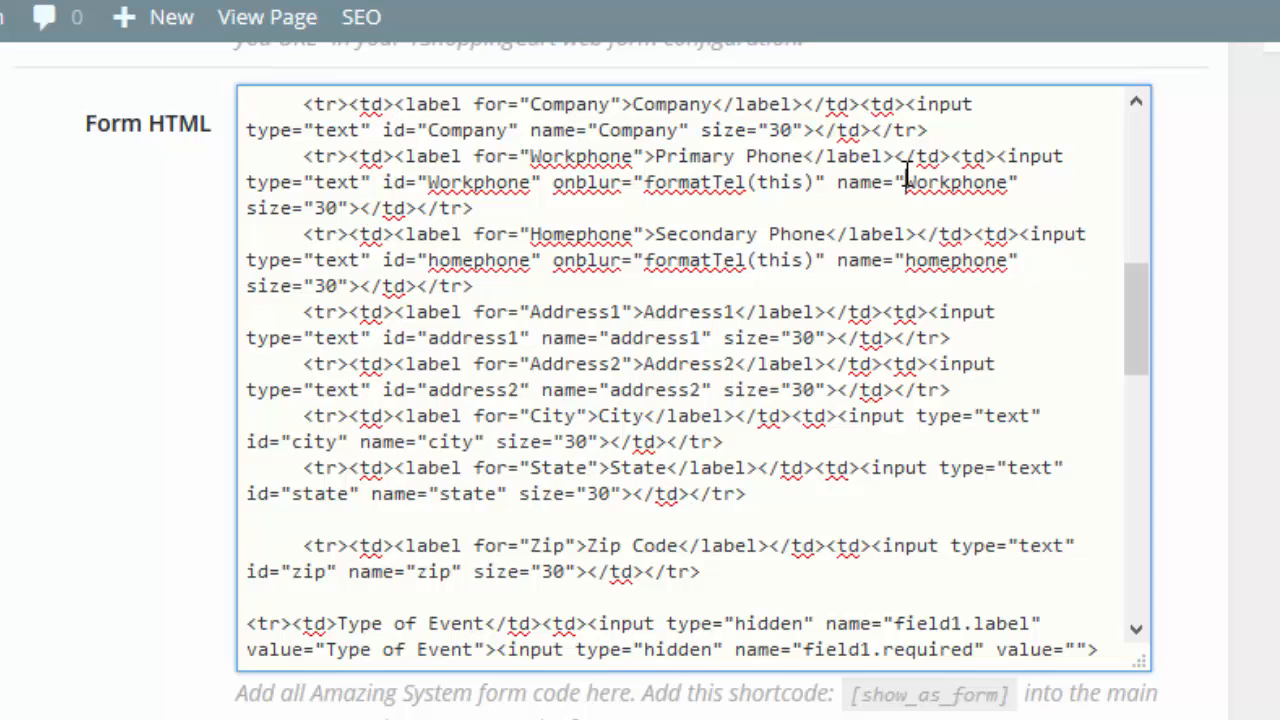
key("Delete")
type("w")
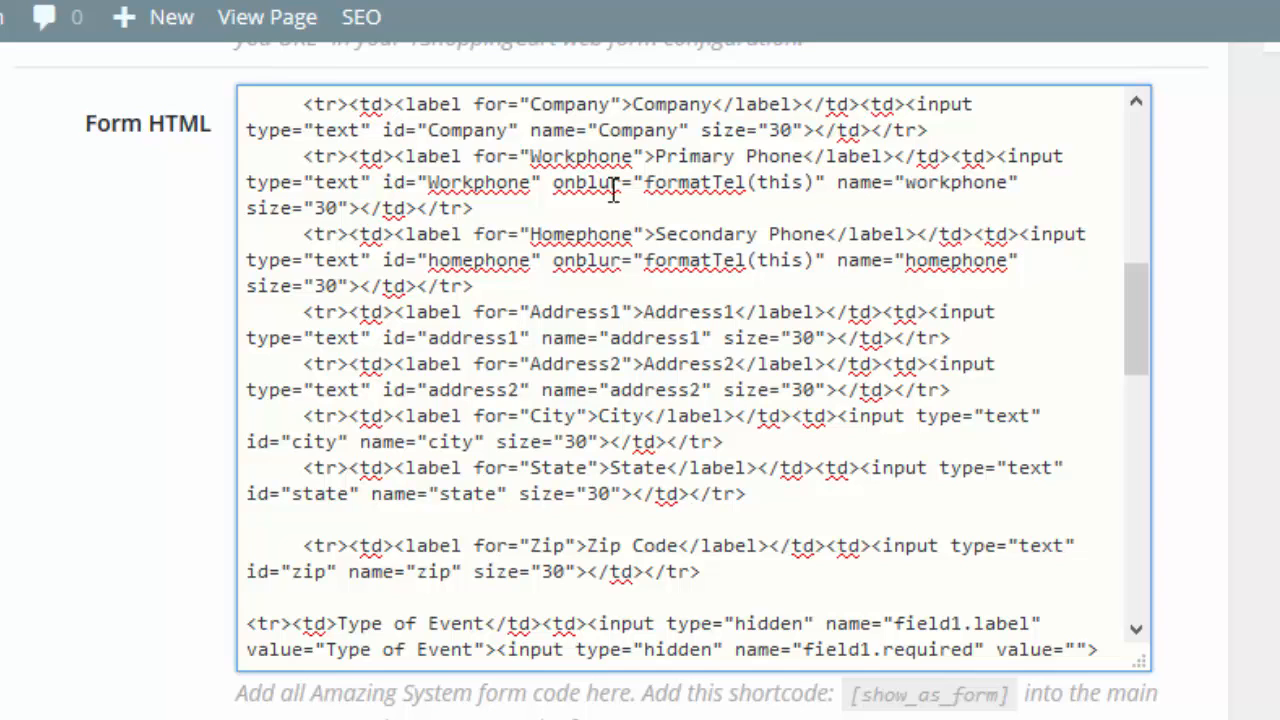
left_click(437, 183)
key("BackSpace")
type("w")
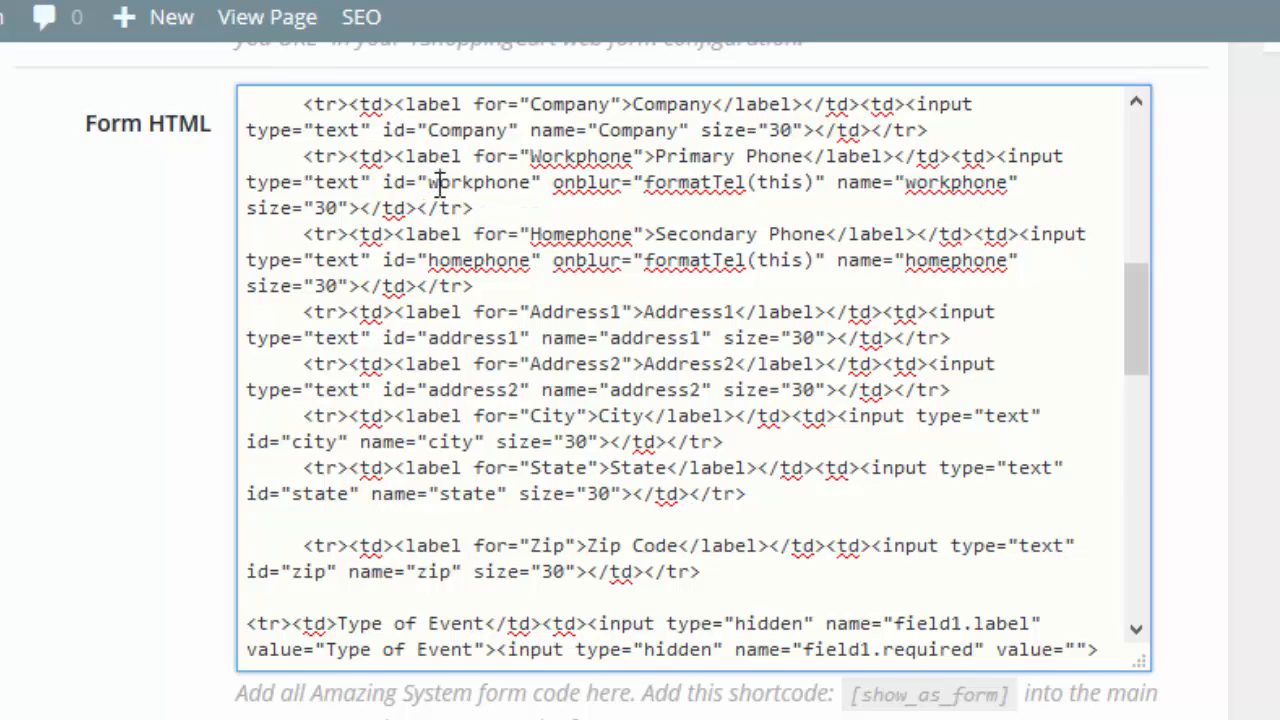
Change the Company input's id and name to lowercase company.
scroll(600, 505, "up", 5)
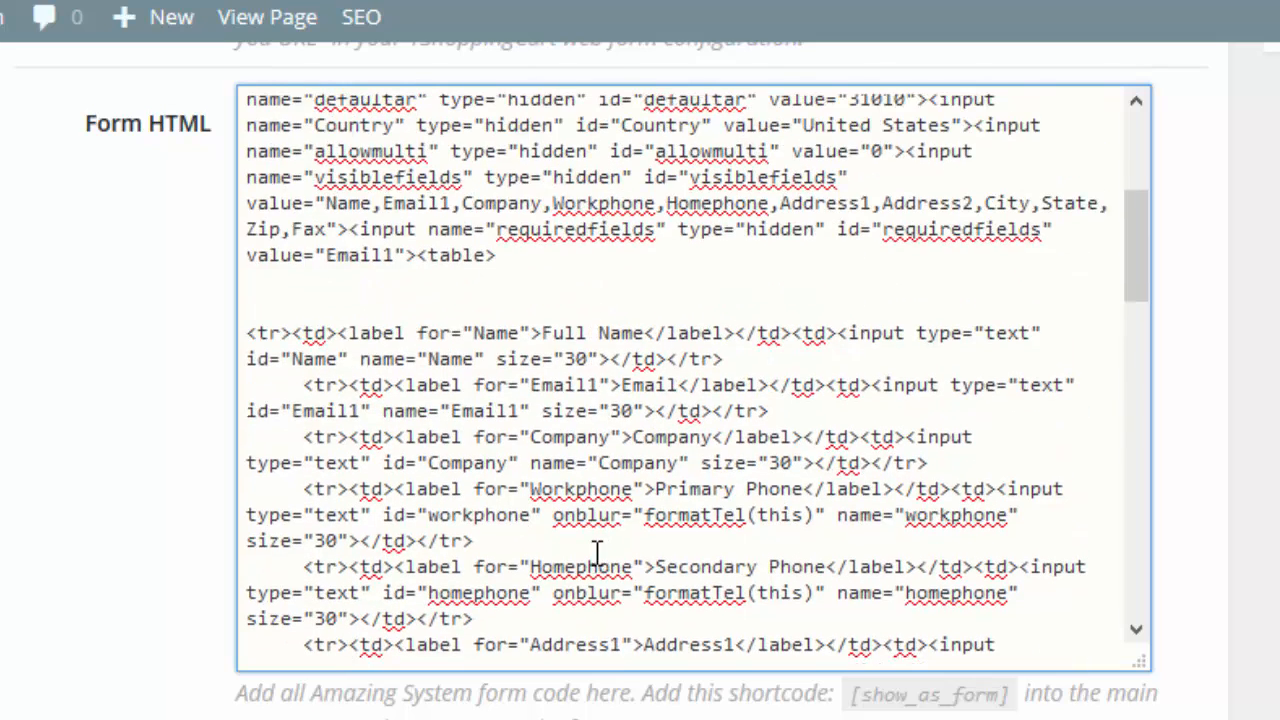
left_click(609, 468)
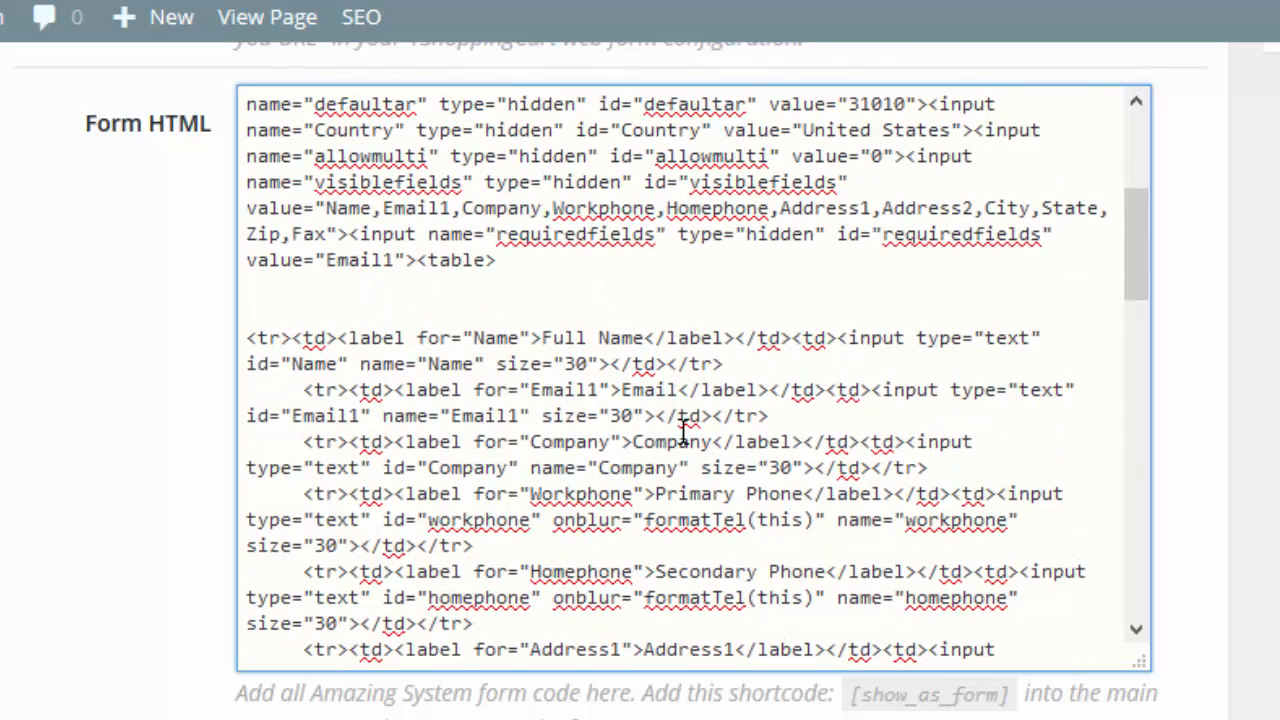
key("BackSpace")
type("c")
key("BackSpace")
type("c")
left_click(542, 390)
key("BackSpace")
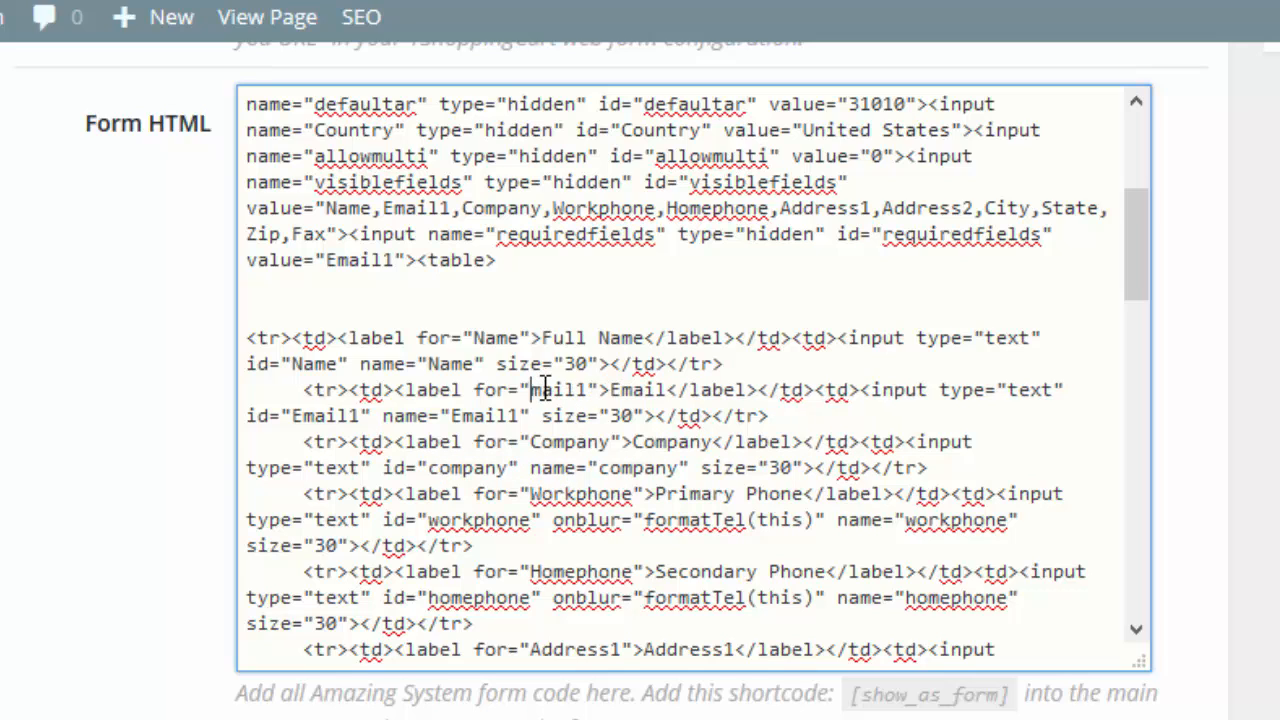
type("e")
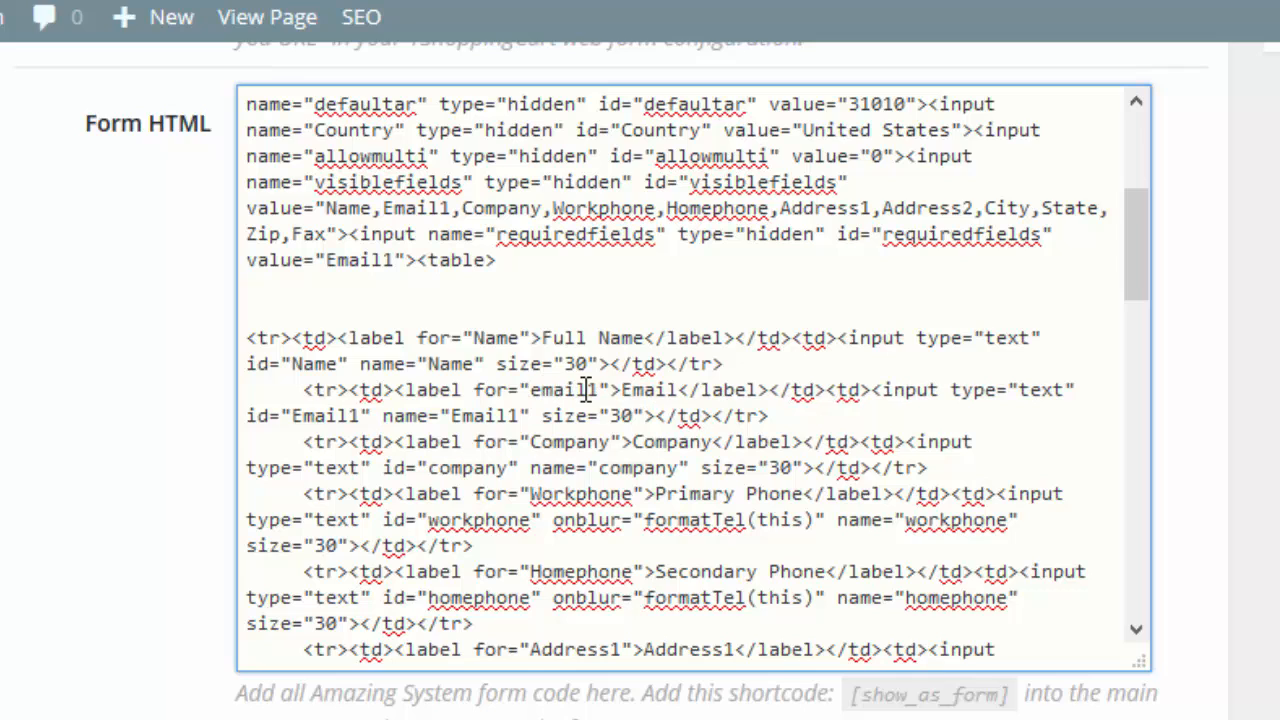
key("BackSpace")
type("E")
Change the Email input's name and id to lowercase email1, leaving the label's for attribute as Email1.
left_click(462, 417)
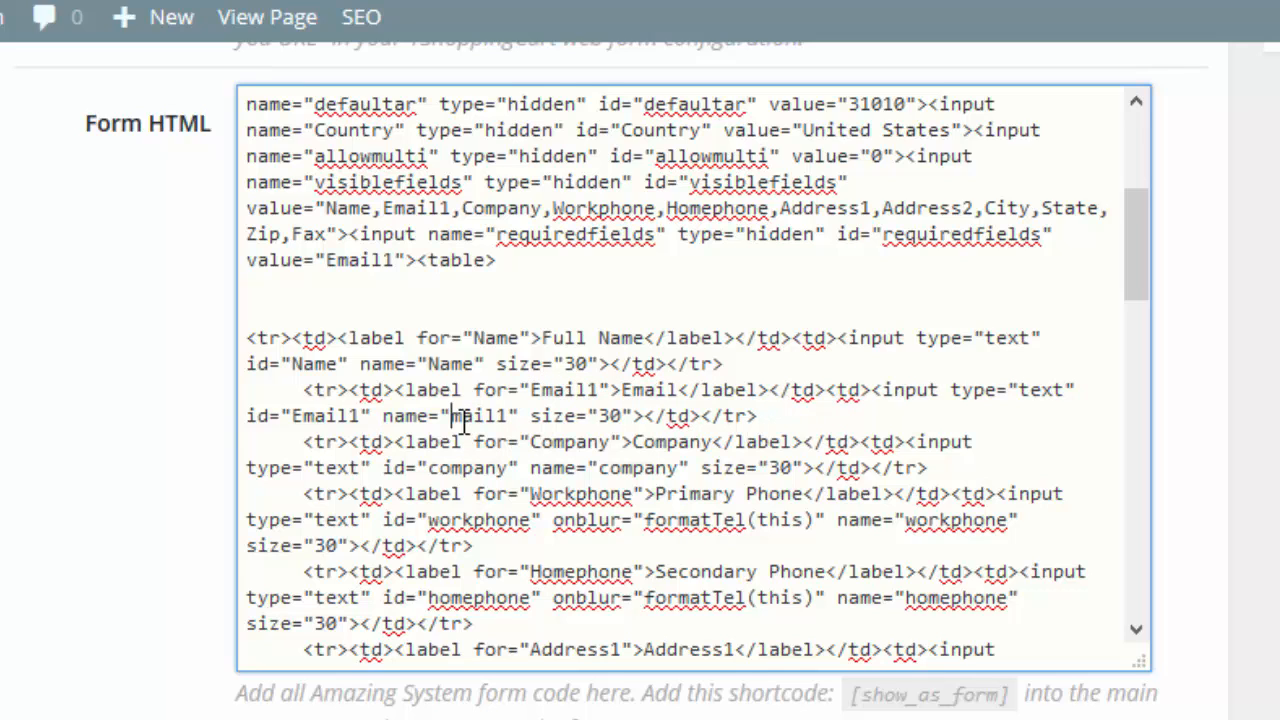
key("Delete")
type("e")
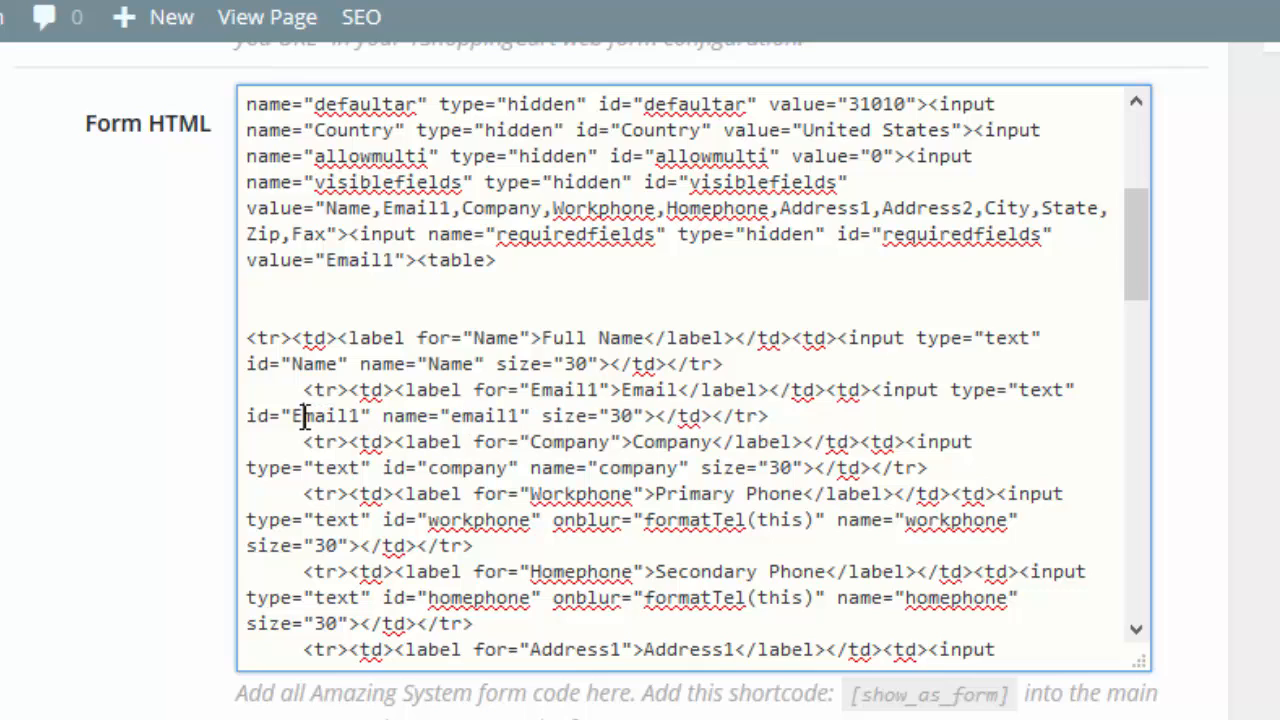
left_click(299, 416)
key("Delete")
type("e")
Add blank lines after the Full Name row and paste a duplicate of that row beneath it.
key("Return")
key("Return")
key("Return")
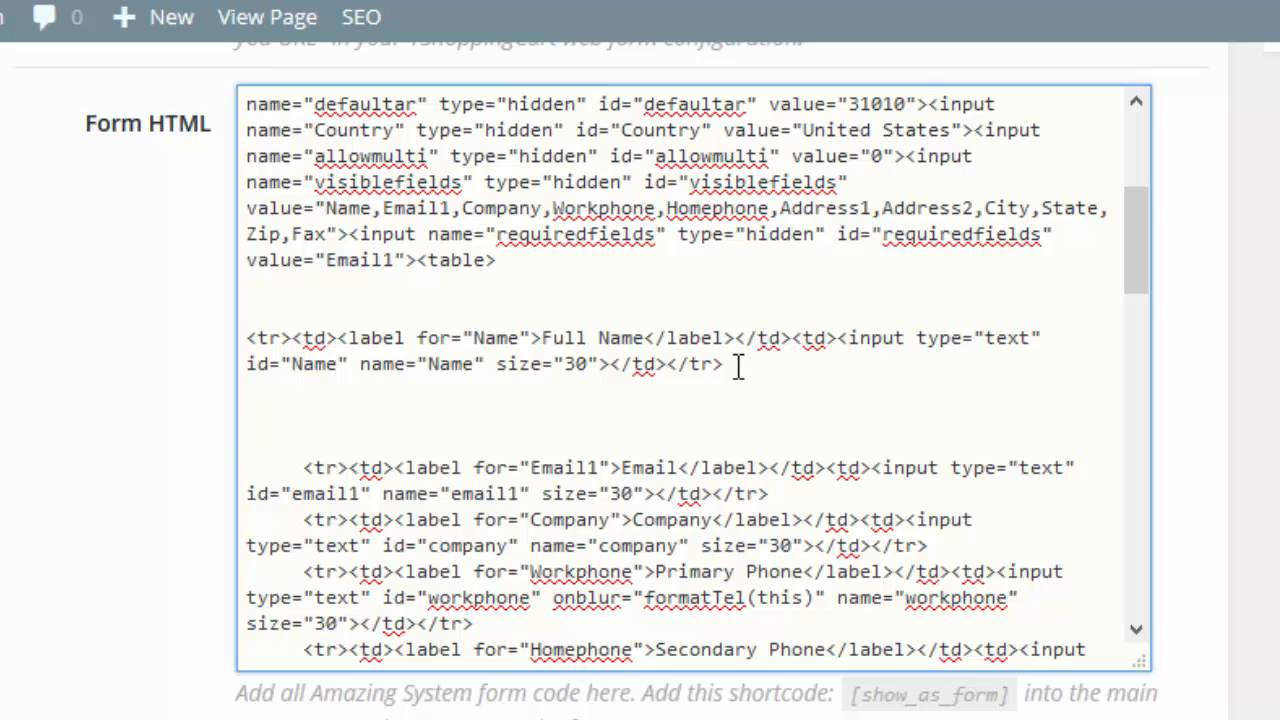
left_click_drag(737, 367, 245, 336)
key("ctrl+c")
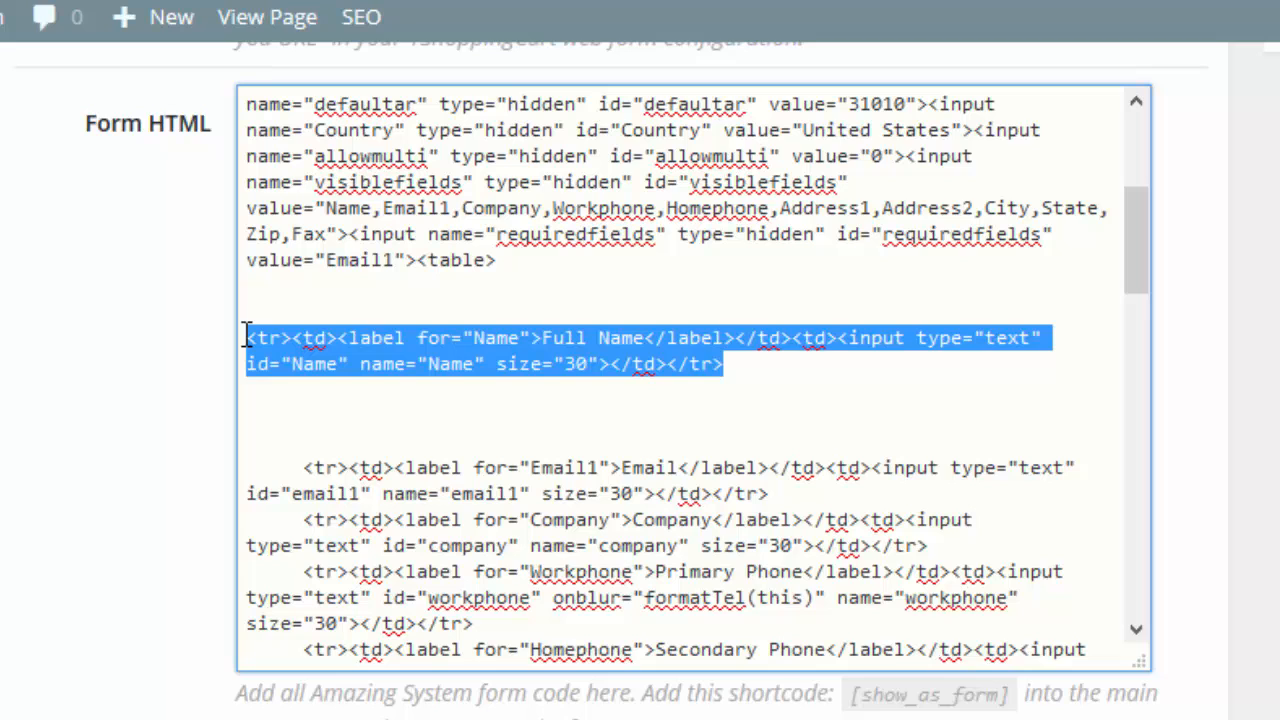
left_click(743, 364)
key("Return")
key("Return")
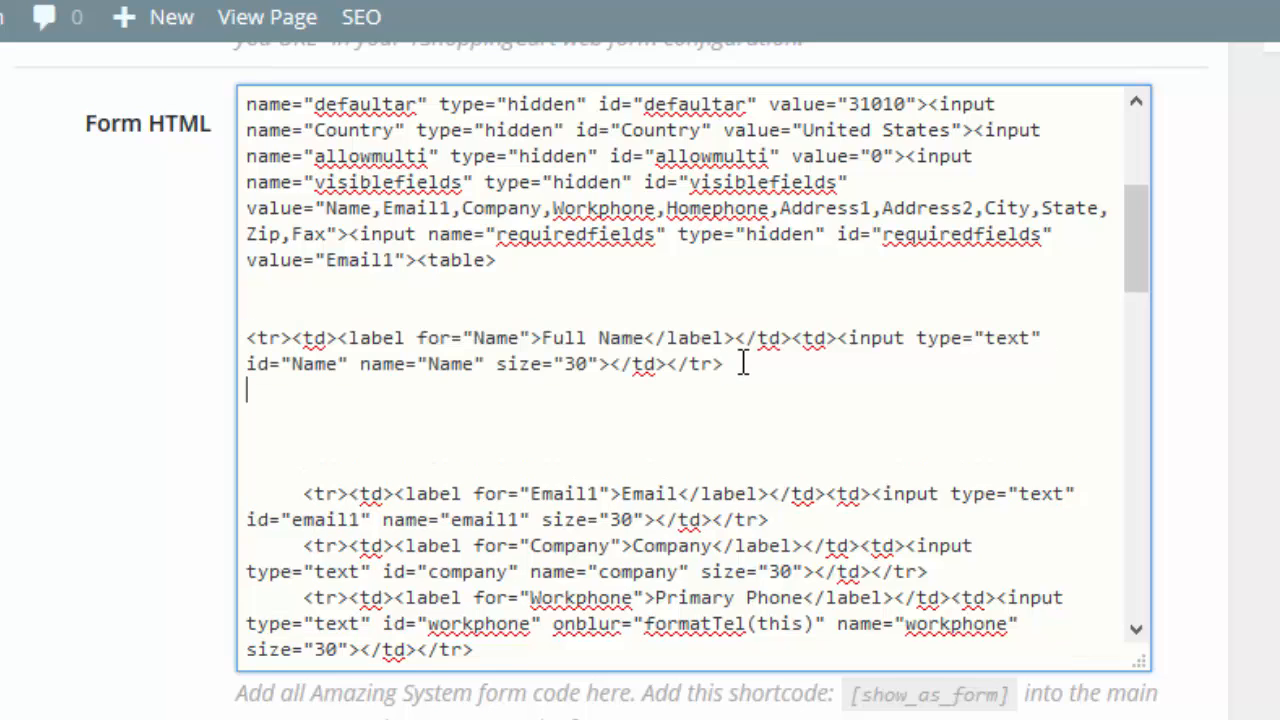
key("ctrl+v")
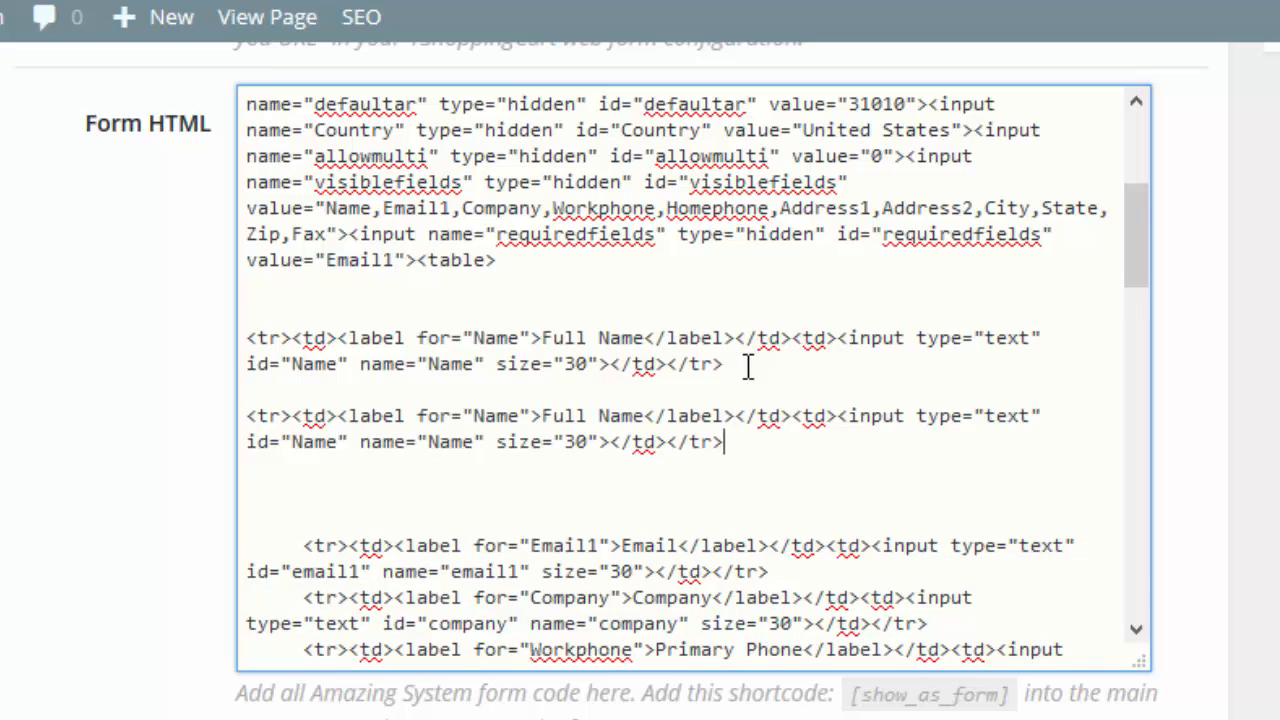
Change the first name row's visible label to First Name and its input id to mc-firstname.
double_click(569, 334)
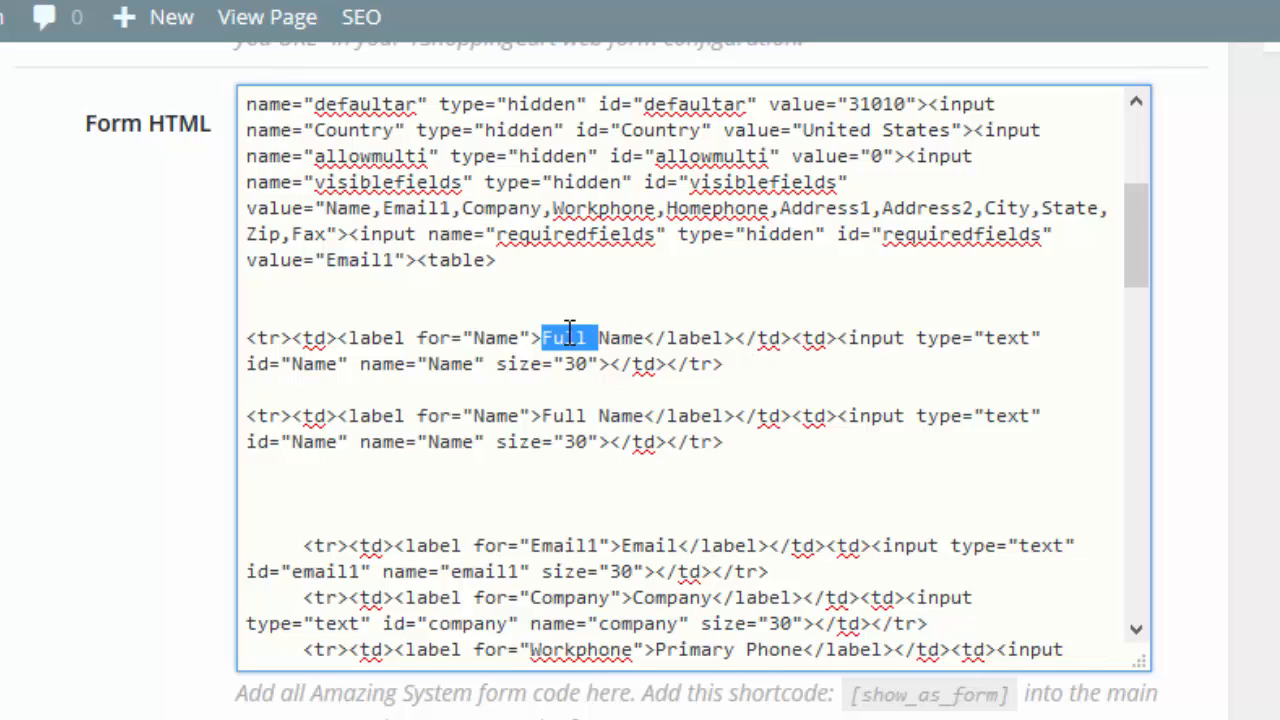
key("BackSpace")
type("First")
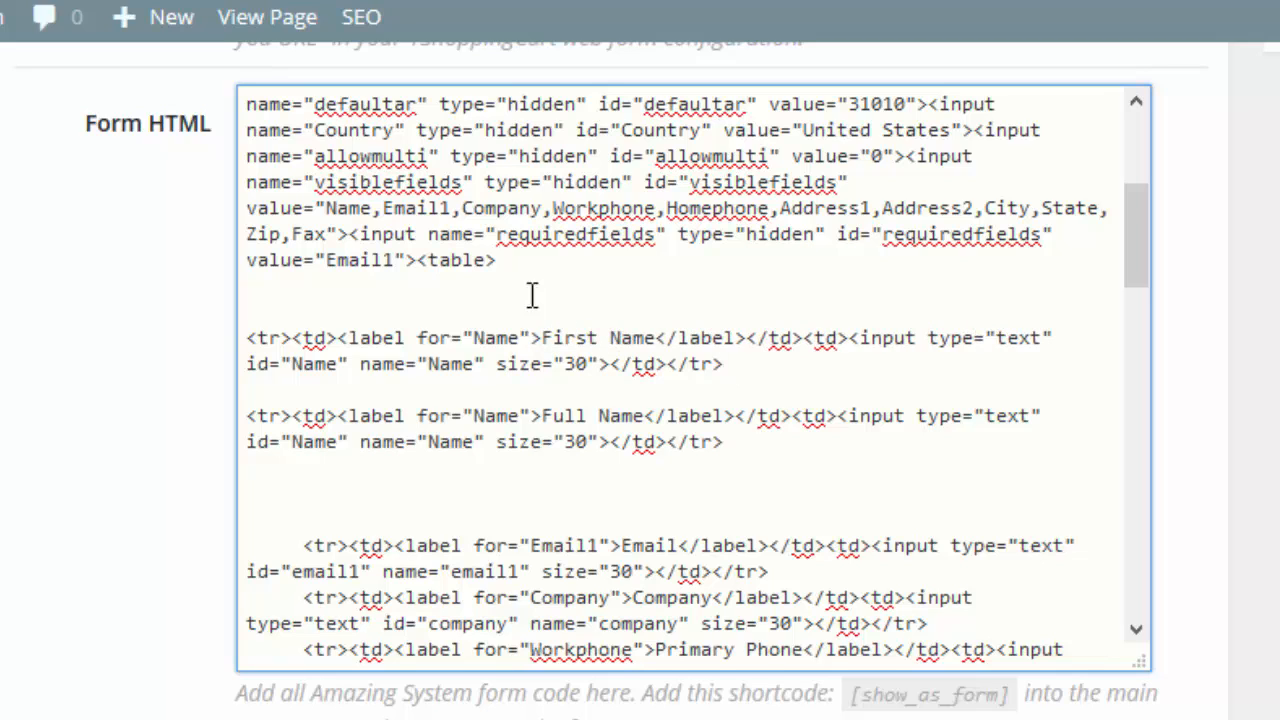
double_click(305, 366)
type("mf-")
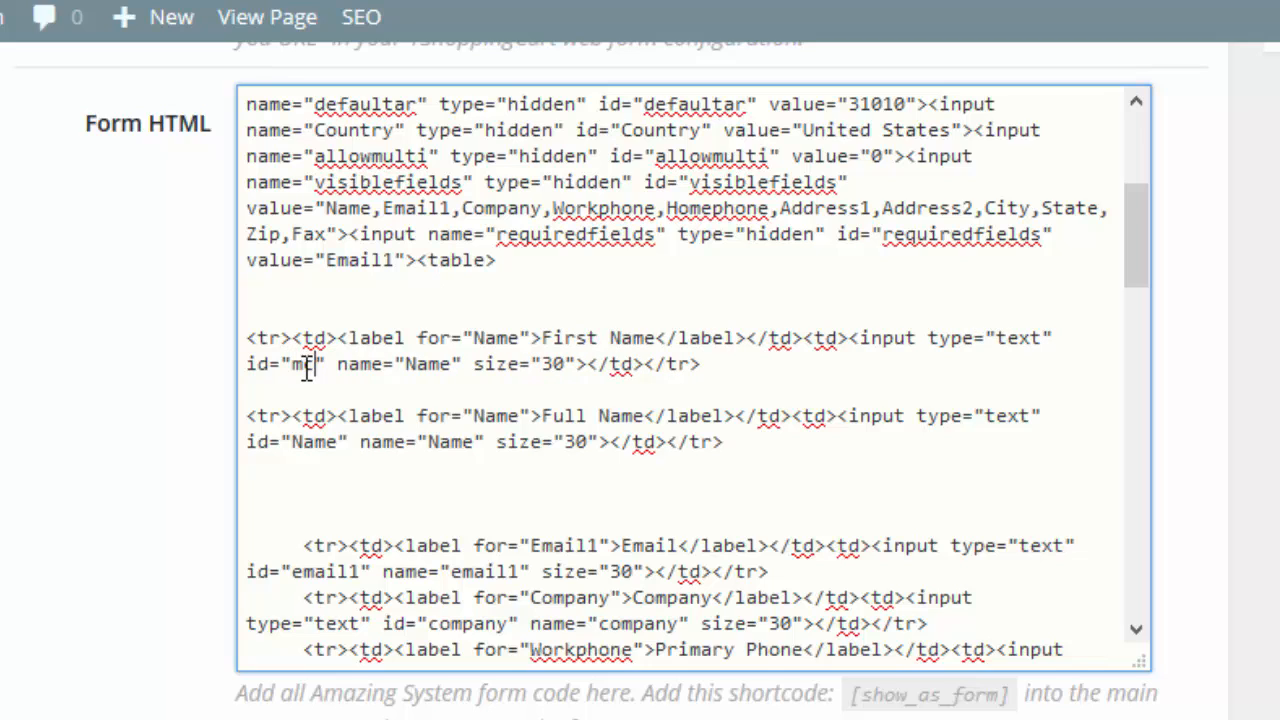
type("fir")
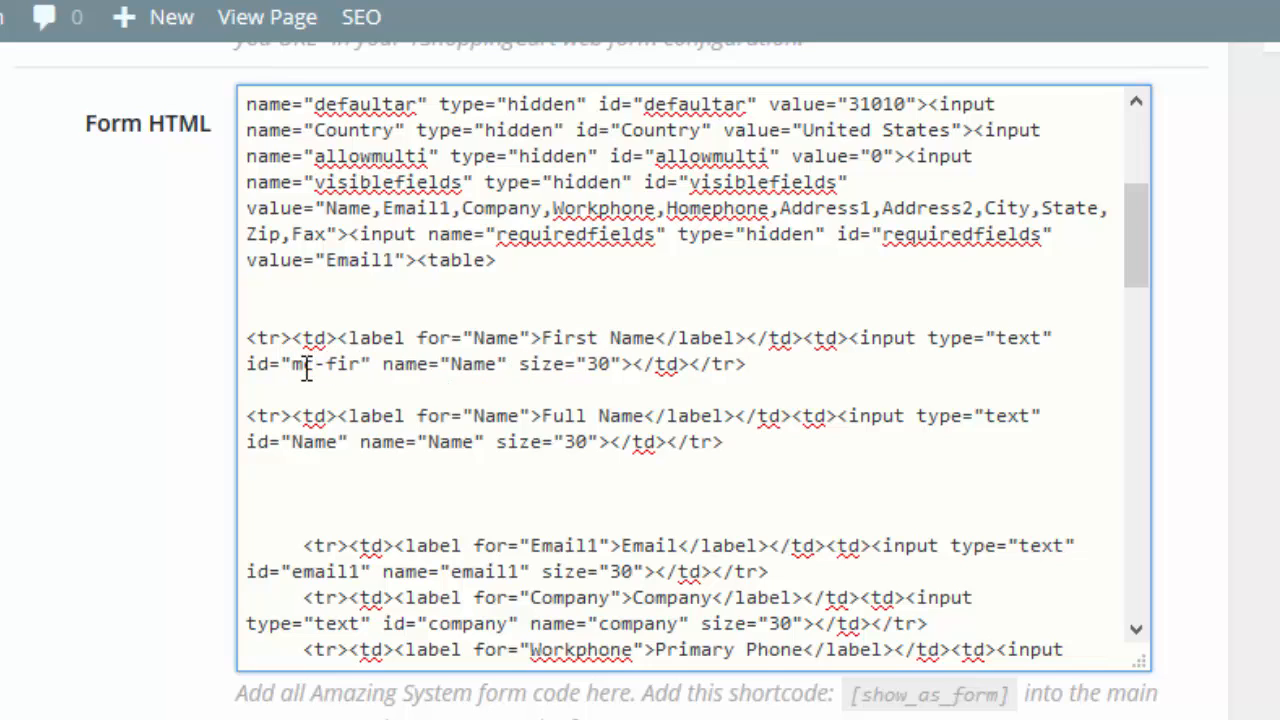
type("stname")
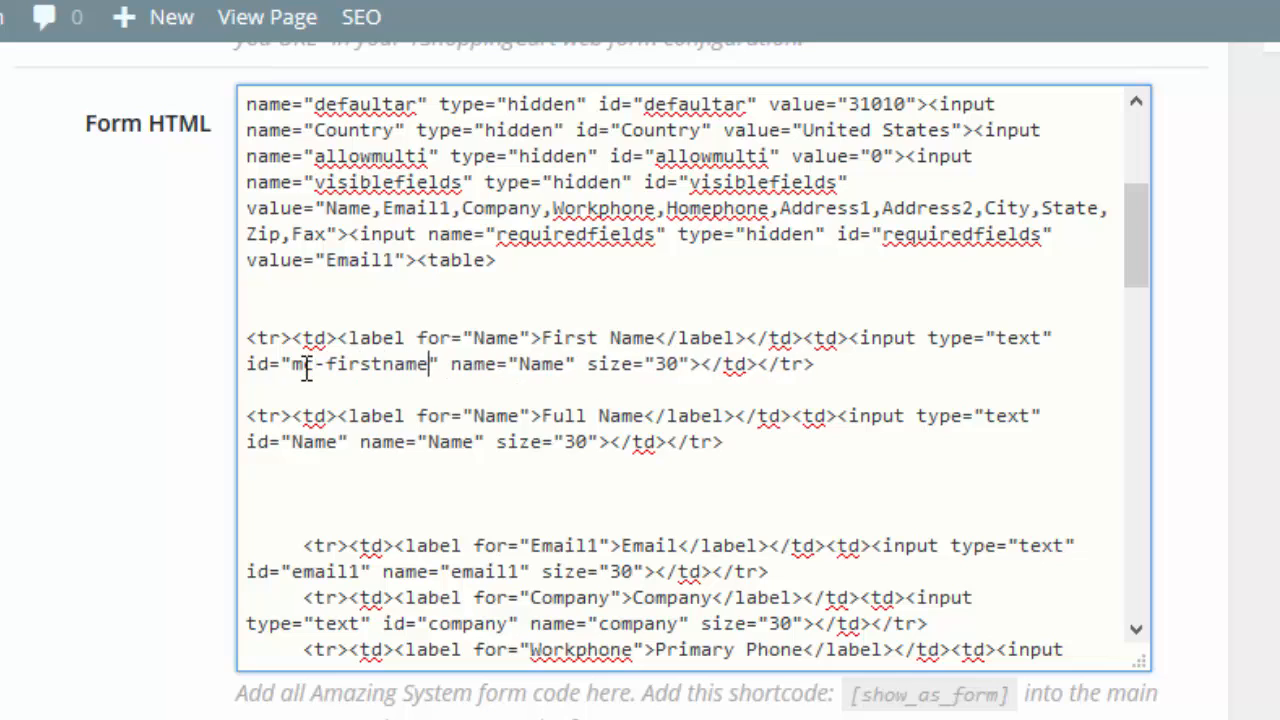
Set the First Name input's name attribute to mc-firstname.
double_click(540, 364)
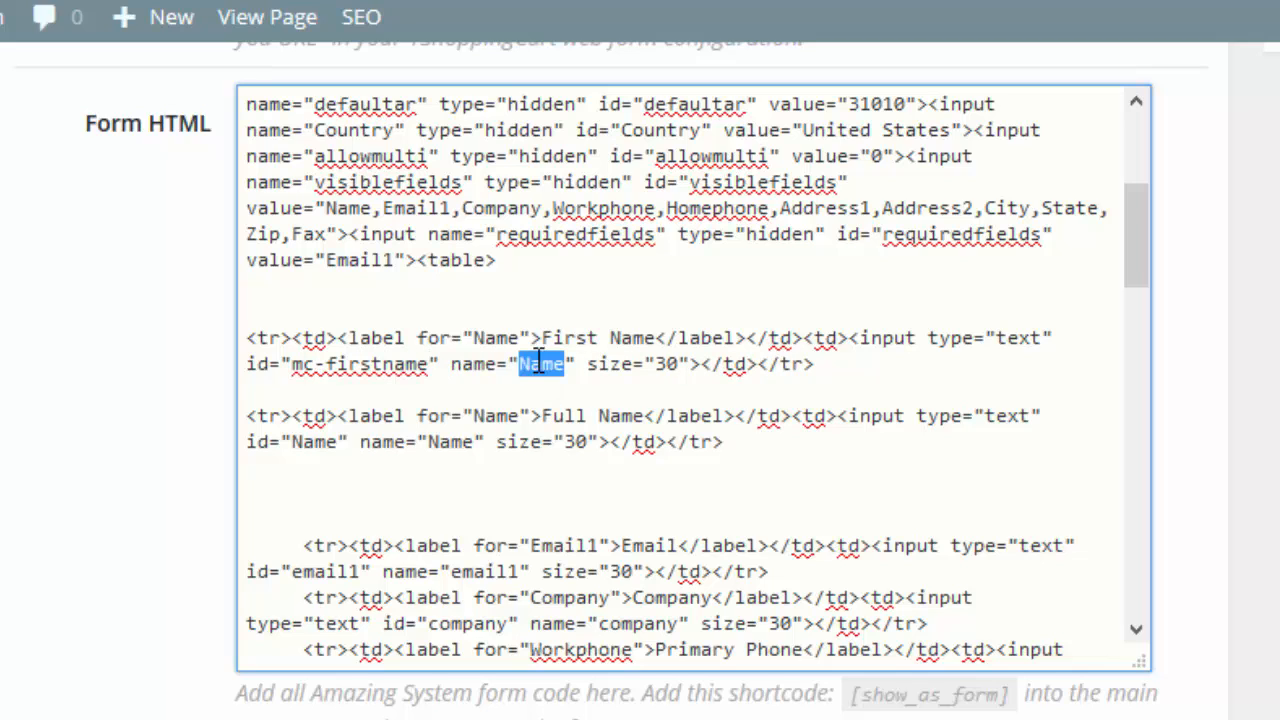
type("mc-fristn")
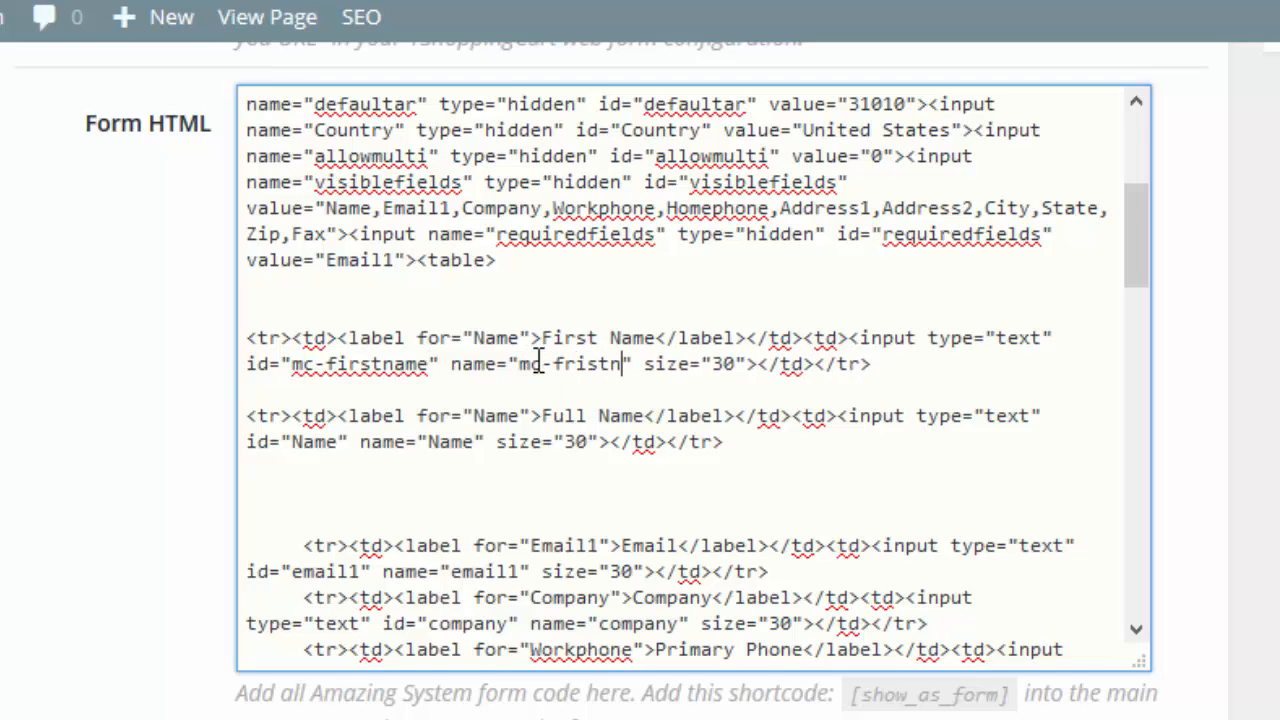
key("BackSpace")
key("BackSpace")
key("BackSpace")
key("BackSpace")
key("BackSpace")
type("irstname")
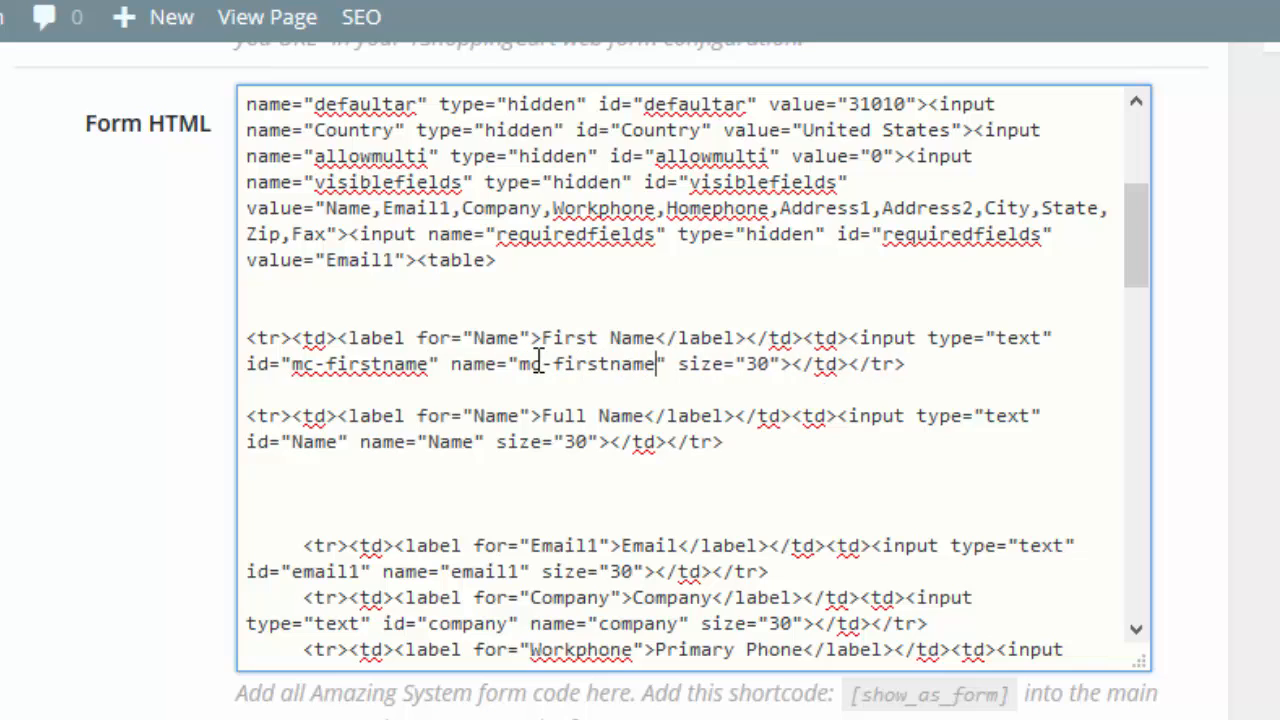
Change the second name row's visible label to Last Name and set the label for attributes to Last Name and First Name in their respective rows.
double_click(579, 415)
type("Last")
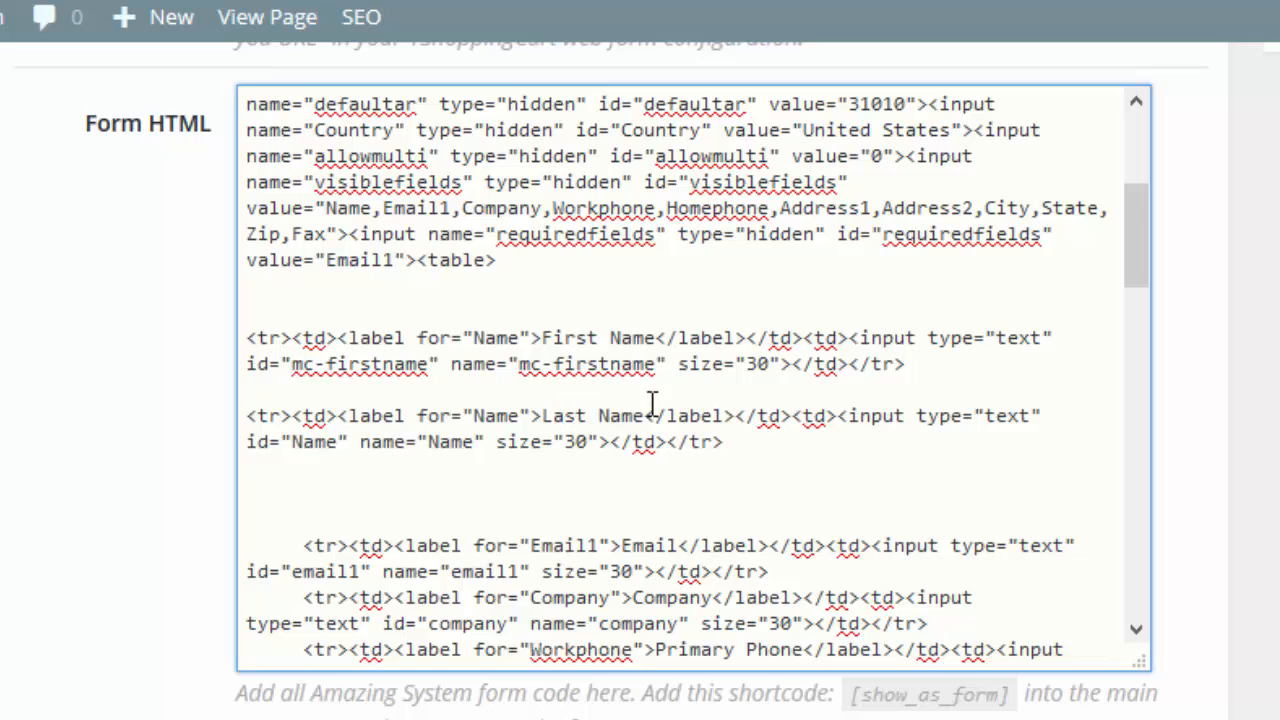
left_click(475, 416)
type("Last")
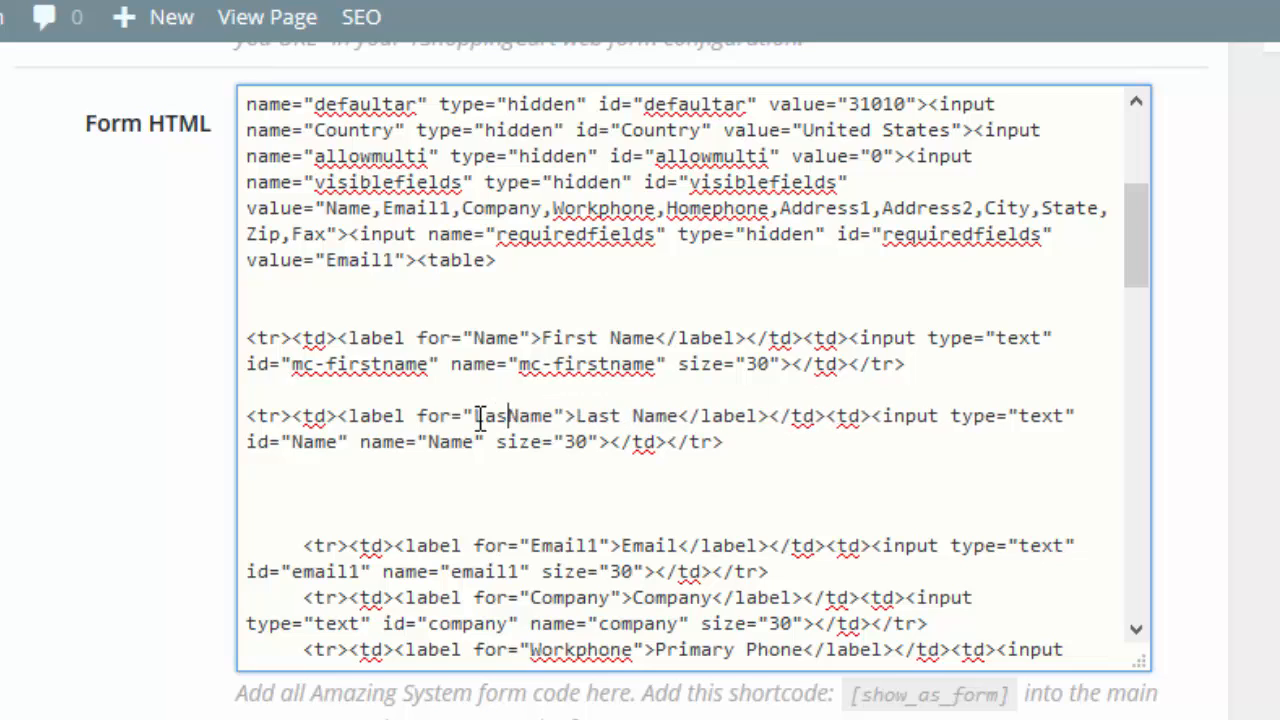
left_click(476, 337)
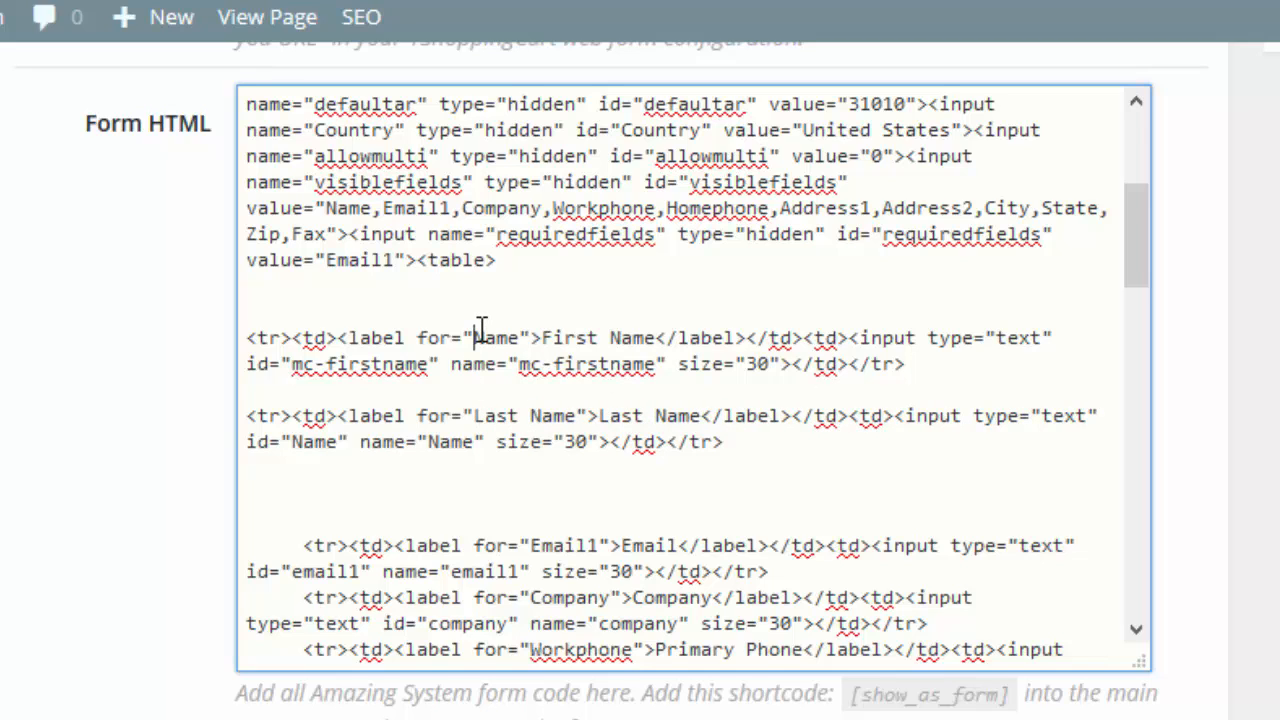
type("First")
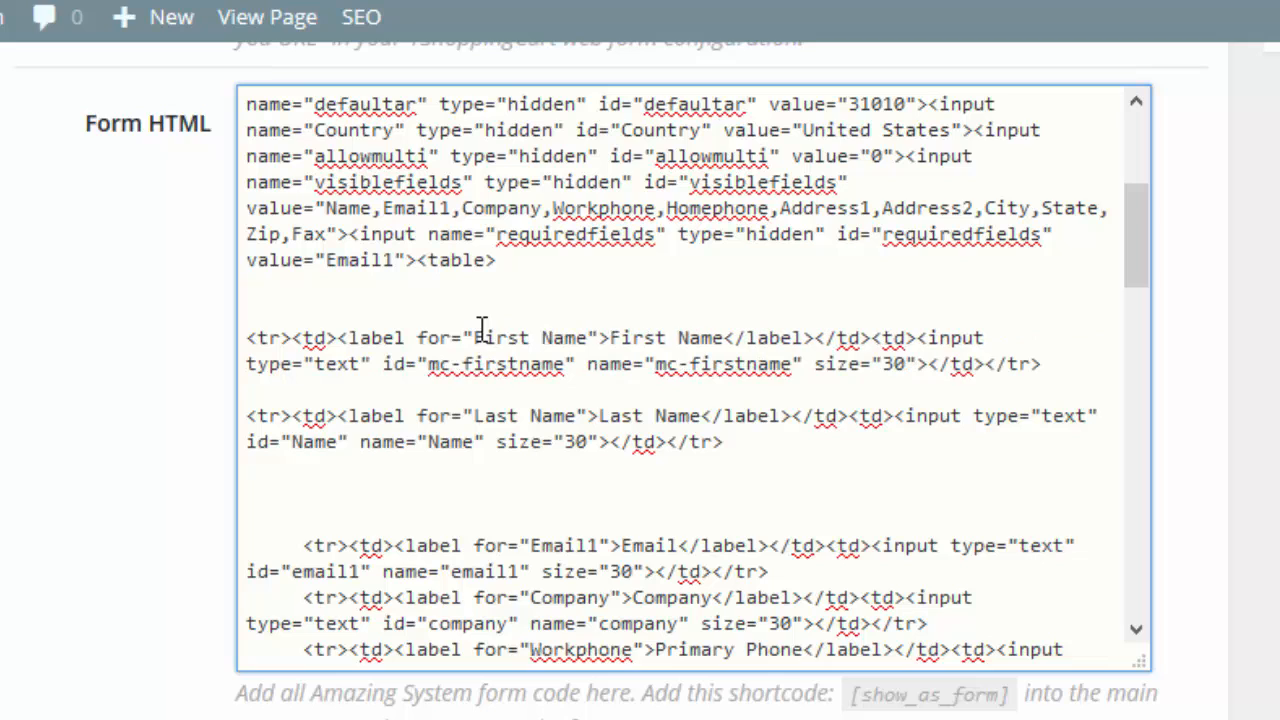
Set the Last Name input's id and name attributes to mc-lastname.
left_click(304, 440)
key("BackSpace")
type("mc-")
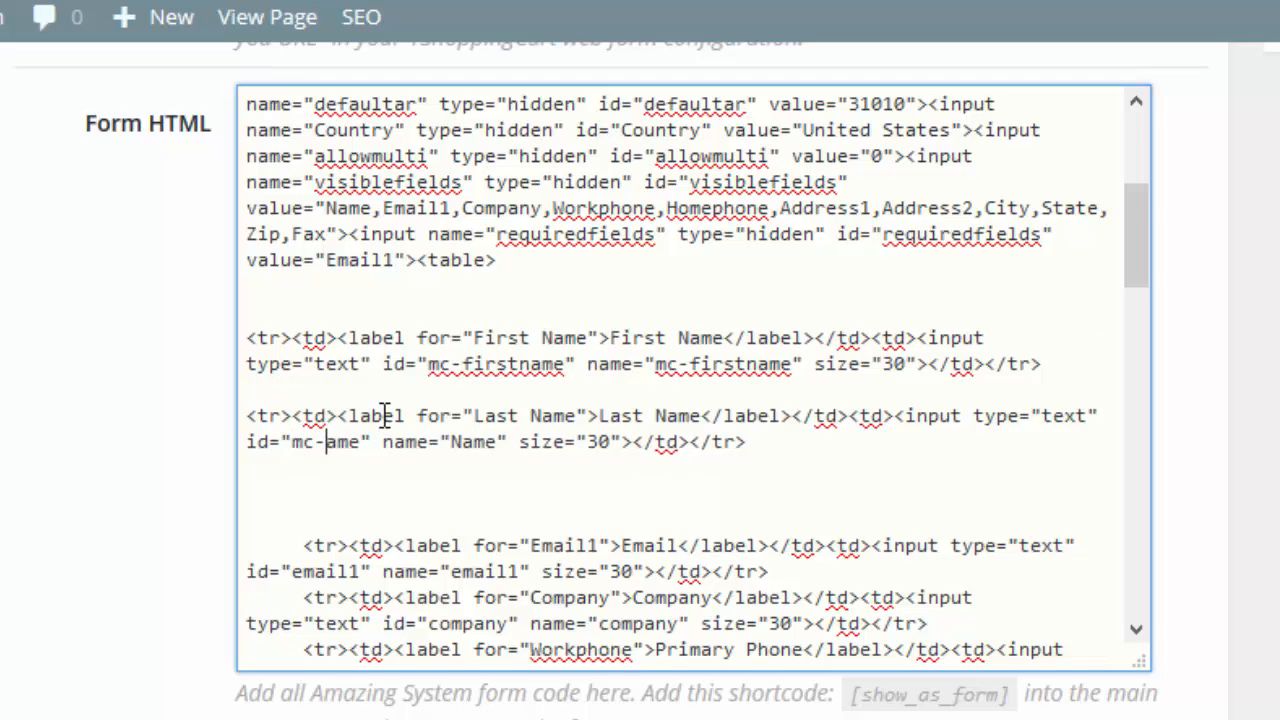
type("lastn")
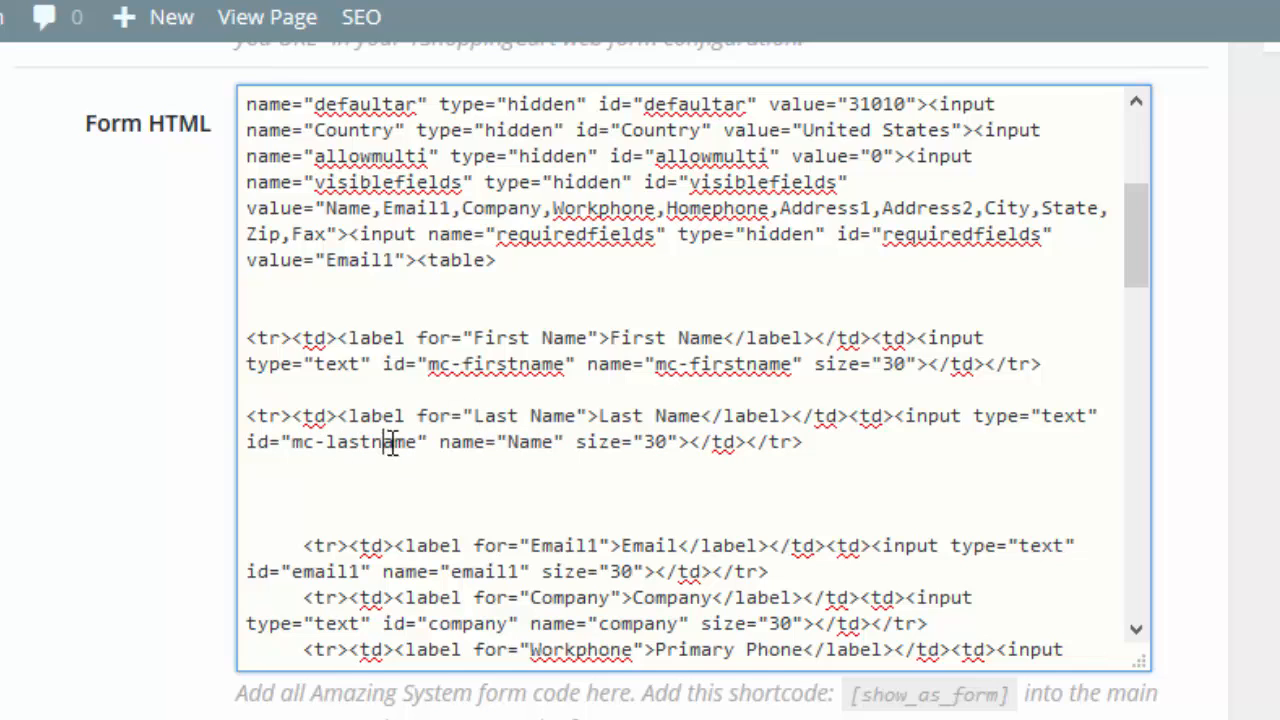
left_click_drag(420, 443, 296, 445)
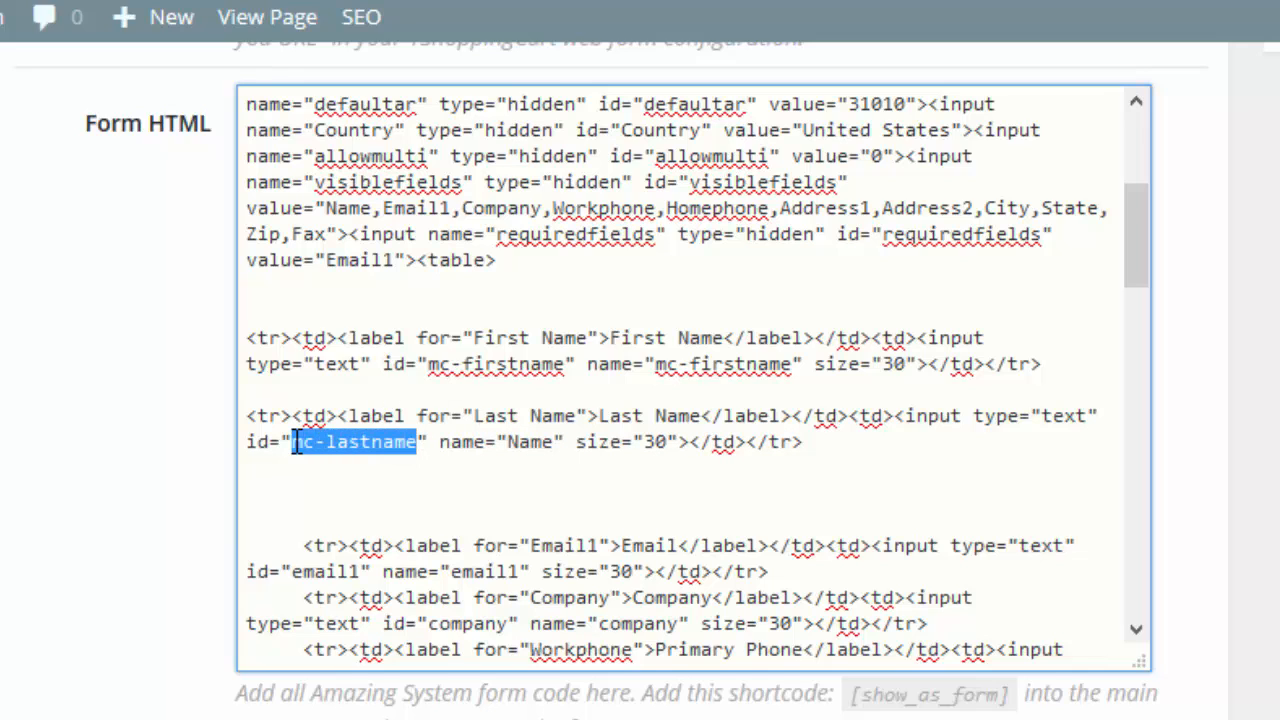
key("ctrl+c")
double_click(535, 442)
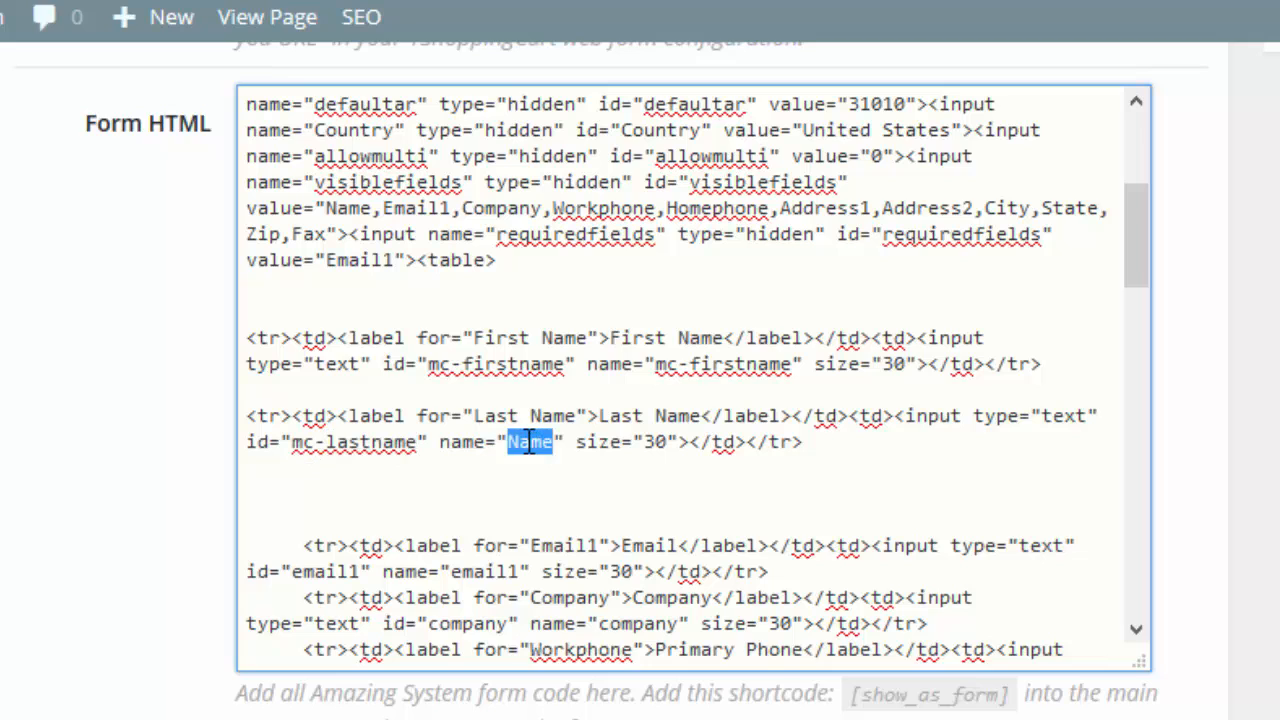
key("ctrl+v")
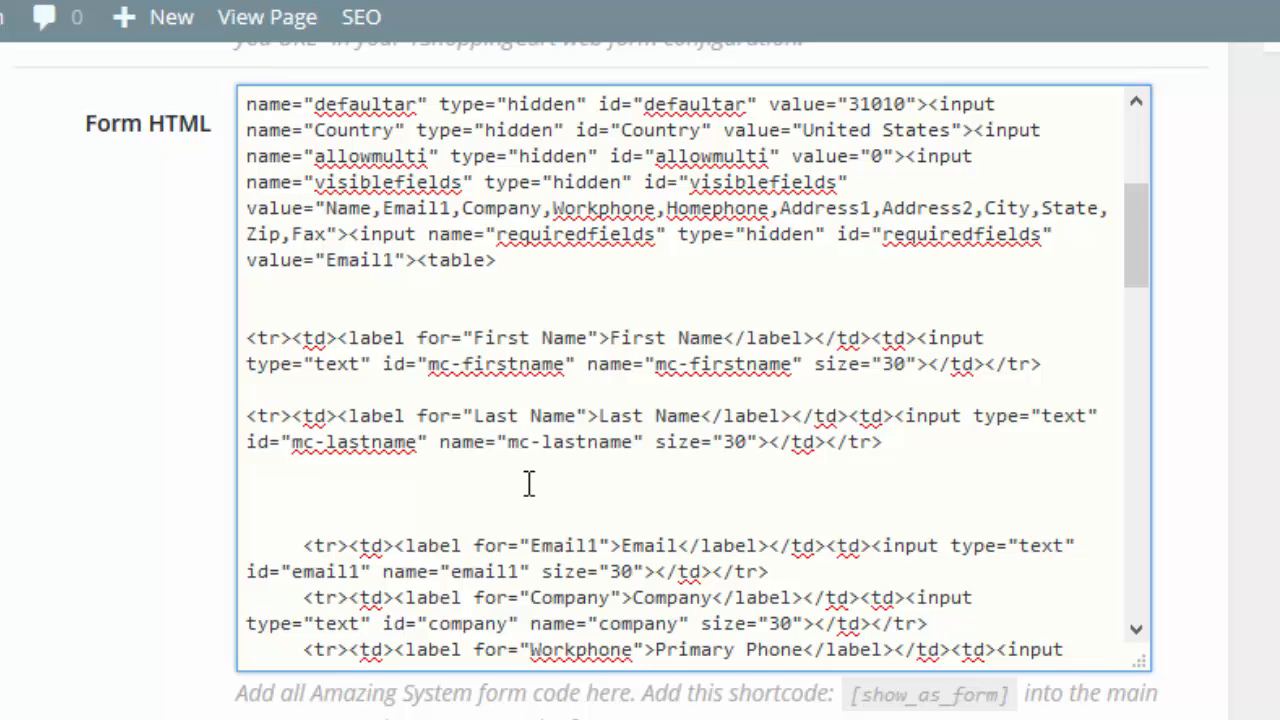
Remove the extra blank lines between the Last Name and Email rows and update the page.
key("Delete")
key("Delete")
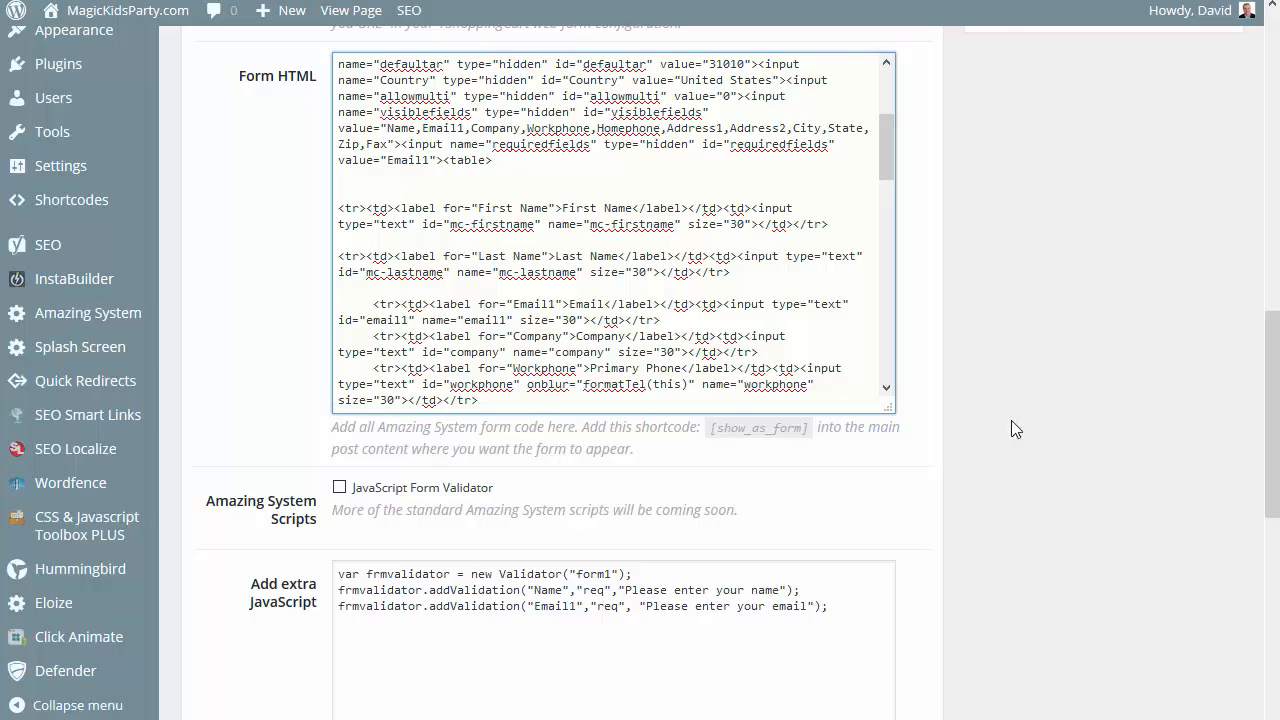
scroll(1011, 420, "up", 10)
left_click(1199, 541)
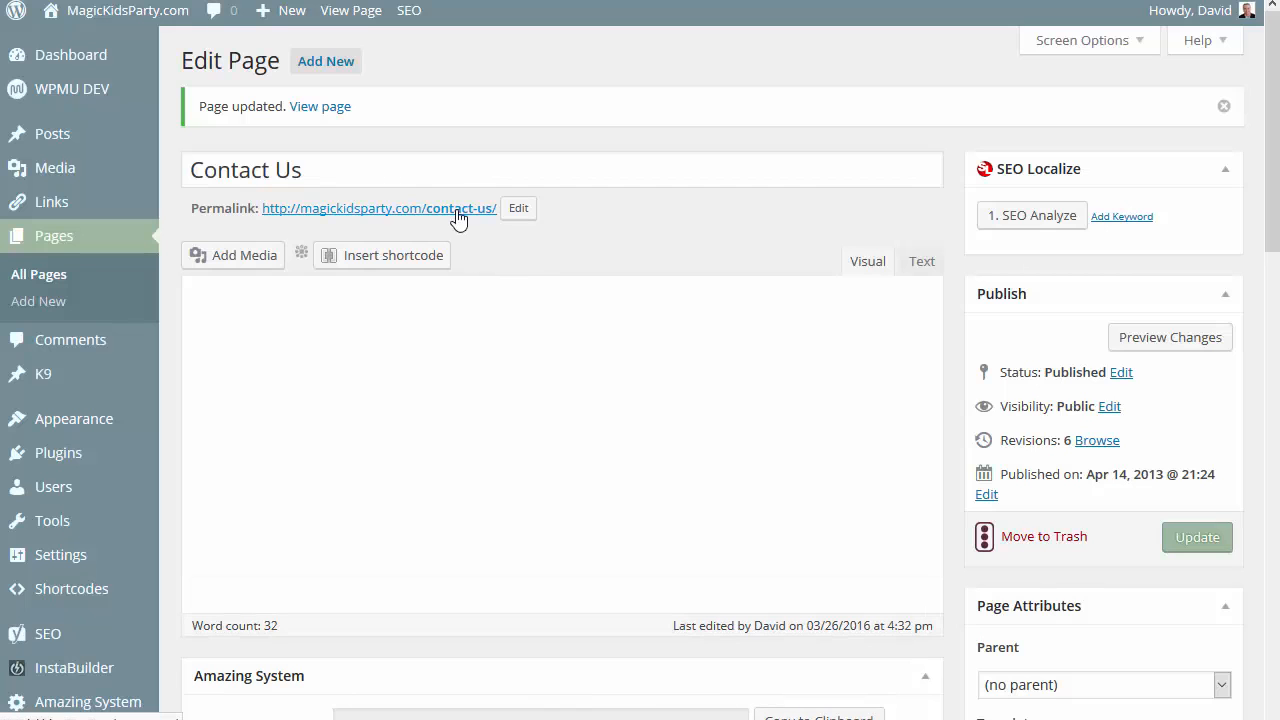
Open the published Contact Us page, dismiss its alert, and examine the form from the First Name field down to the Submit button.
left_click(457, 218)
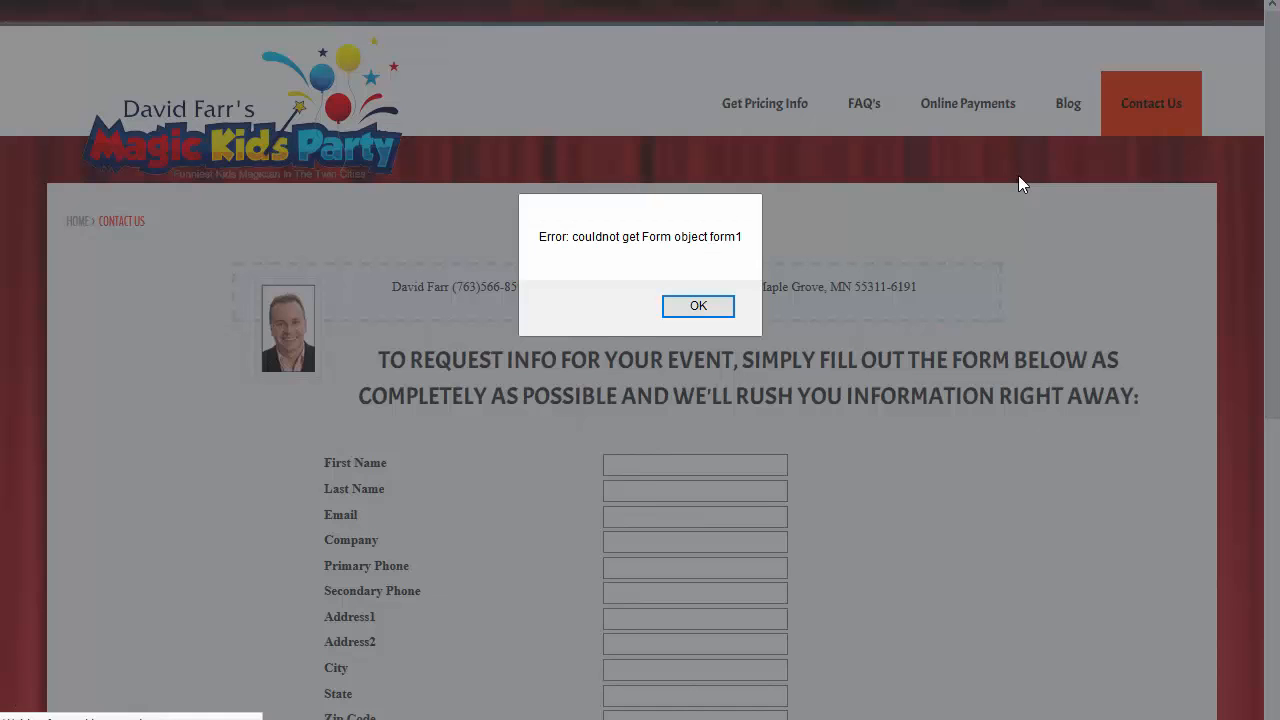
left_click(703, 310)
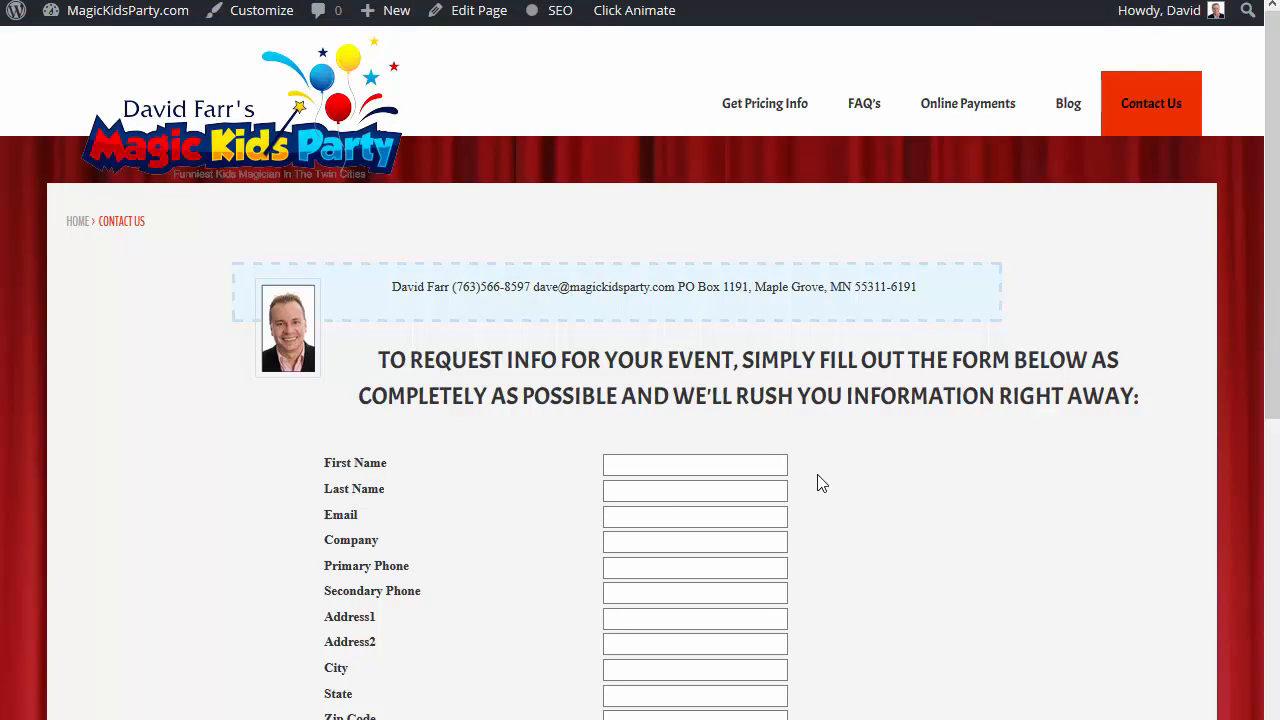
scroll(820, 483, "down", 3)
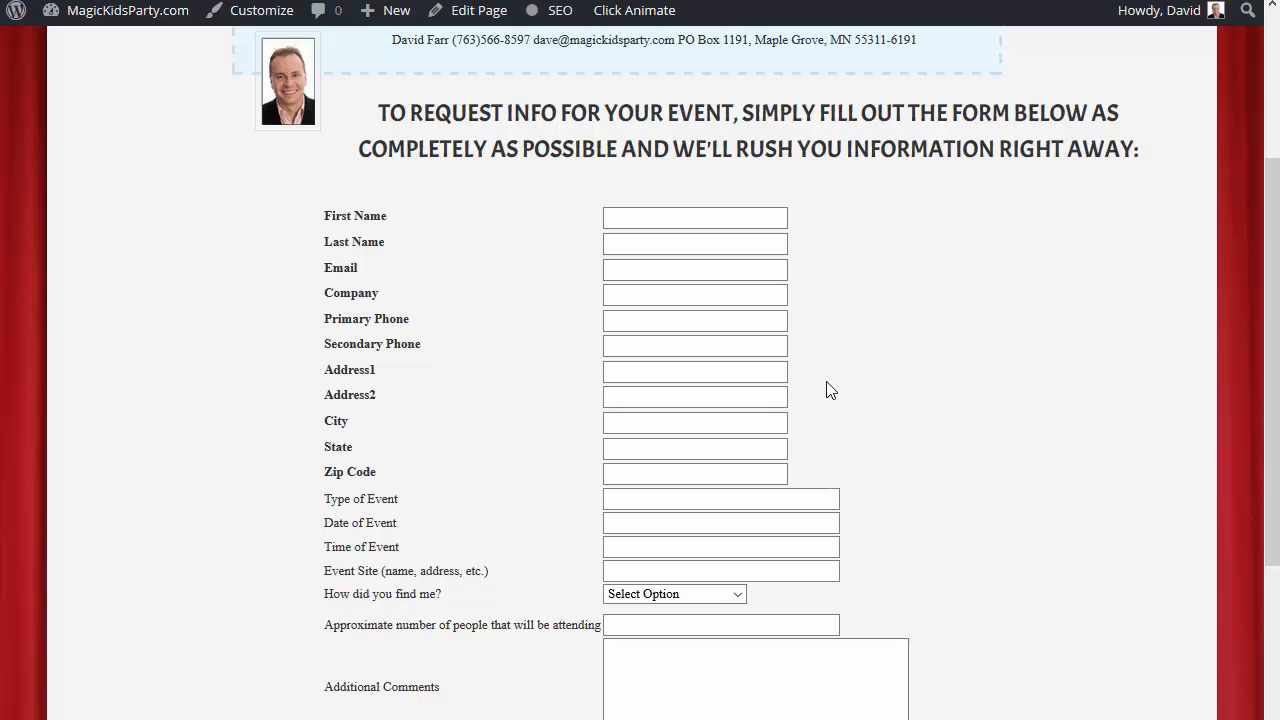
scroll(830, 390, "down", 2)
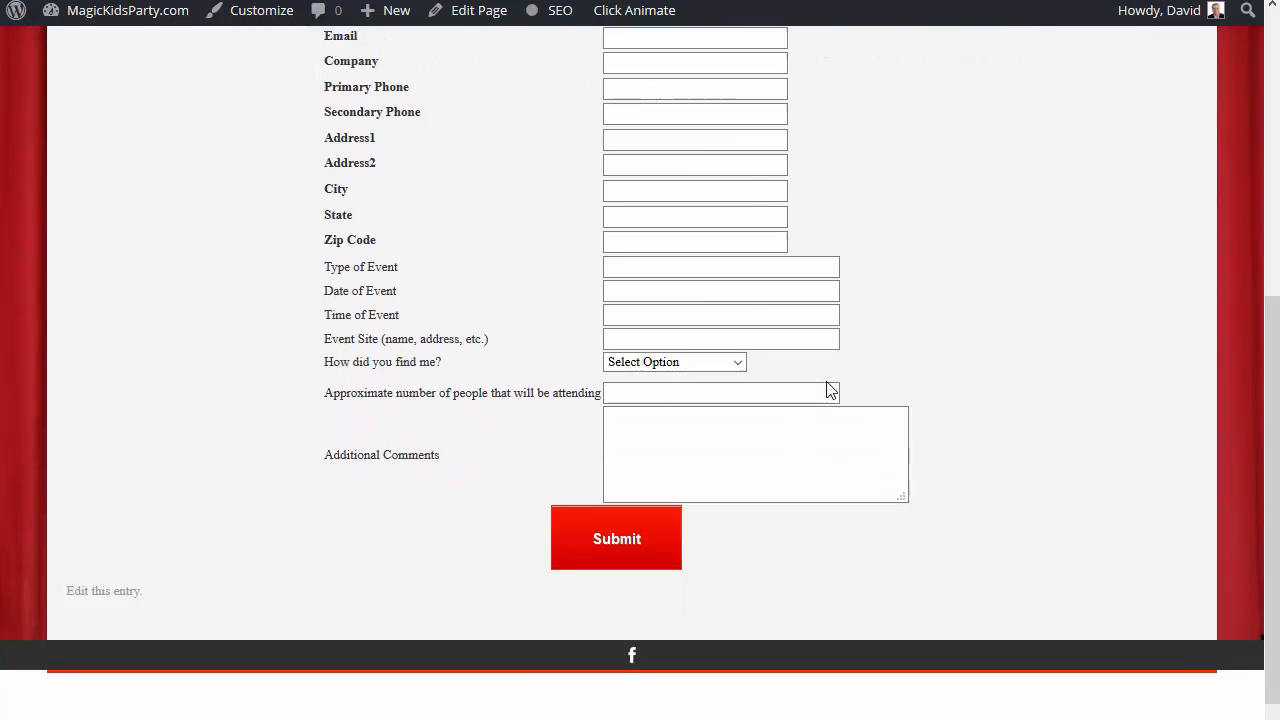
scroll(831, 394, "up", 5)
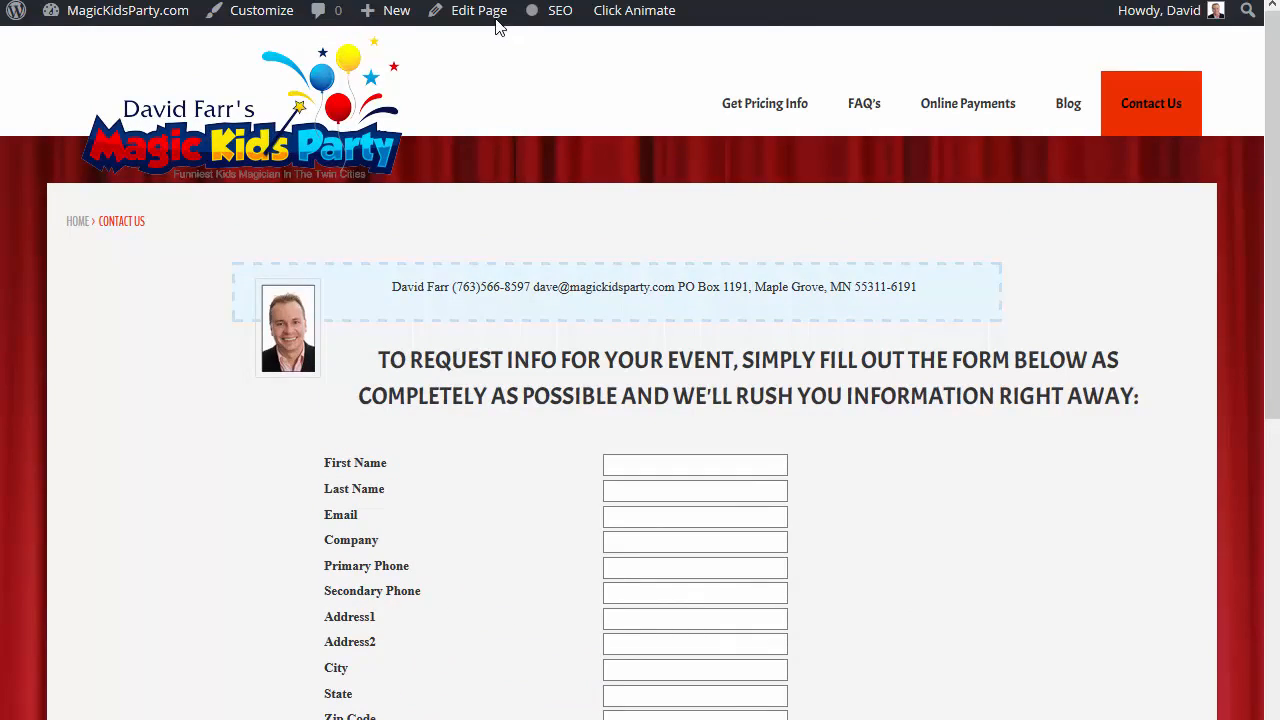
Reopen the Contact Us page for editing and duplicate the Name validation line in the extra JavaScript directly beneath the original.
left_click(485, 17)
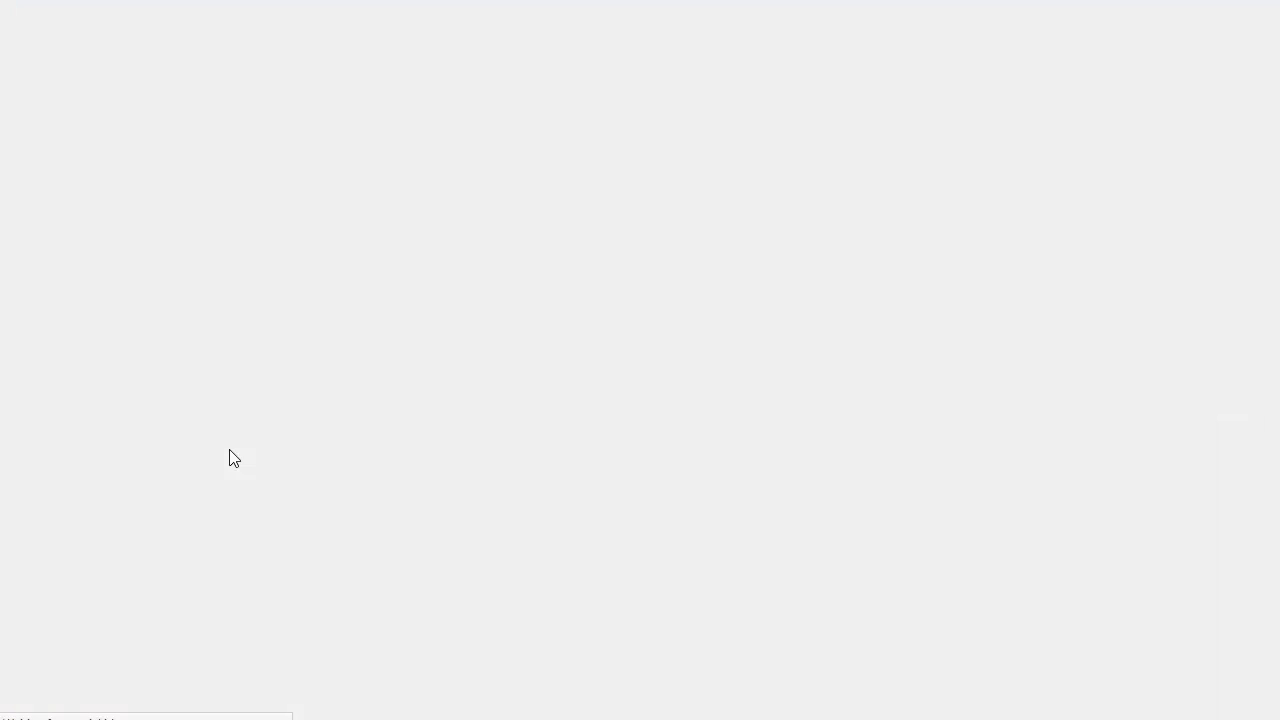
scroll(186, 506, "down", 8)
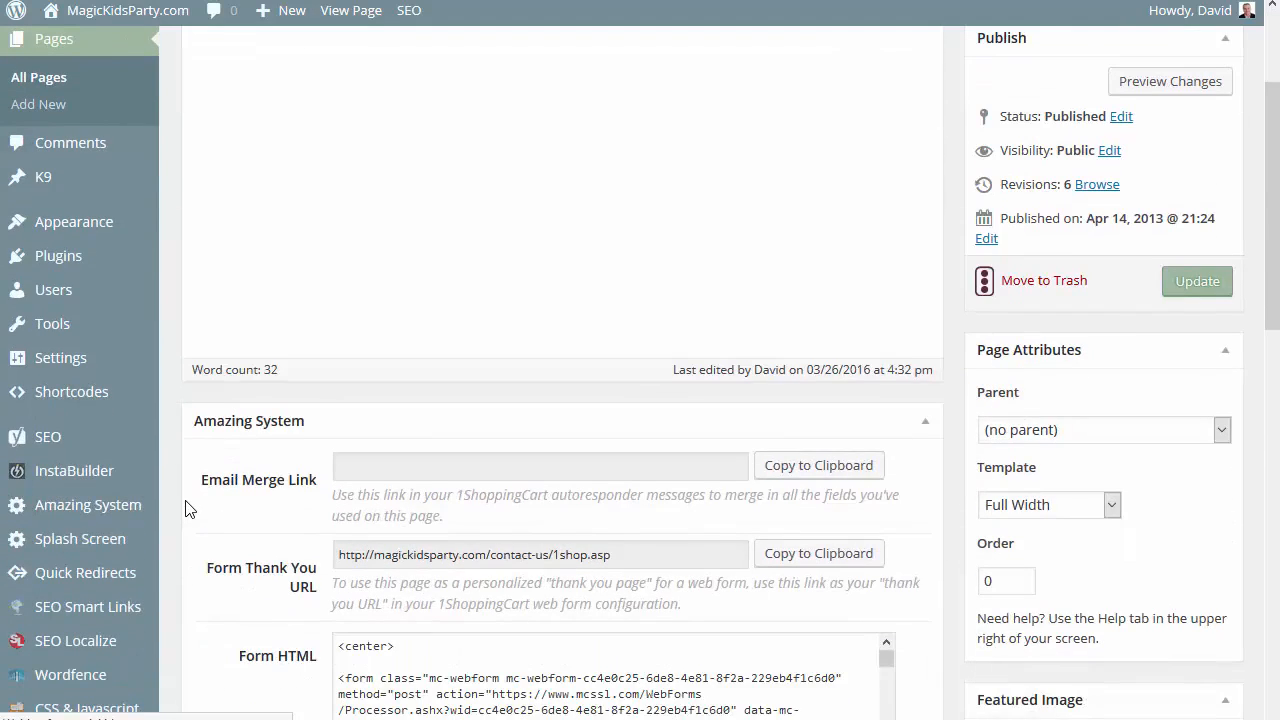
scroll(186, 503, "down", 1)
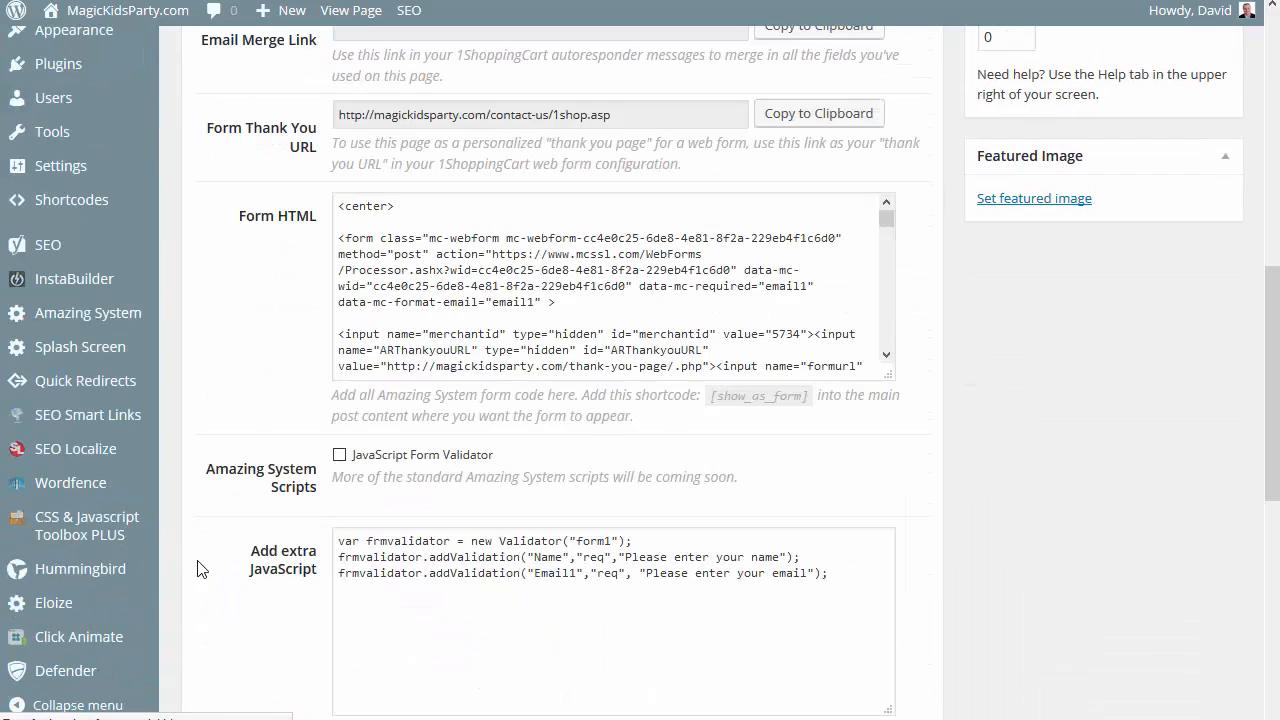
scroll(265, 450, "down", 2)
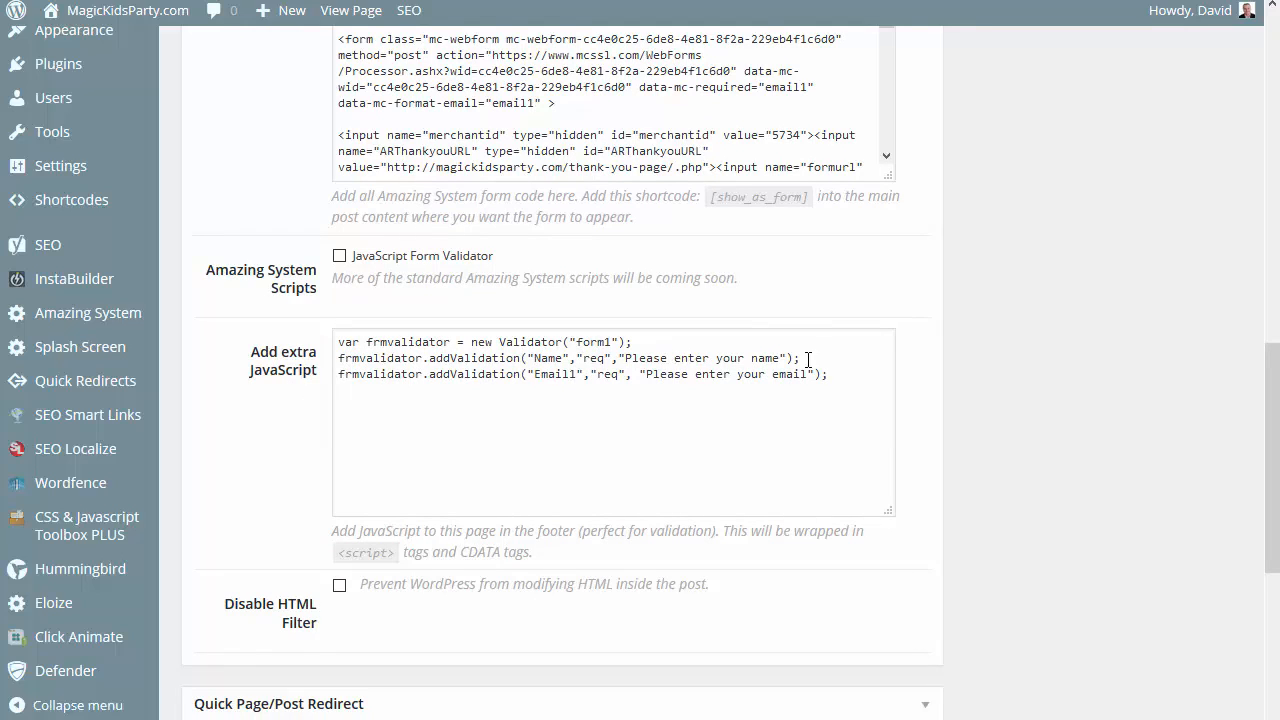
left_click_drag(808, 359, 773, 358)
left_click_drag(538, 366, 548, 360)
double_click(548, 358)
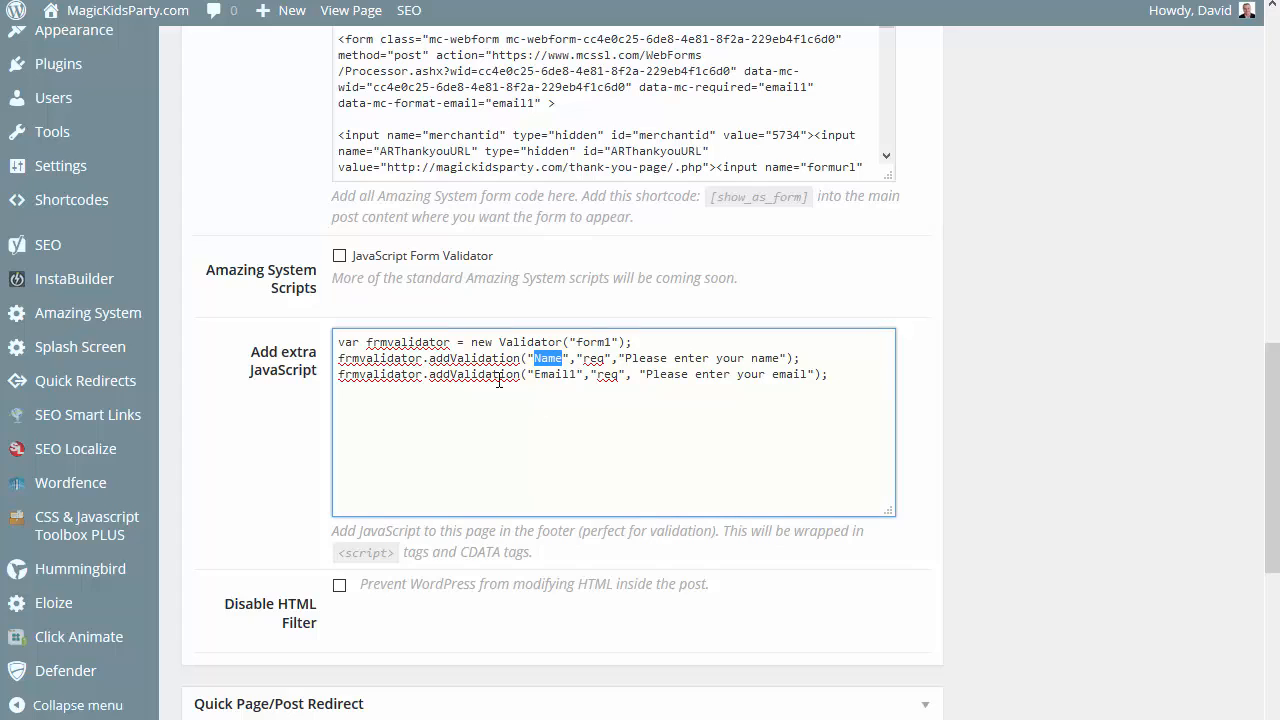
left_click_drag(810, 358, 503, 360)
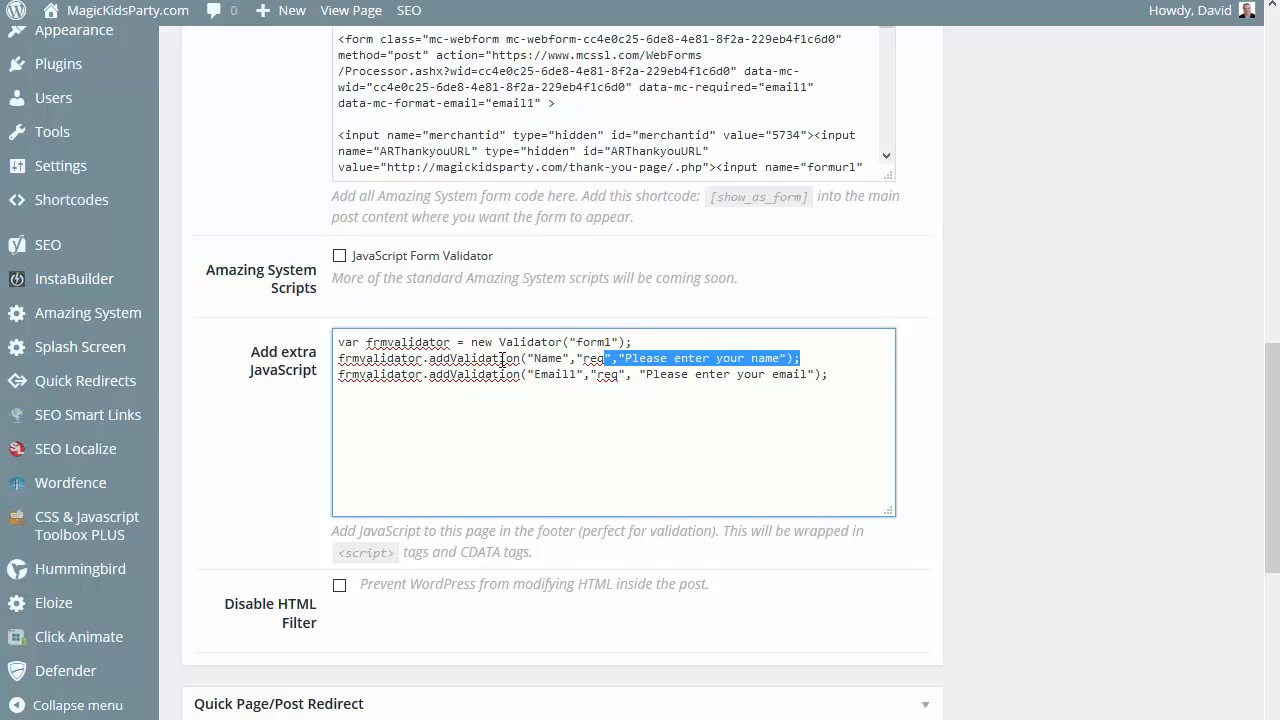
left_click_drag(372, 357, 337, 357)
key("ctrl+c")
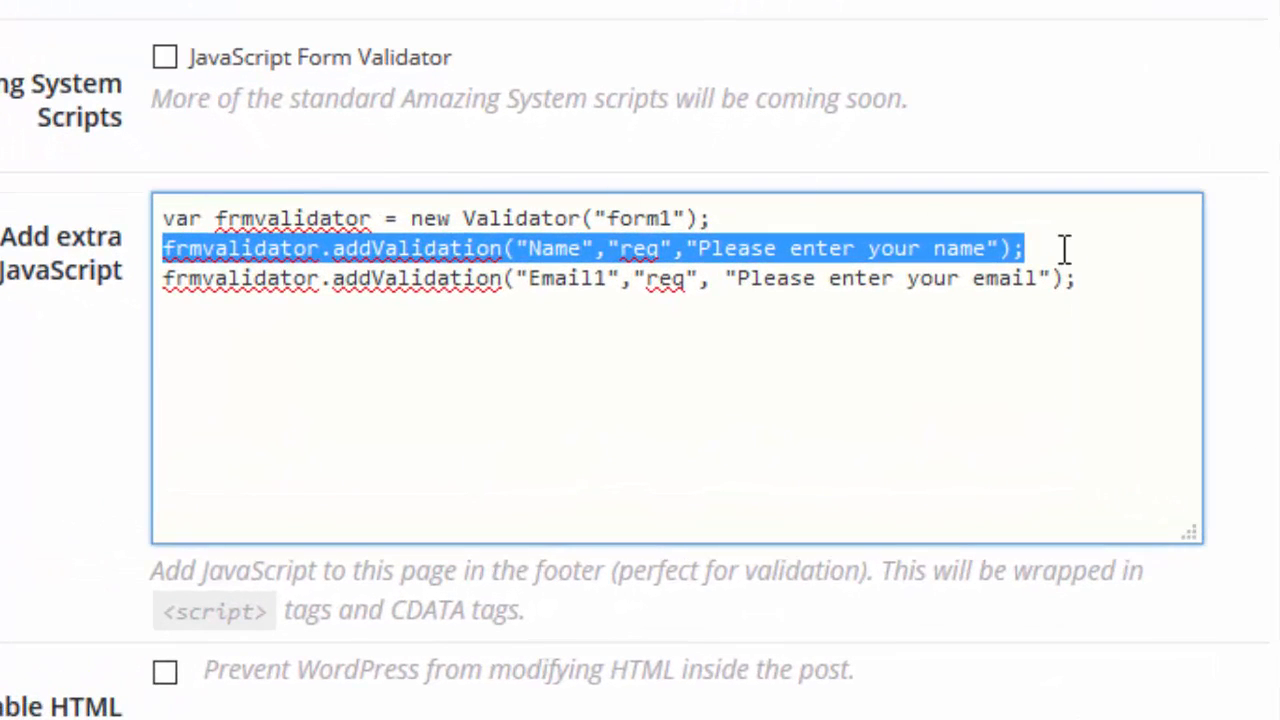
left_click(1065, 249)
key("Return")
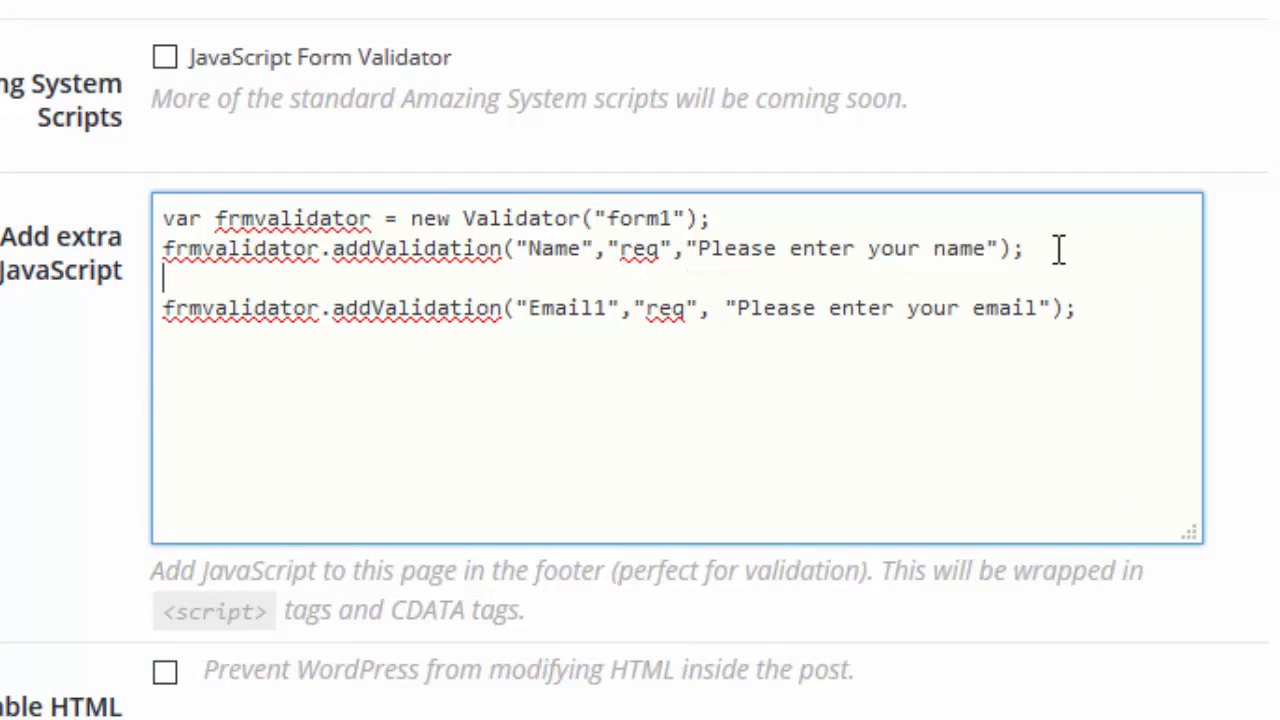
key("ctrl+v")
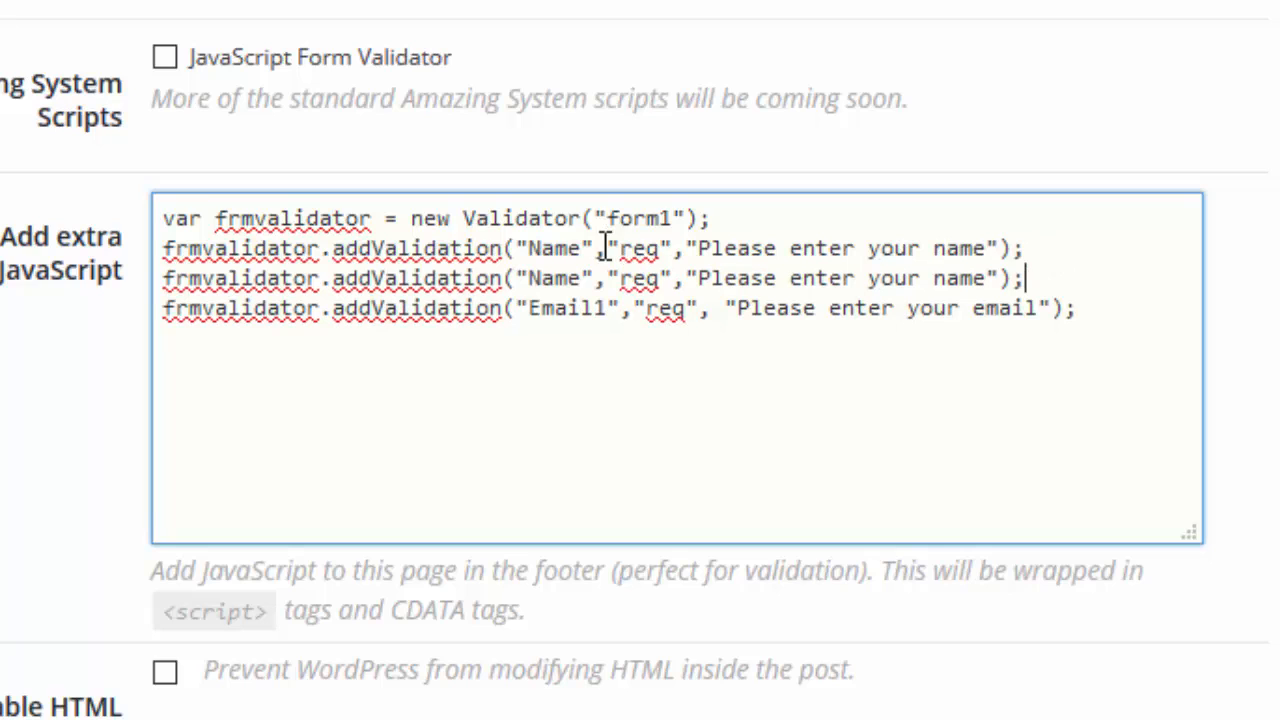
Set the first name validation line's field to mc-firstname and its message to "Please enter your first name".
double_click(565, 247)
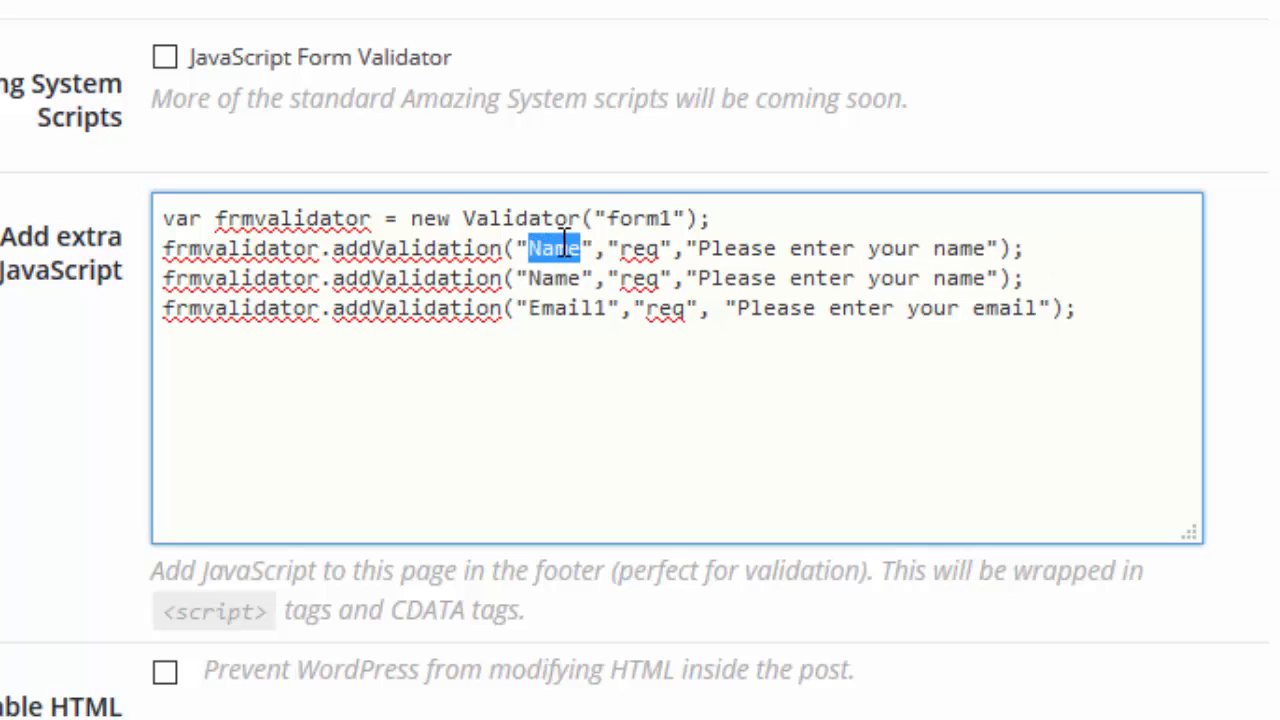
type("mc-first")
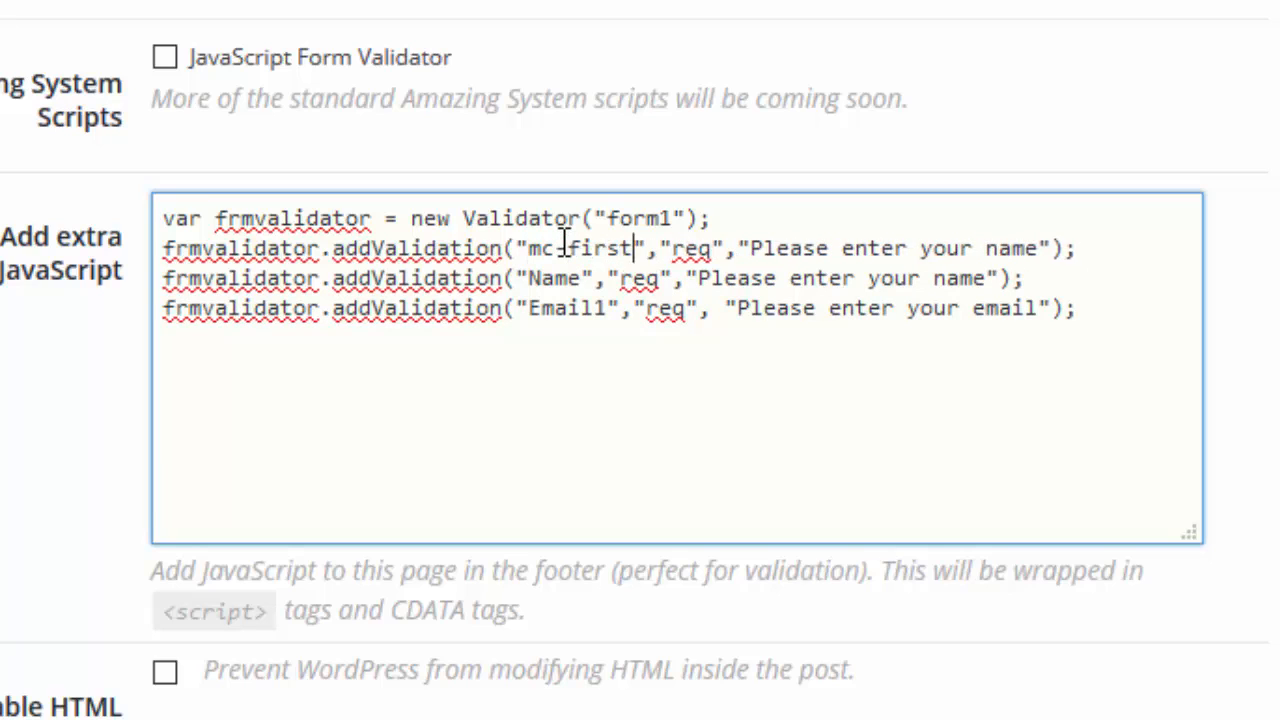
type("name")
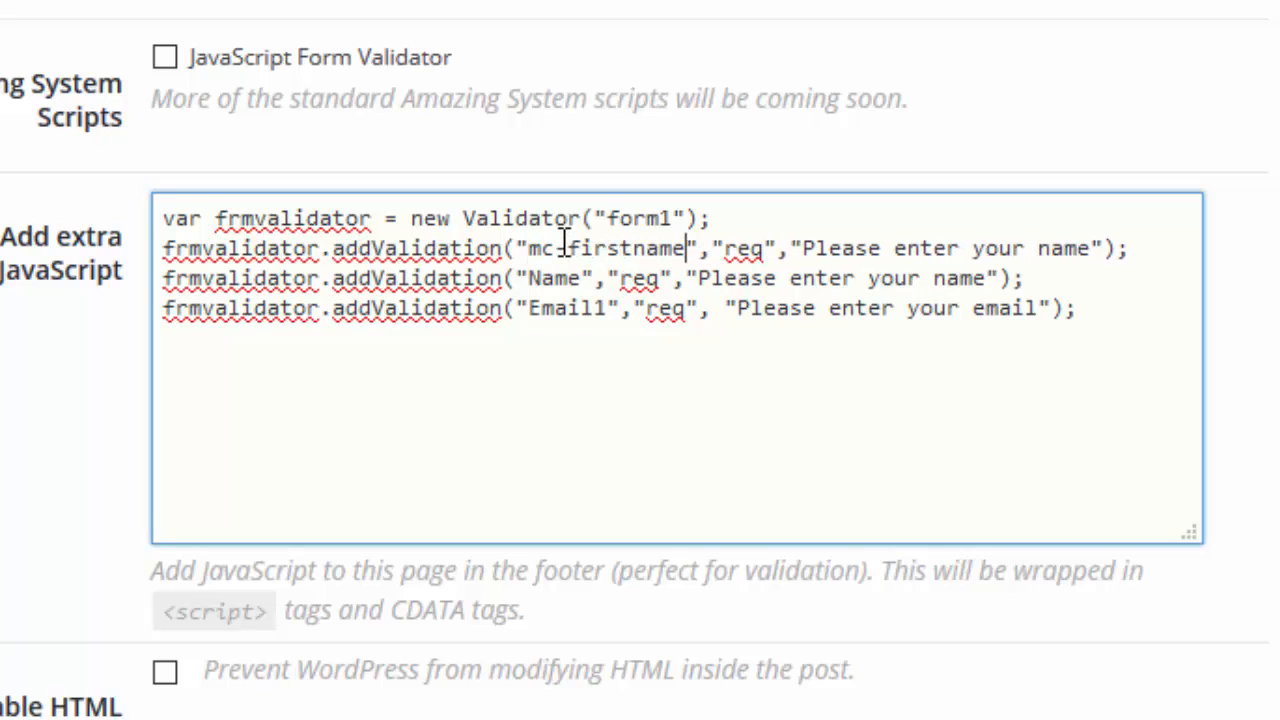
left_click(1040, 247)
type("first")
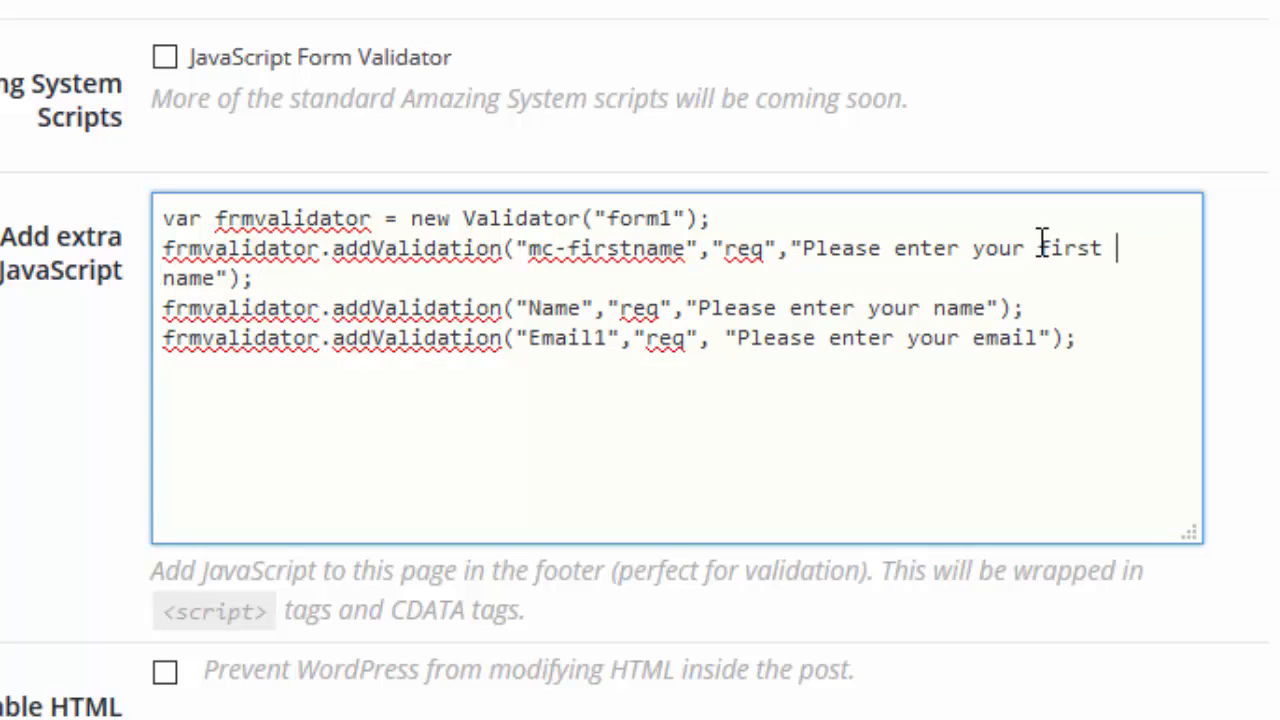
Set the duplicated validation line's field to mc-lastname and its message to "Please enter your last name".
double_click(568, 308)
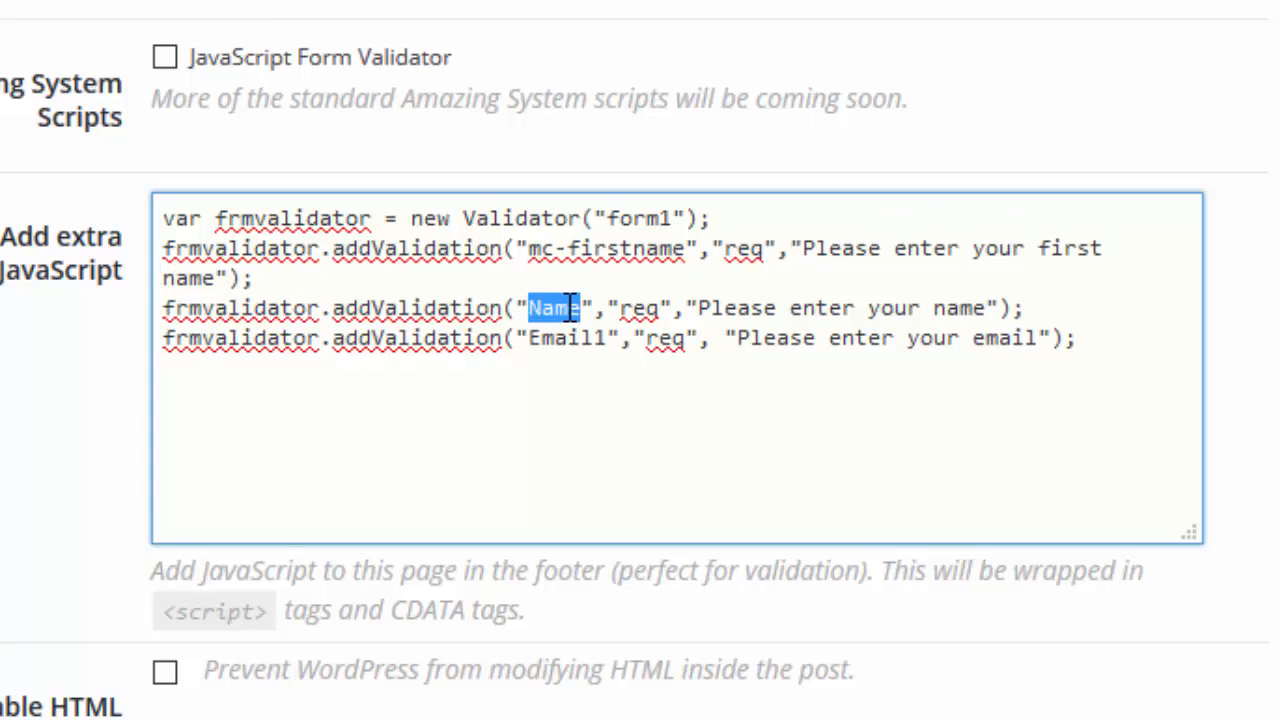
type("mc-lastna")
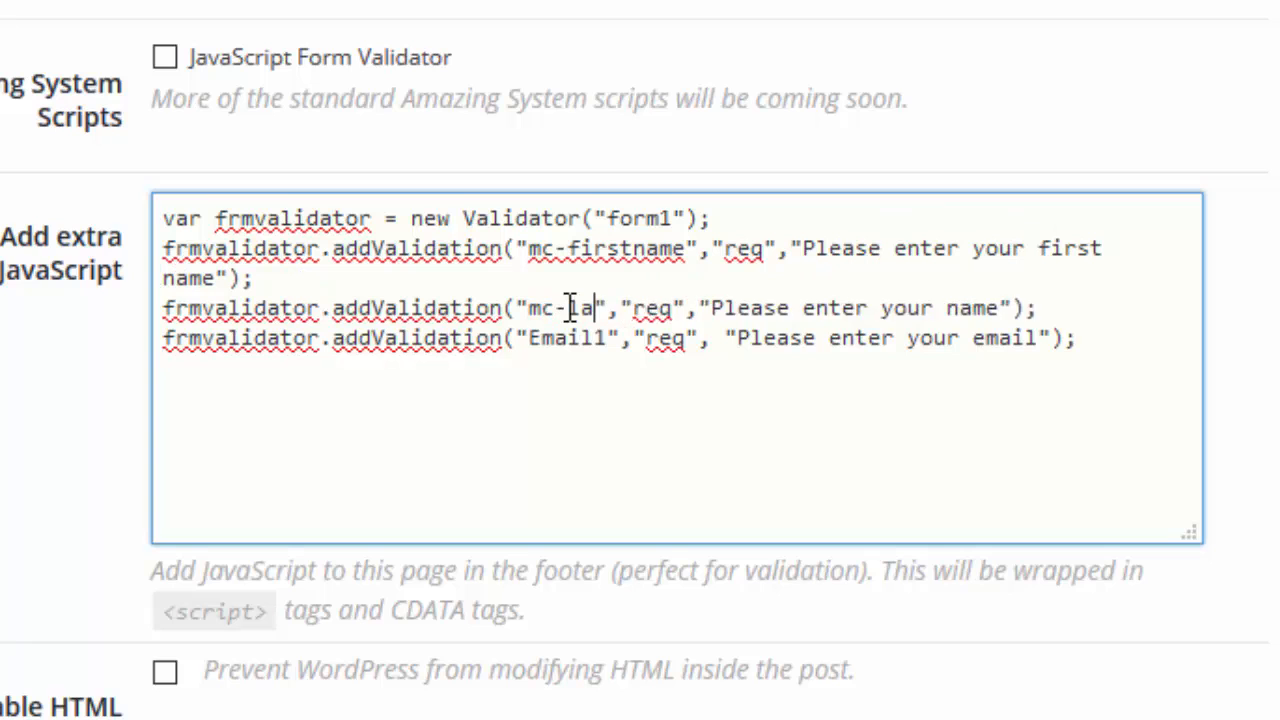
type("me")
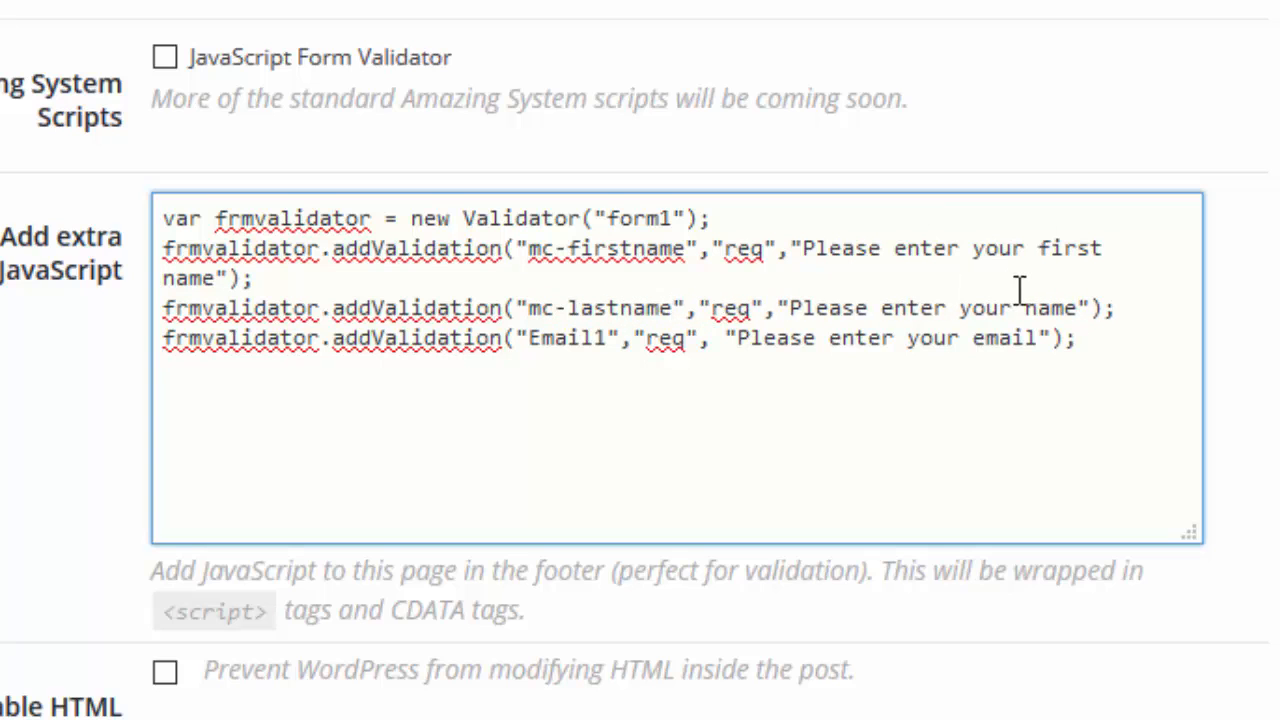
left_click(1027, 307)
type("last")
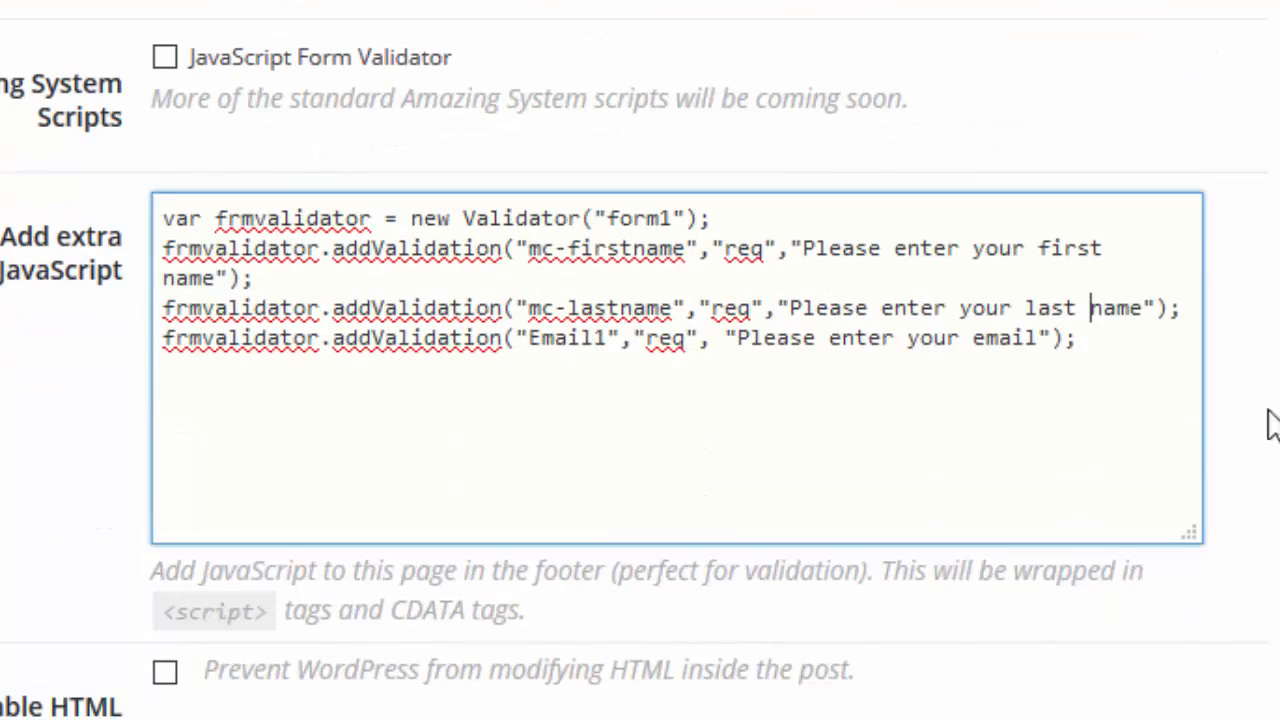
Change the email validation line's field name to lowercase email1.
left_click_drag(529, 338, 542, 338)
type("e")
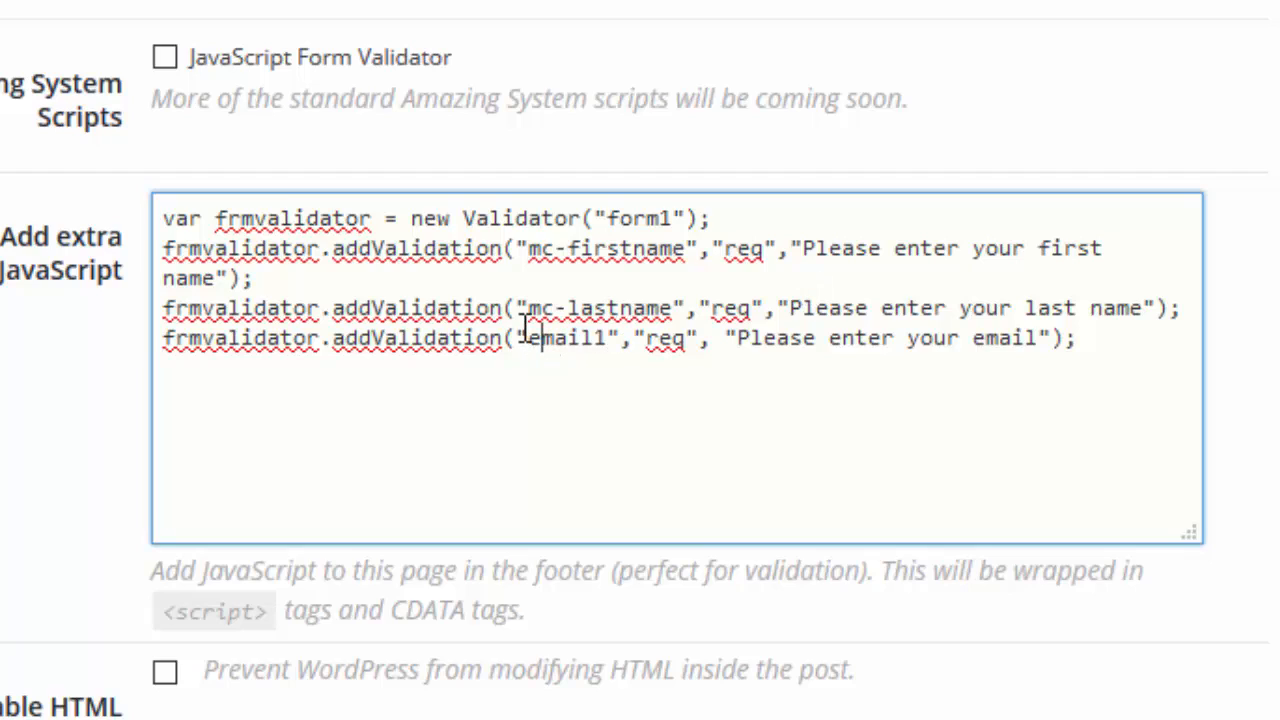
scroll(522, 338, "up", 10)
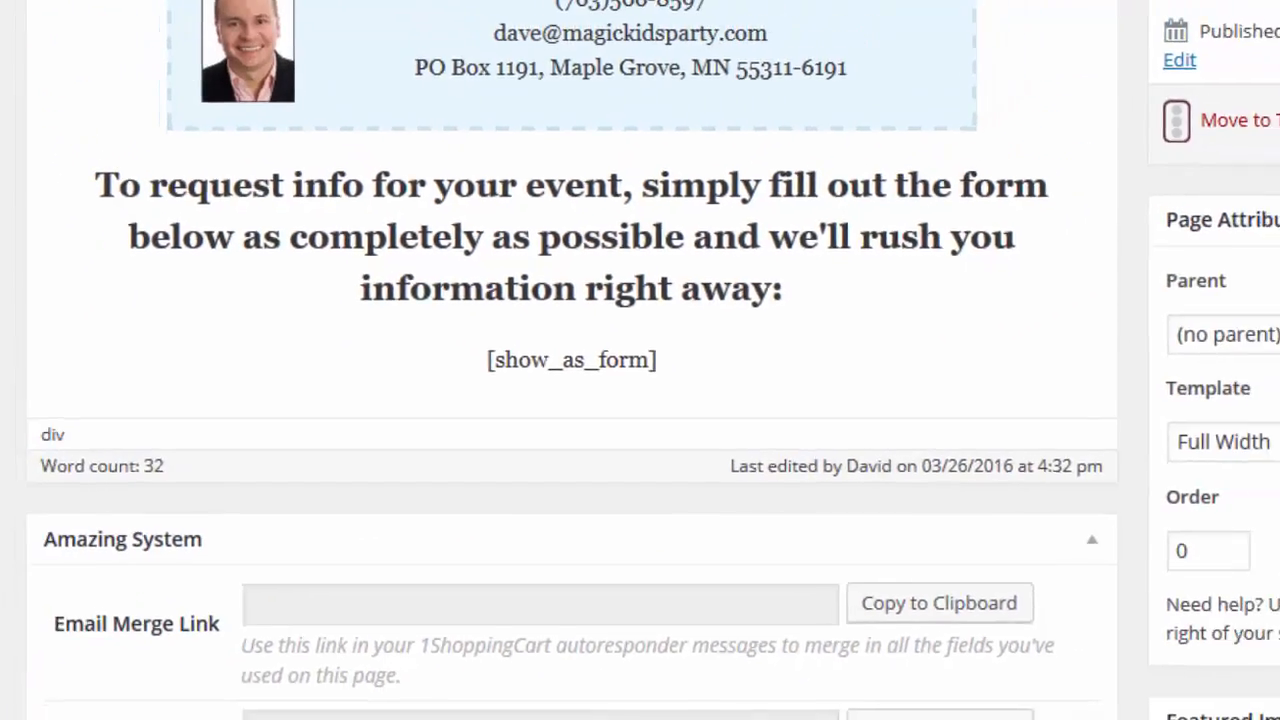
Save the Contact Us page and load its live version to check the form.
left_click(1187, 245)
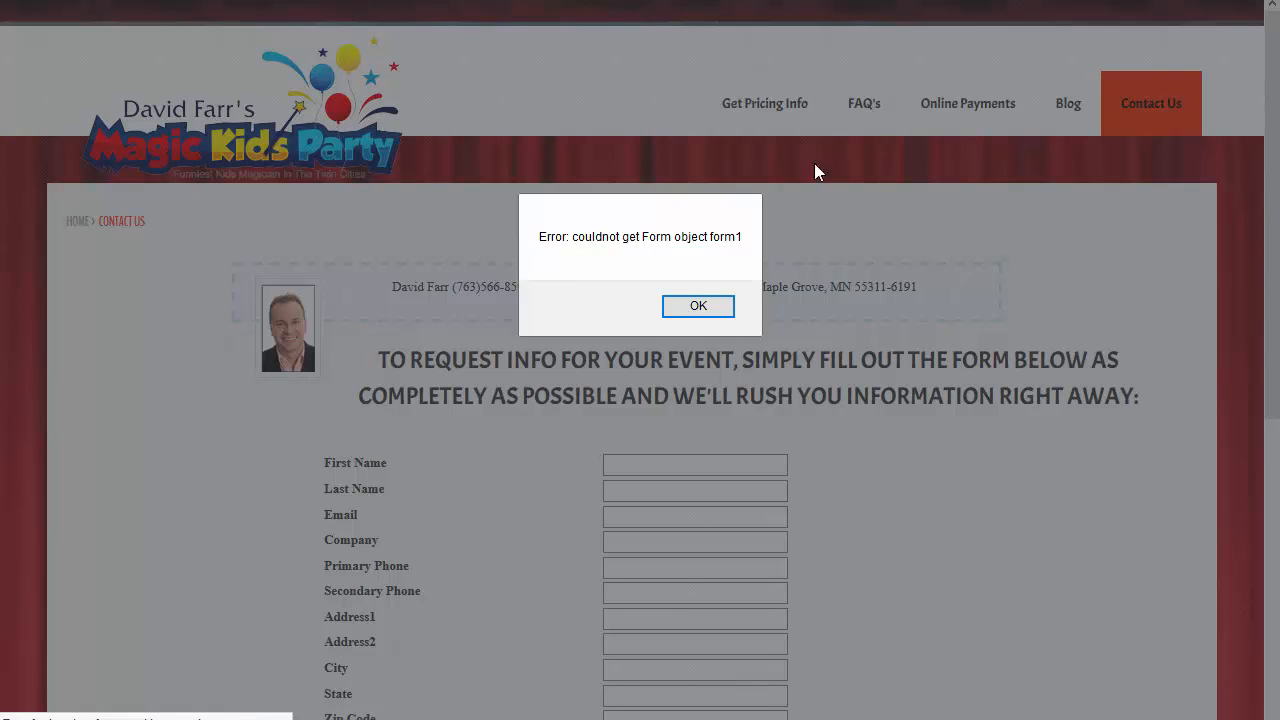
left_click(695, 305)
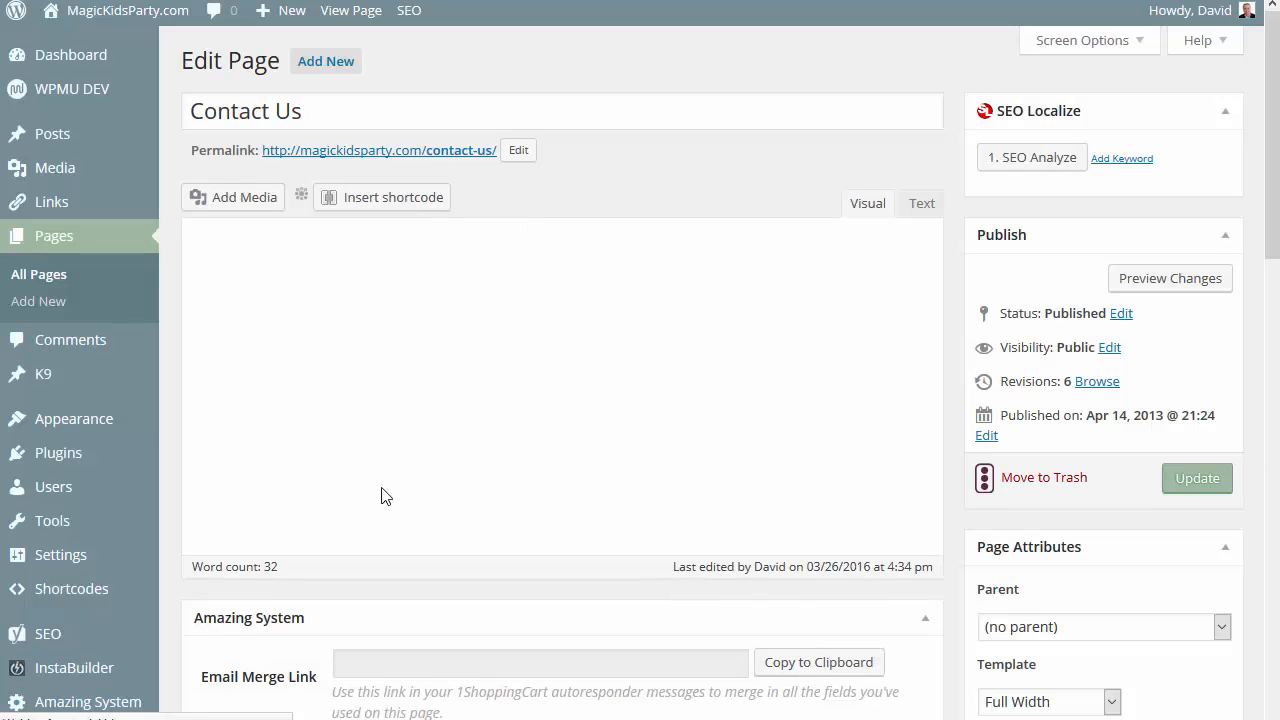
Add name="form1" to the opening form tag in the Form HTML and update the Contact Us page.
scroll(226, 568, "down", 4)
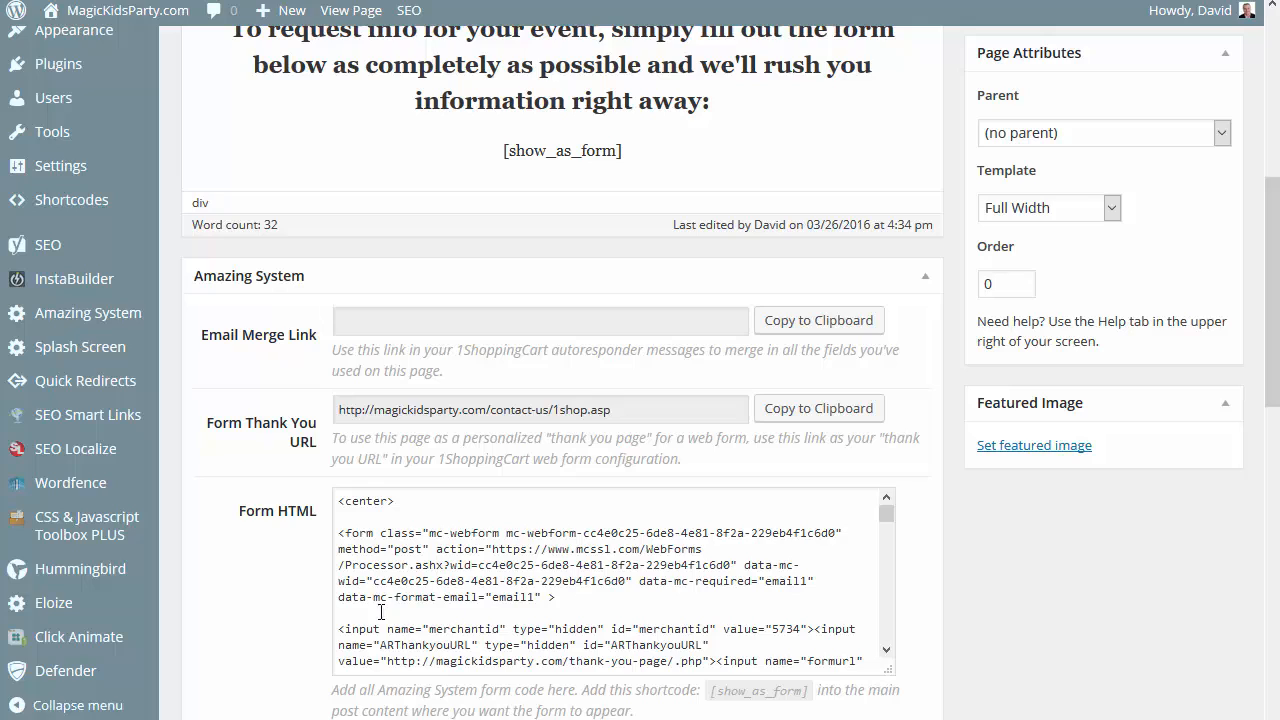
left_click(377, 532)
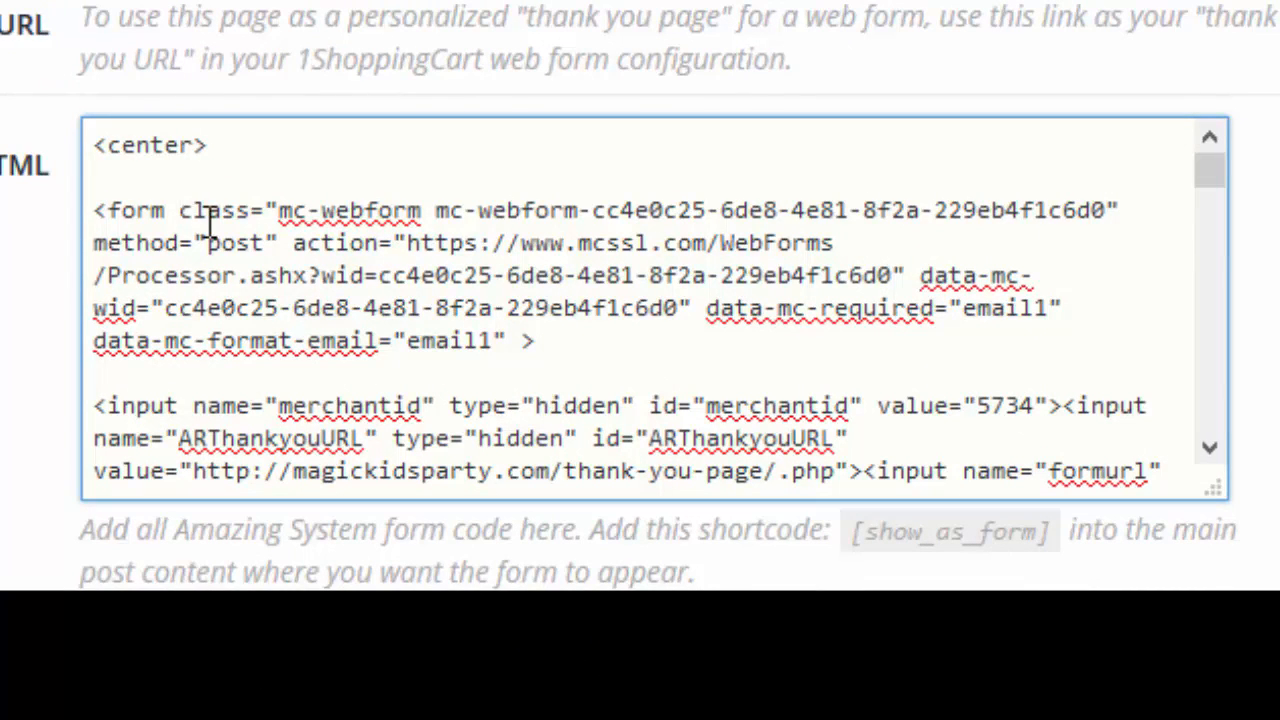
type("name=")
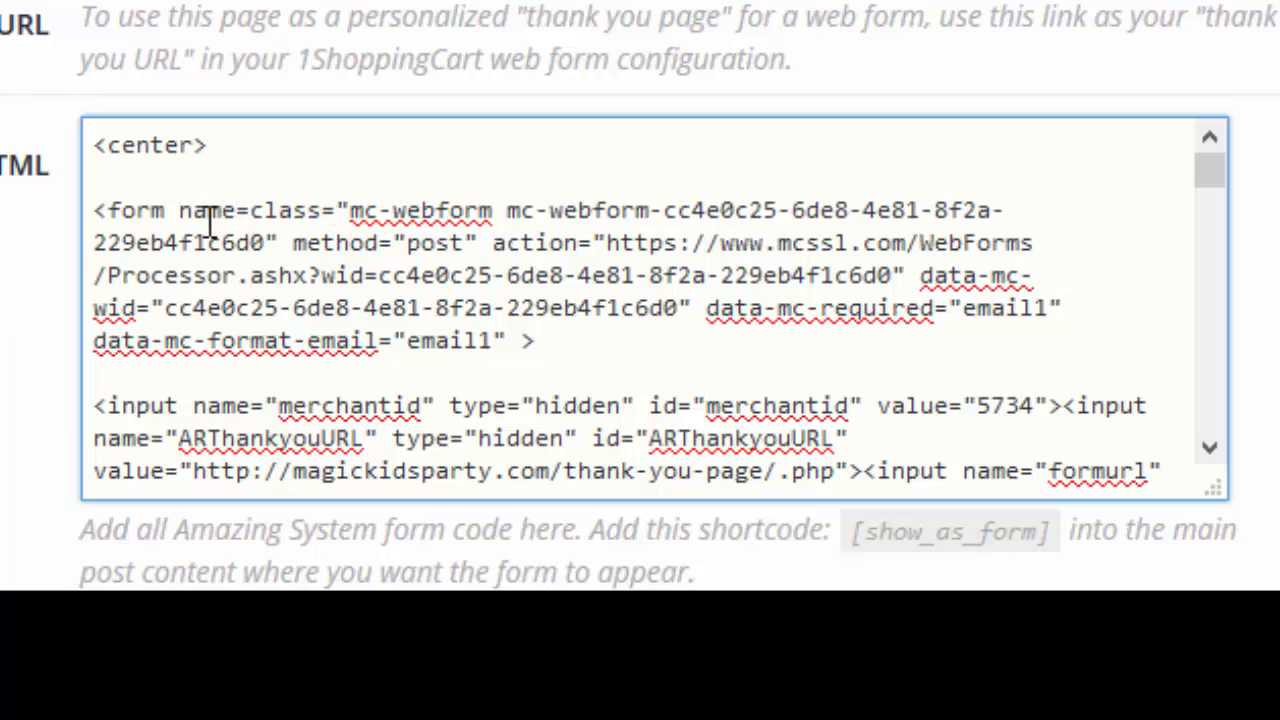
type("\"form1\"")
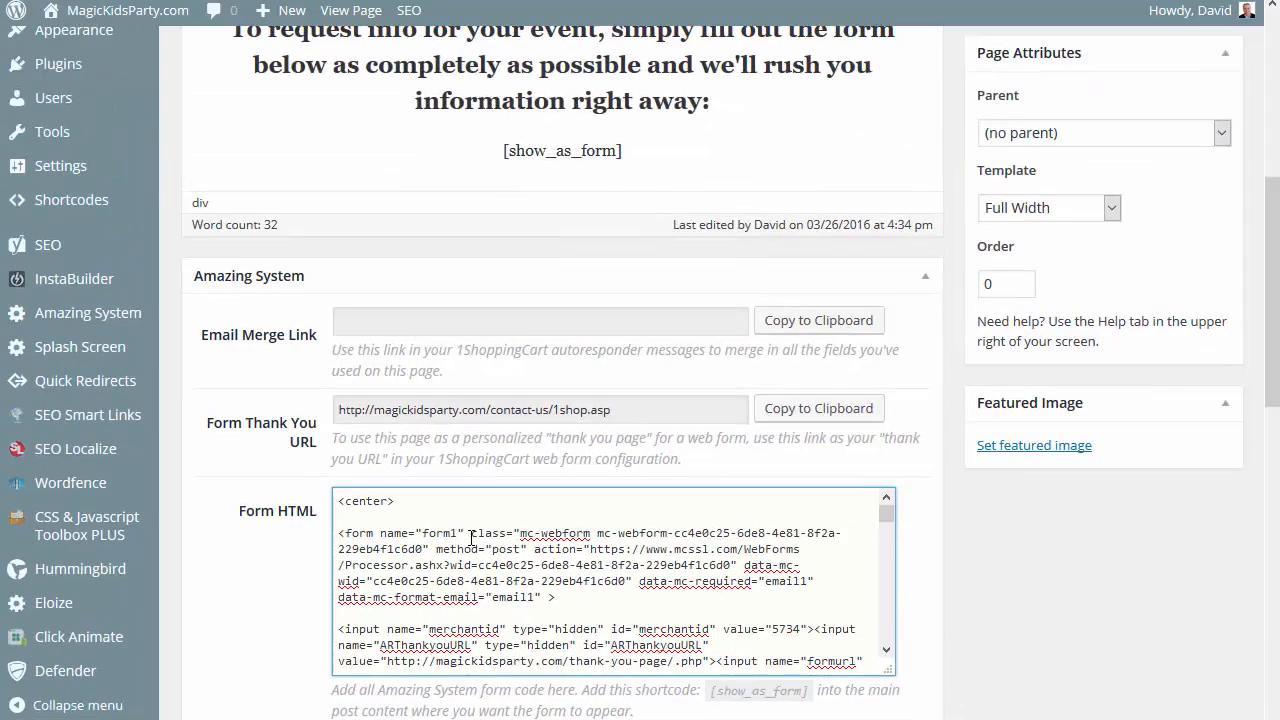
scroll(1074, 557, "up", 5)
left_click(1182, 486)
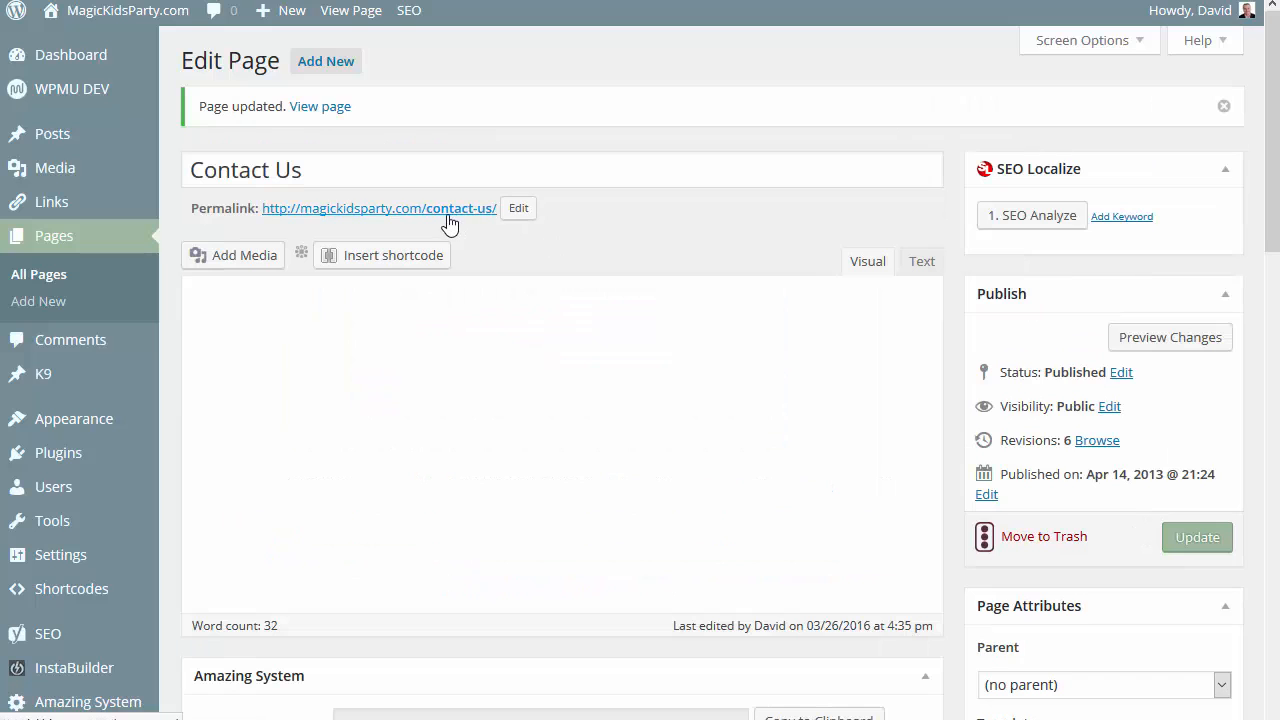
Open the live Contact Us page and submit the empty form to test its required-field validation.
left_click(447, 216)
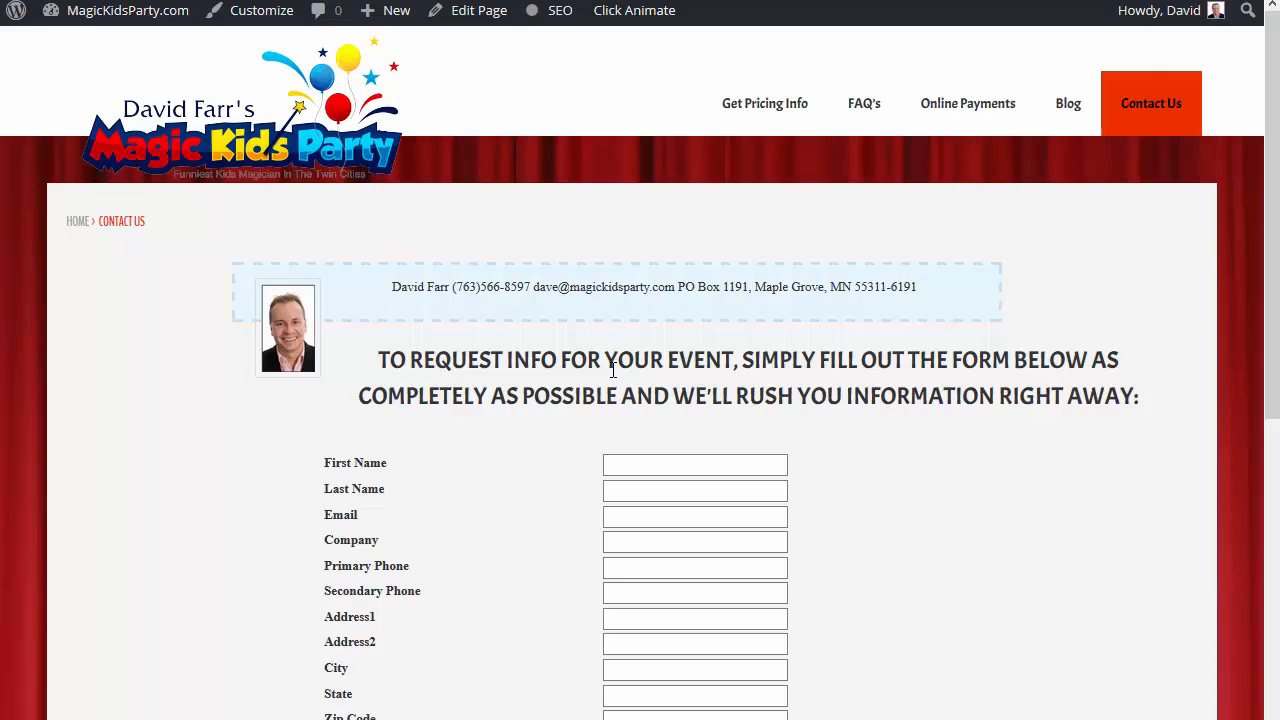
scroll(614, 369, "down", 3)
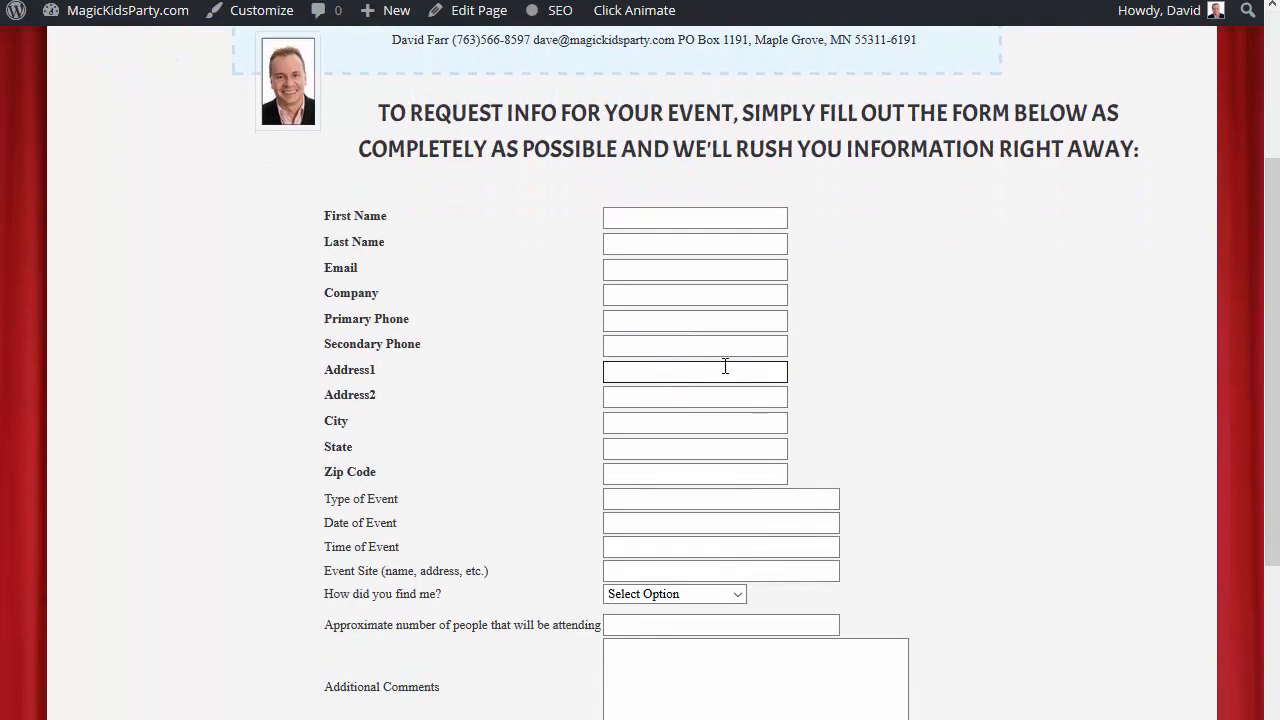
scroll(725, 366, "down", 3)
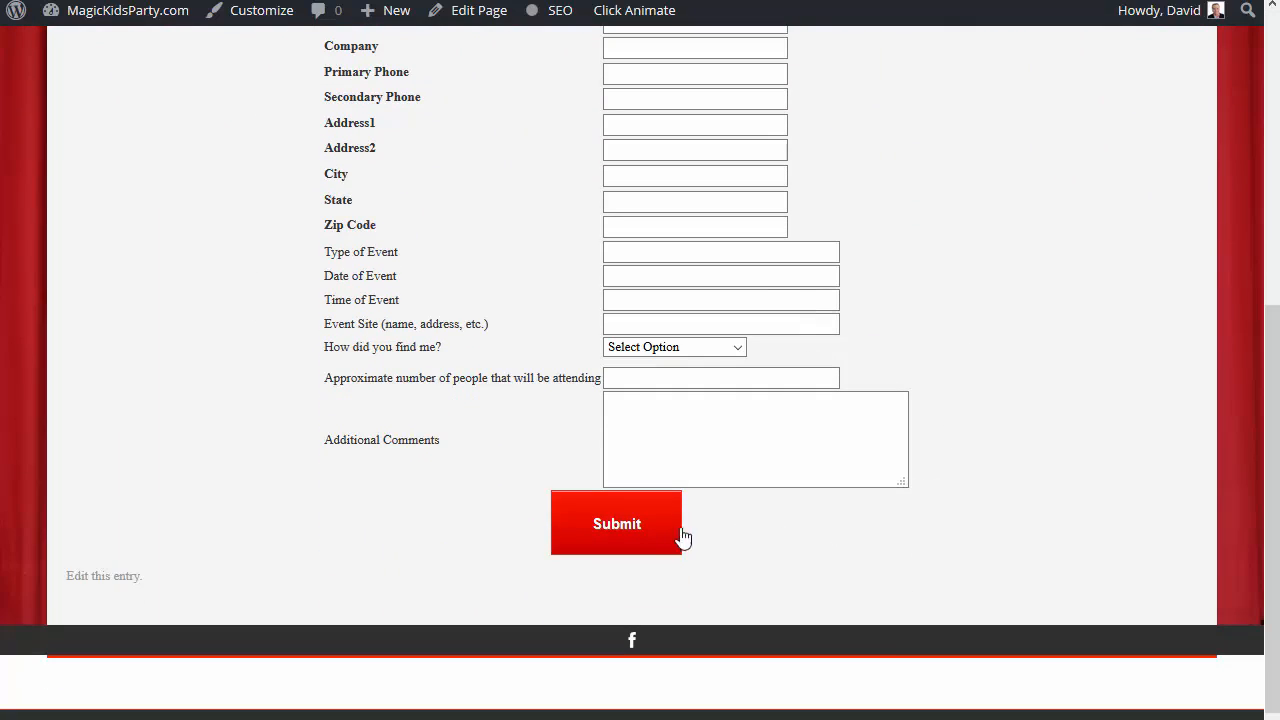
left_click(683, 537)
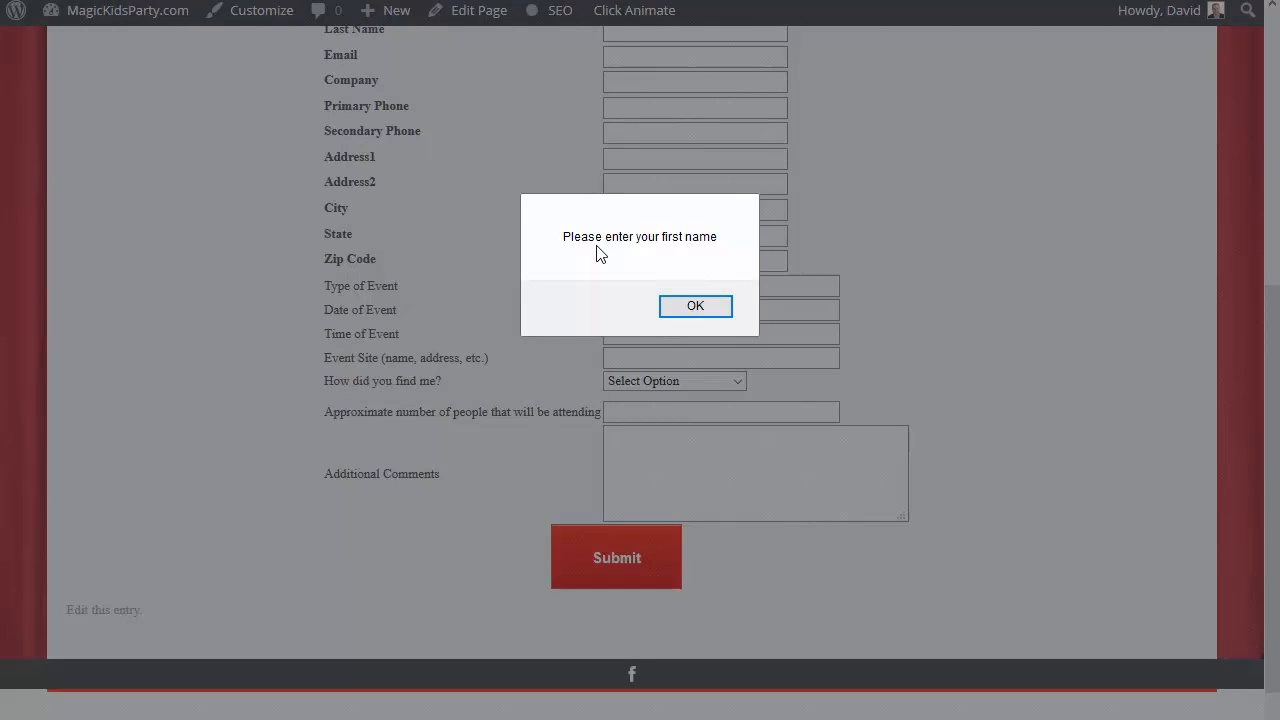
left_click(698, 307)
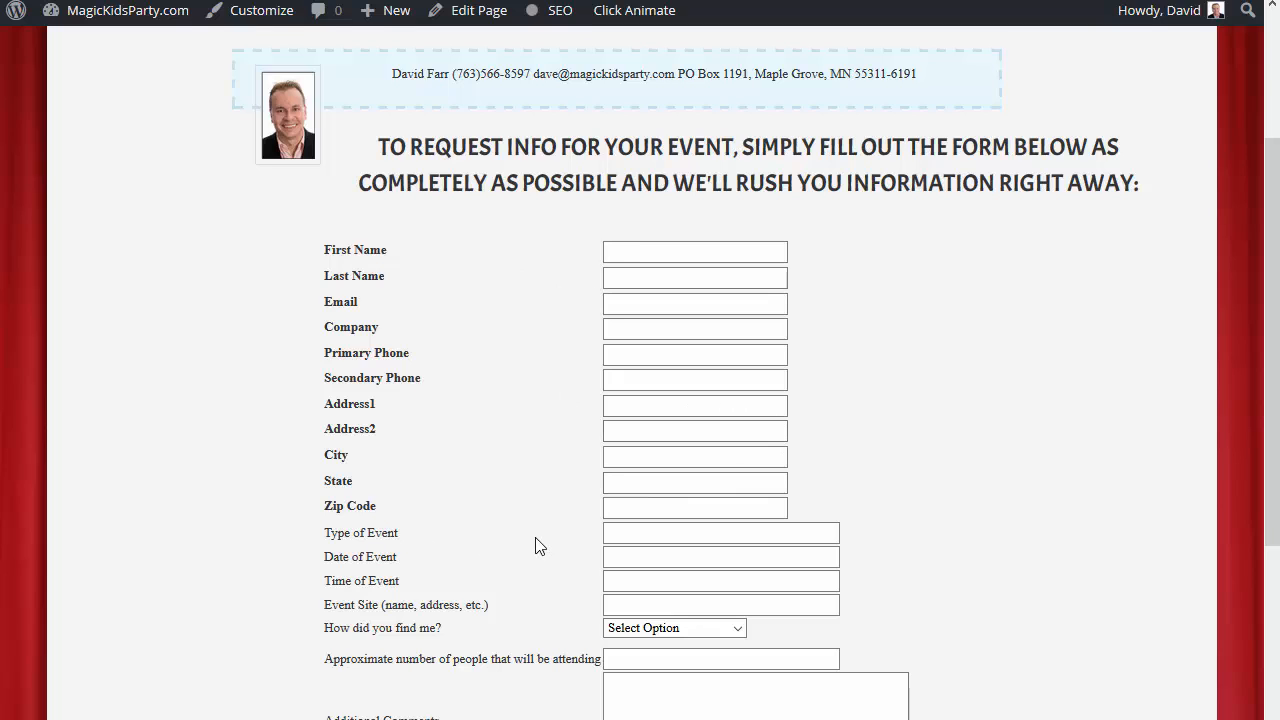
Check the Date of Event calendar on the live form and close it without choosing a date.
left_click(641, 558)
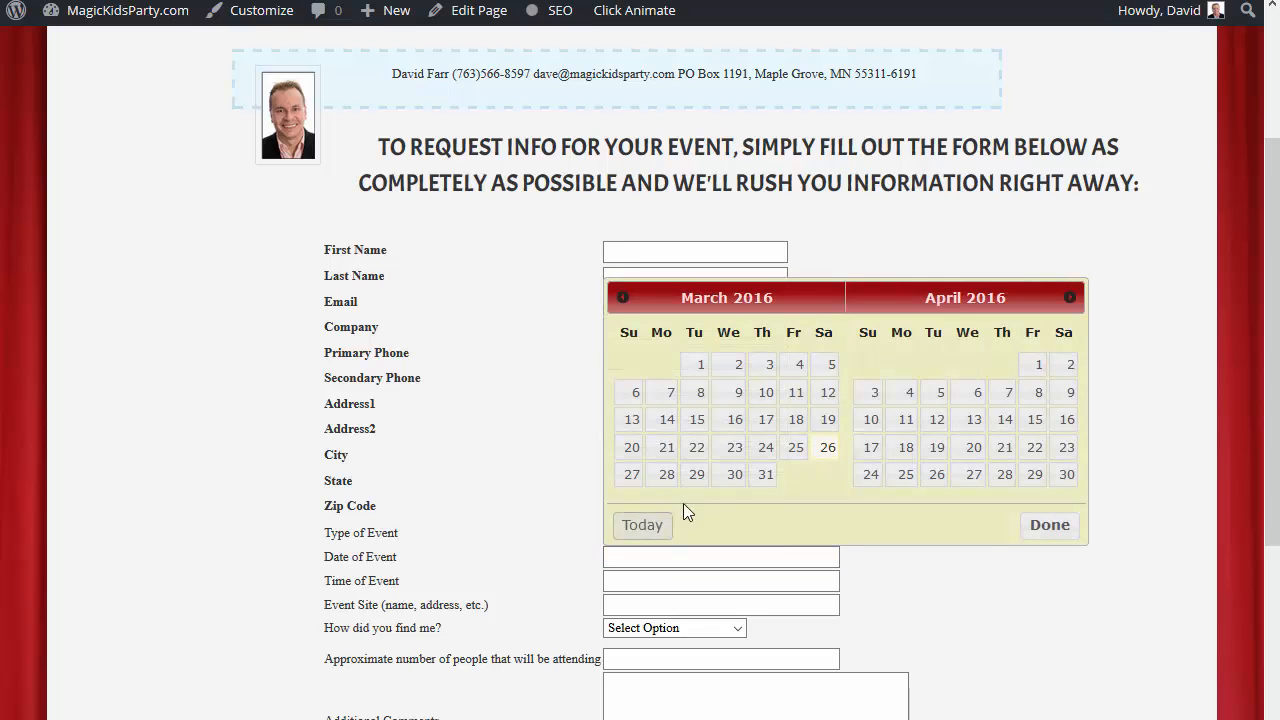
left_click(945, 586)
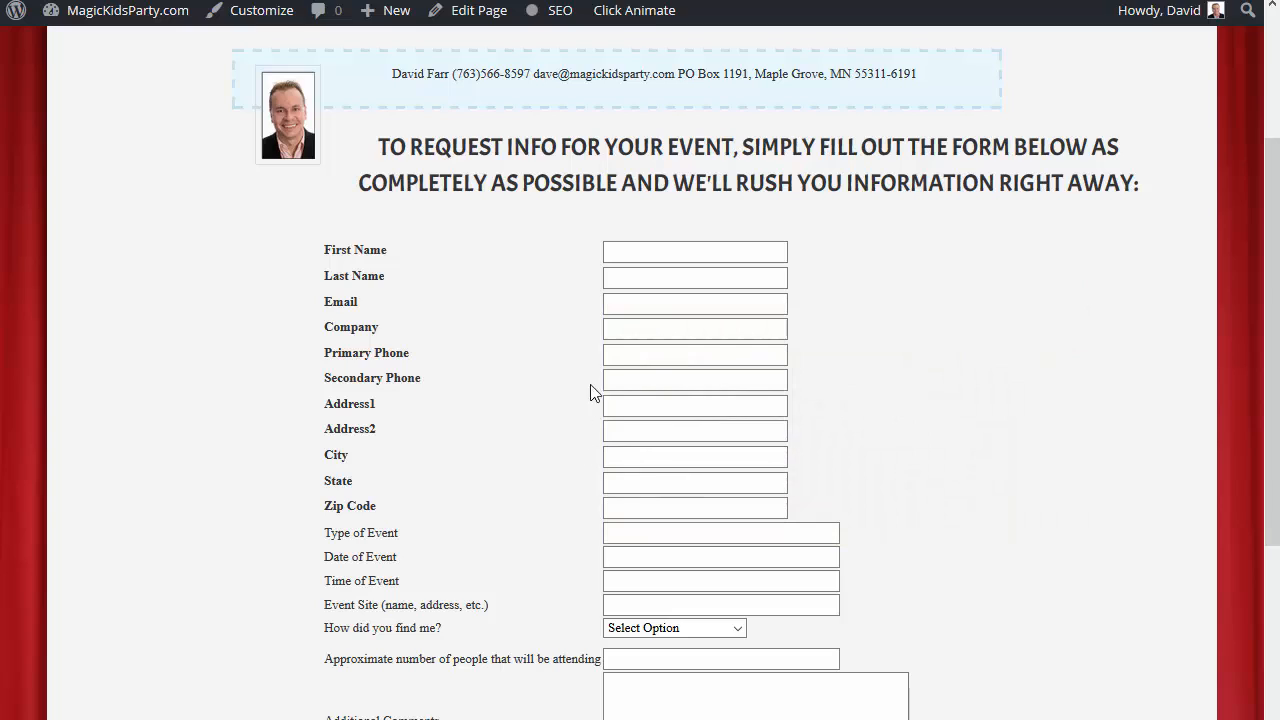
Enter a test number in the Primary Phone field and choose Personal Referral as how the magician was found.
left_click(659, 352)
type("098")
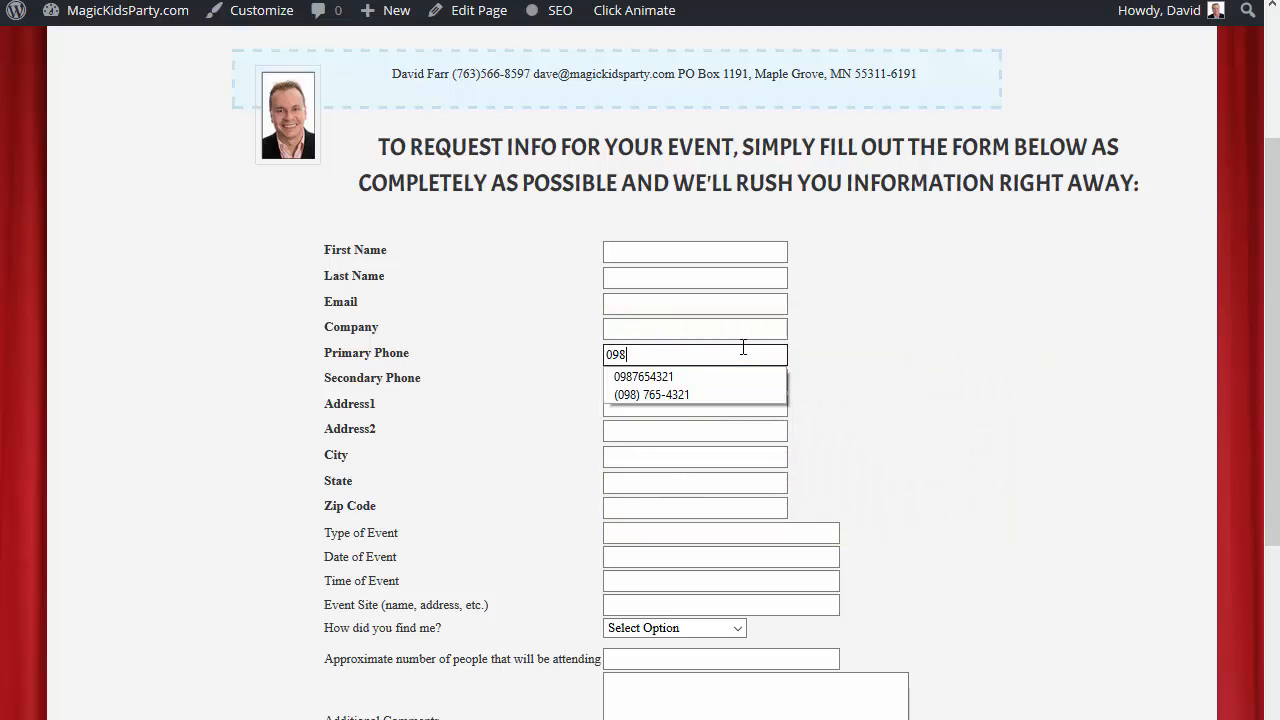
type(") 765-4321")
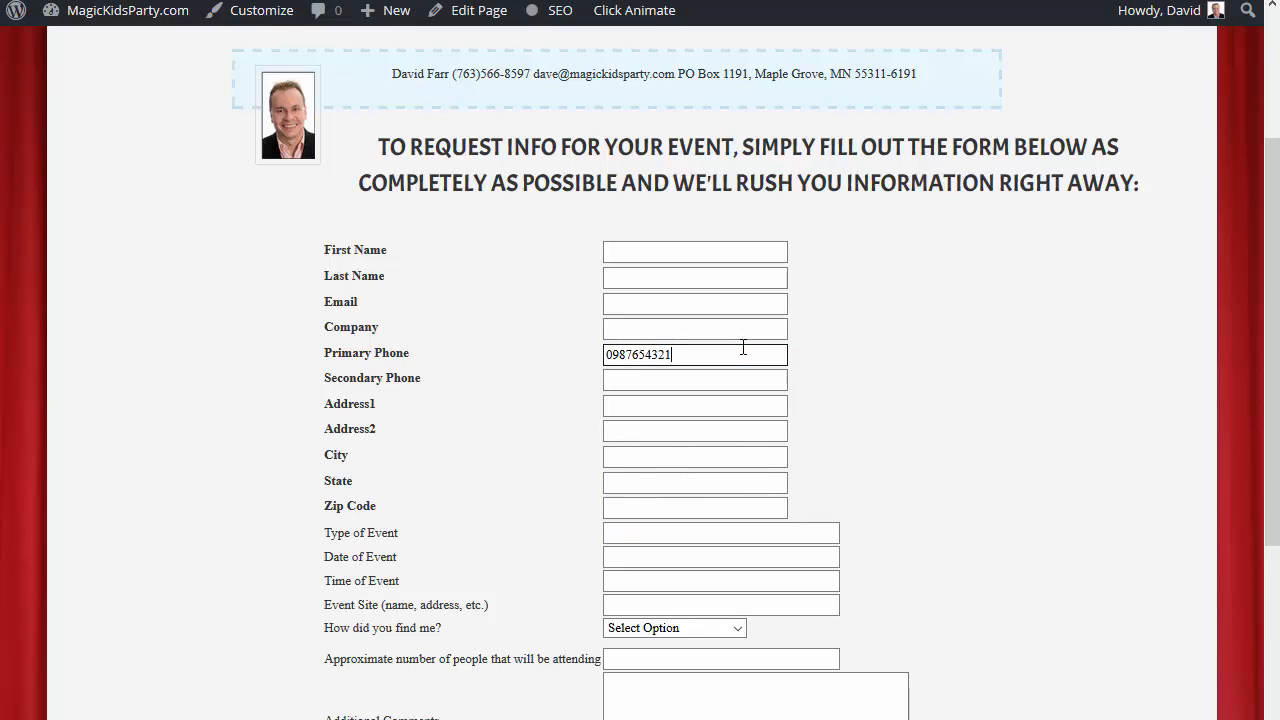
key("Tab")
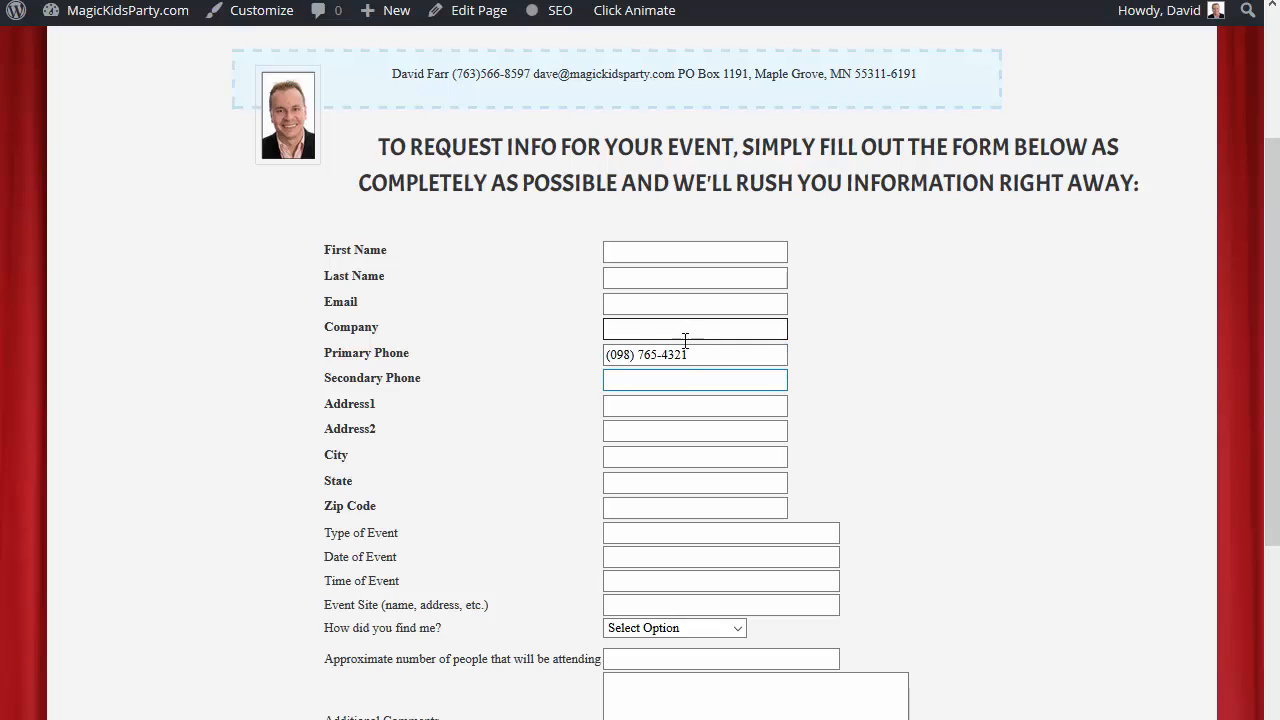
left_click(663, 632)
left_click(649, 668)
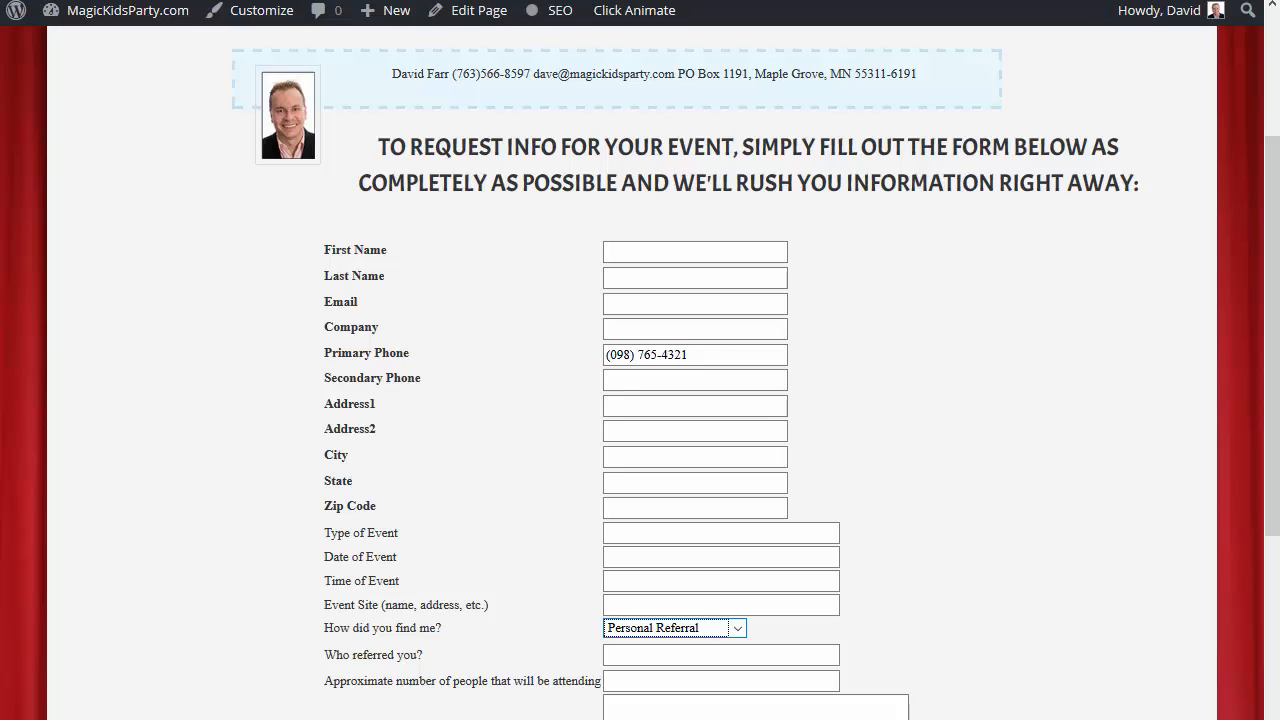
Open dispostable.com in a new browser tab to get a disposable email address.
key("ctrl+t")
type("dispostable.com/")
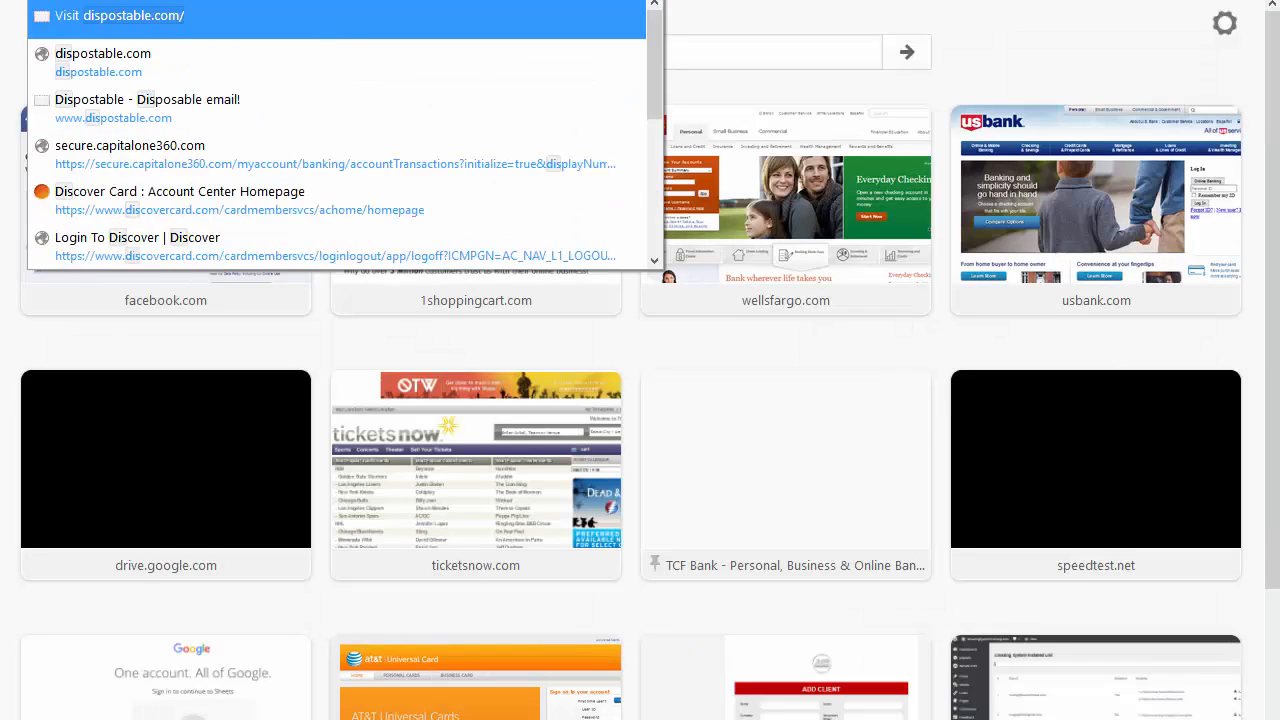
key("Return")
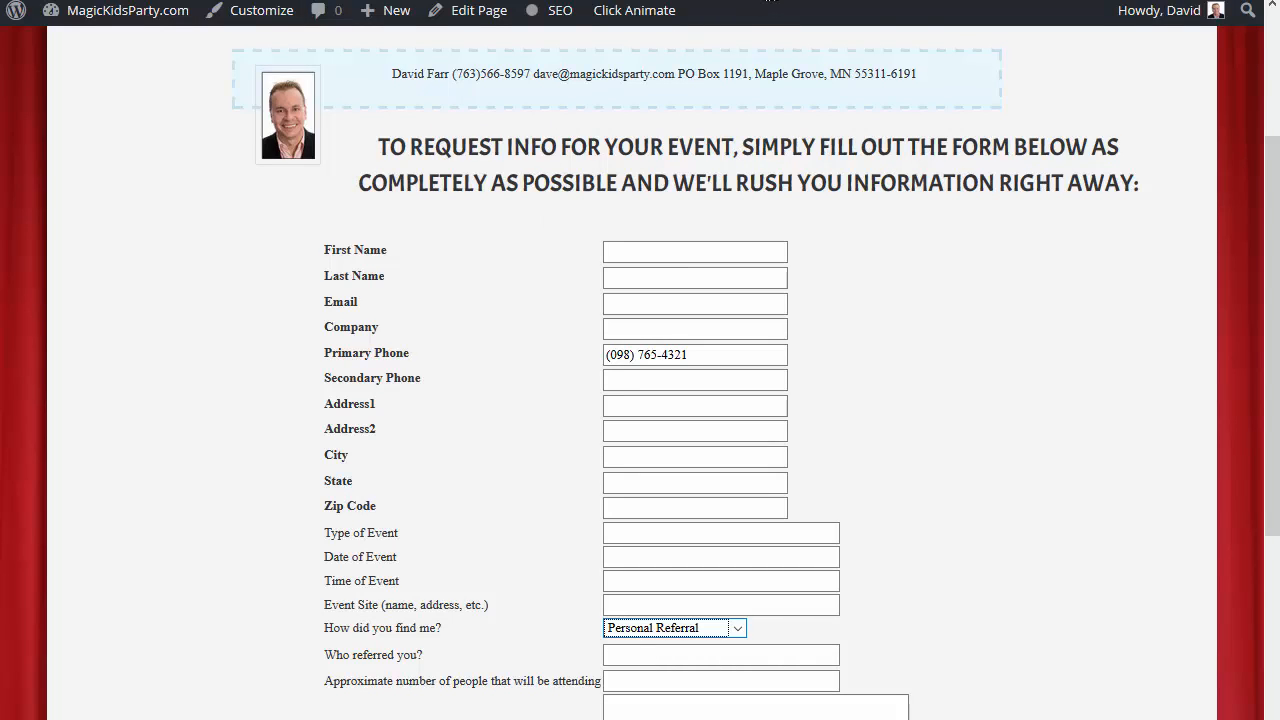
Fill the live form's contact fields with the saved test profile and replace the email with the disposable address.
left_click(952, 288)
left_click(662, 13)
left_click_drag(771, 303, 550, 305)
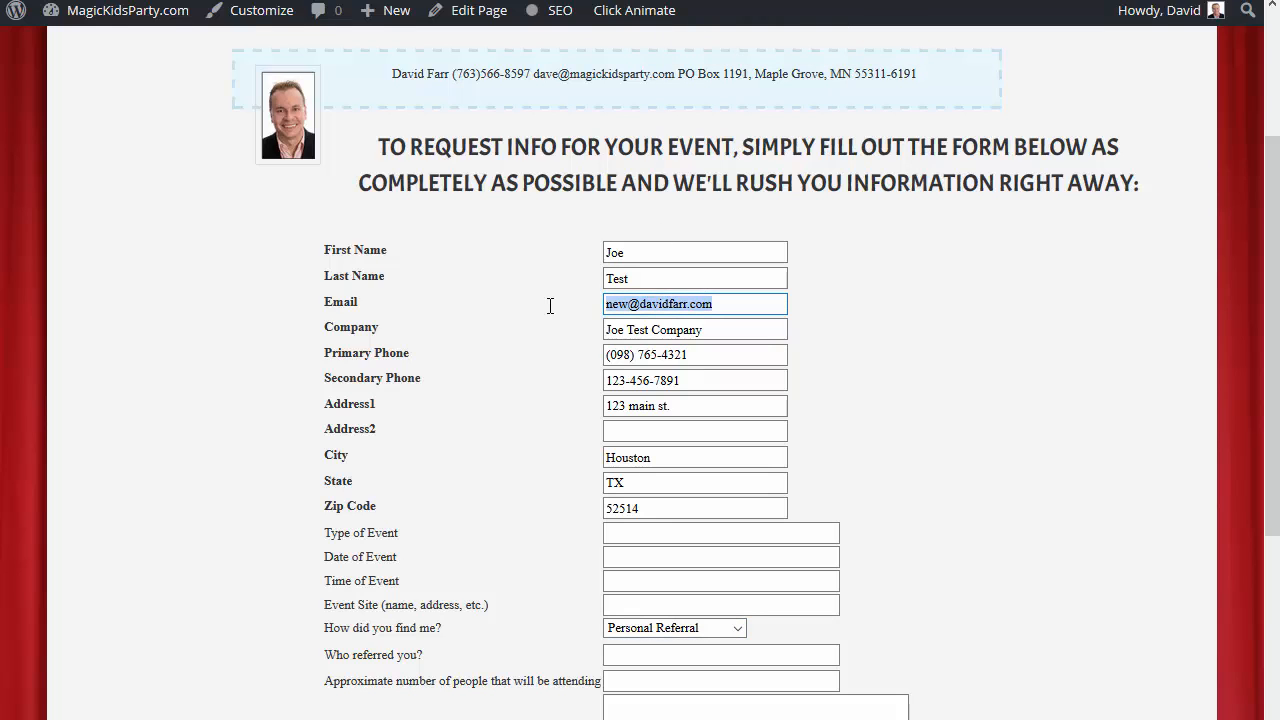
key("ctrl+v")
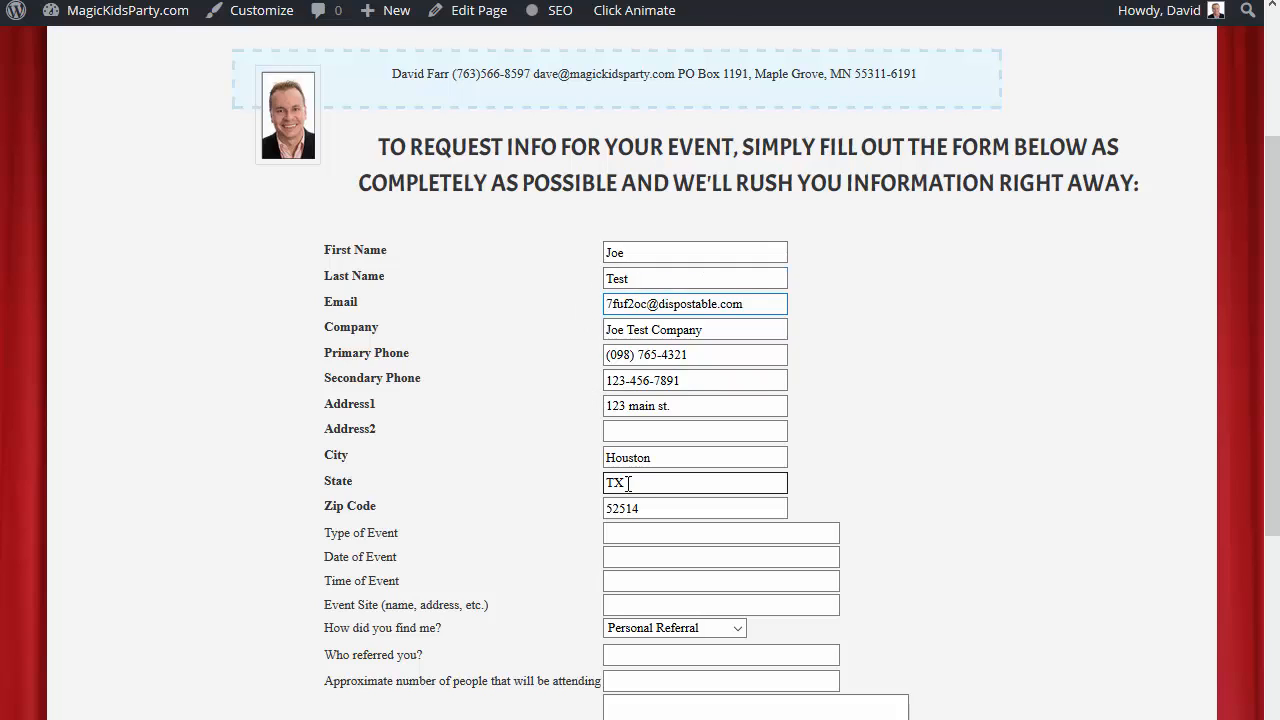
Fill in the second address line with a test apartment and set the type of event to Holiday Party.
left_click(630, 428)
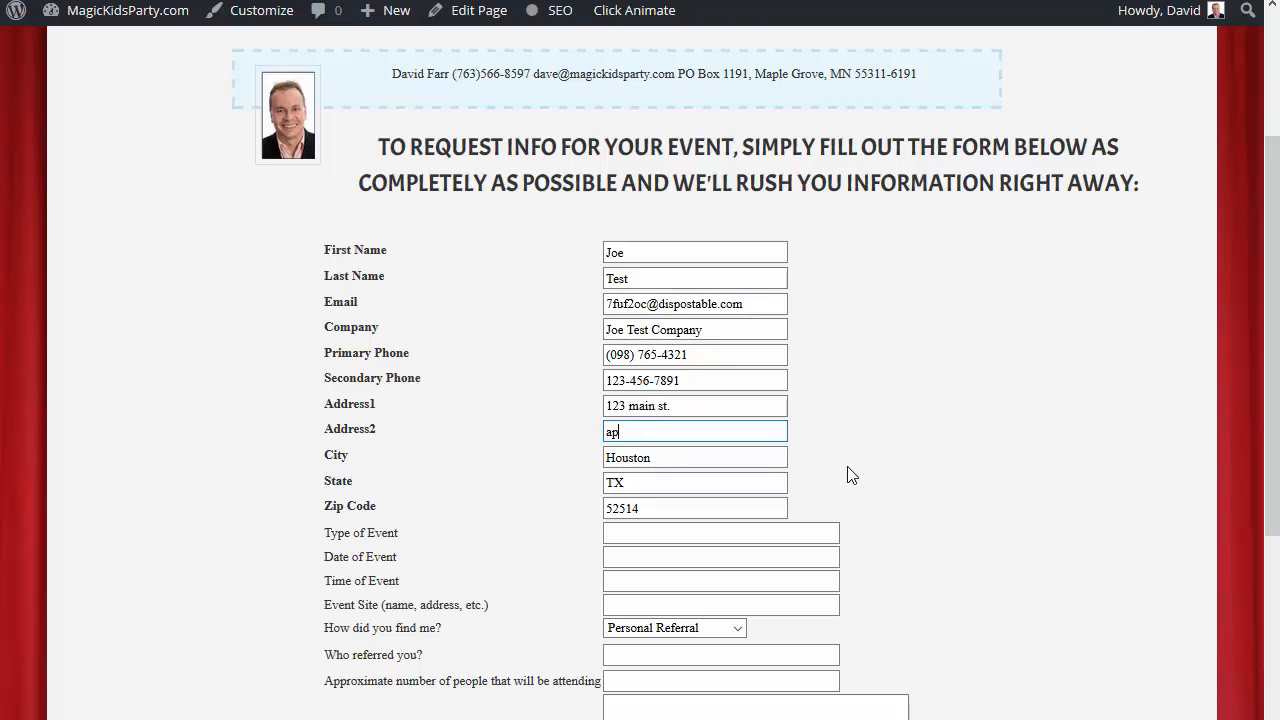
type("apartment 2")
left_click(660, 532)
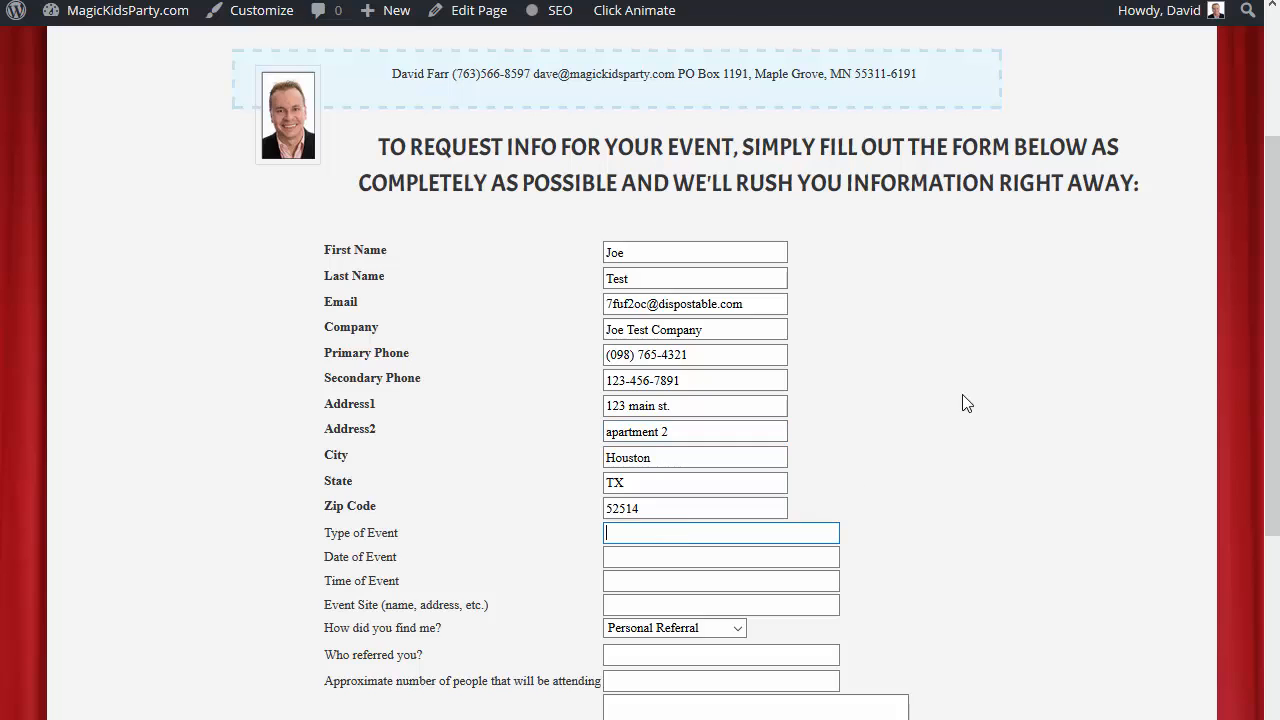
type("holi")
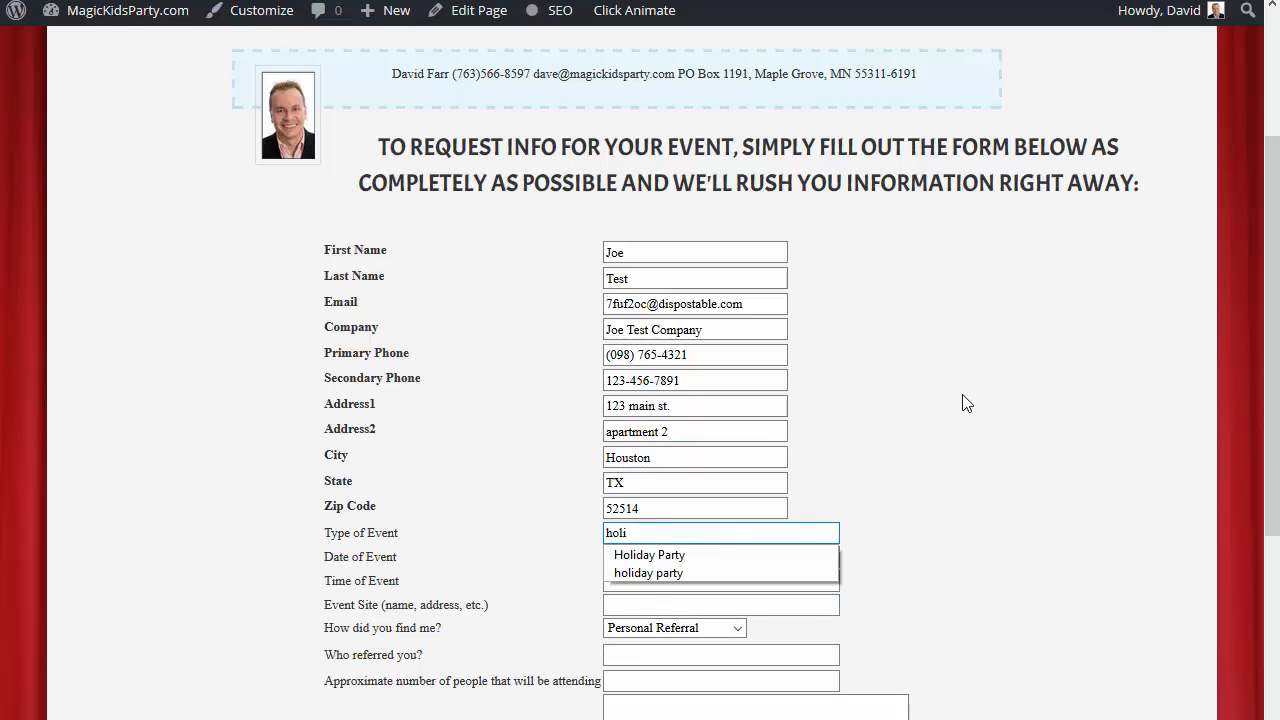
key("Escape")
Set the event date to Tuesday, April 19, 2016, the time to 4pm and the event site to Mall of America.
key("Tab")
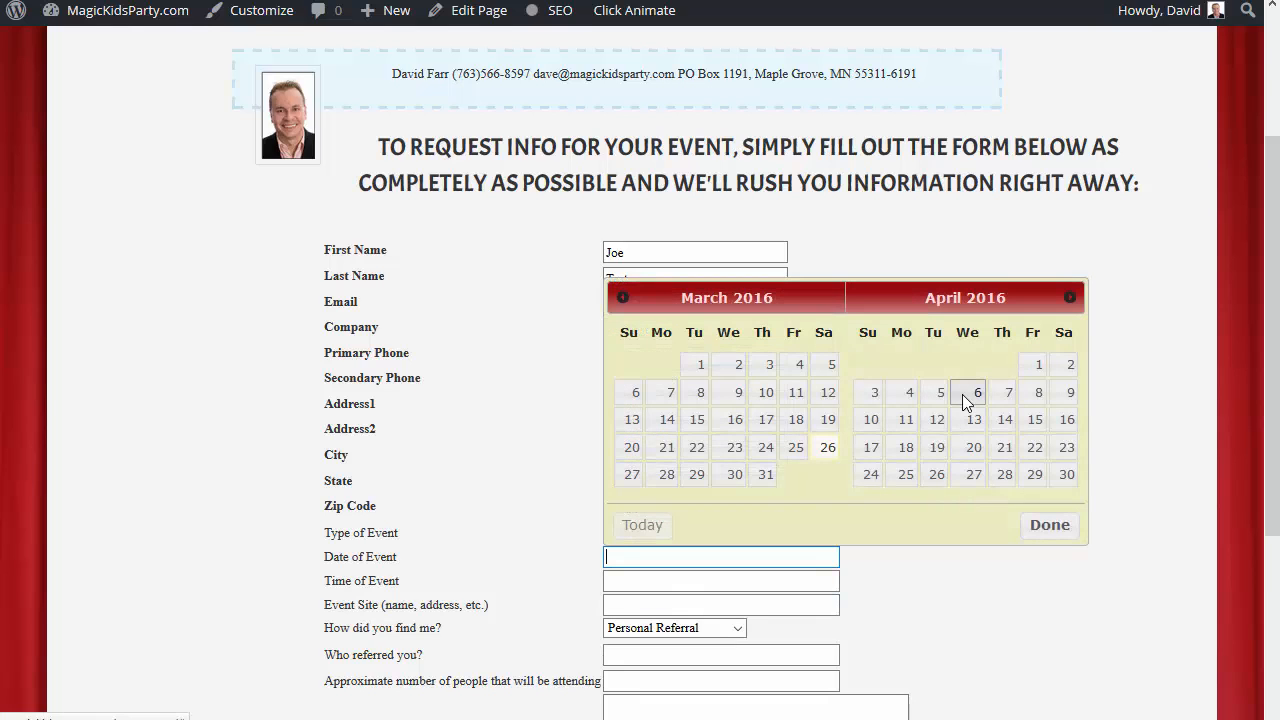
left_click(937, 449)
left_click(751, 580)
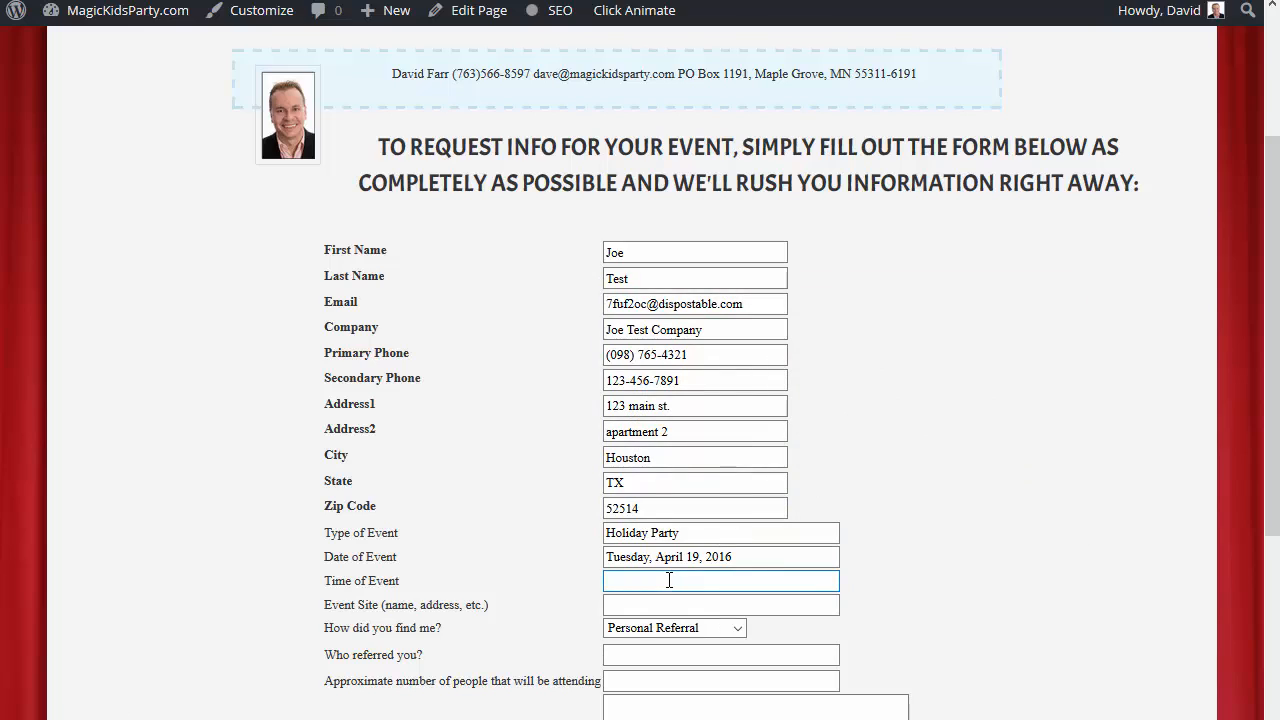
type("4pm")
key("Tab")
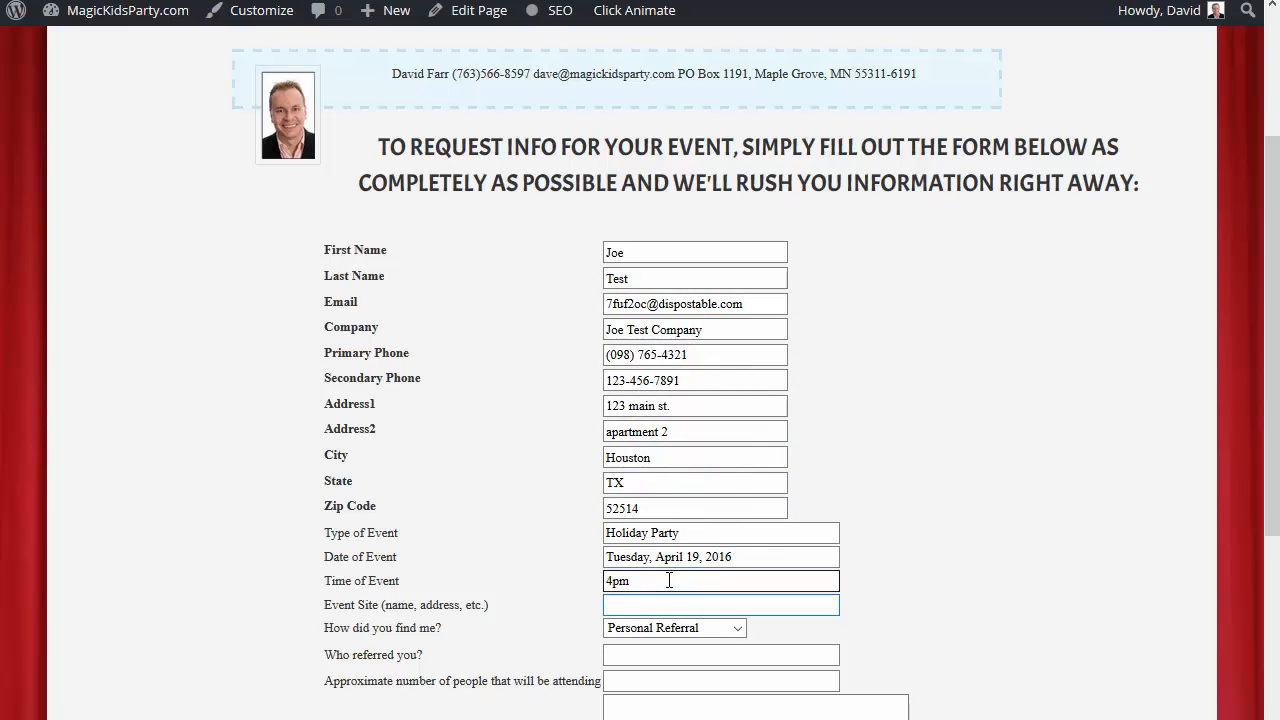
type("ma")
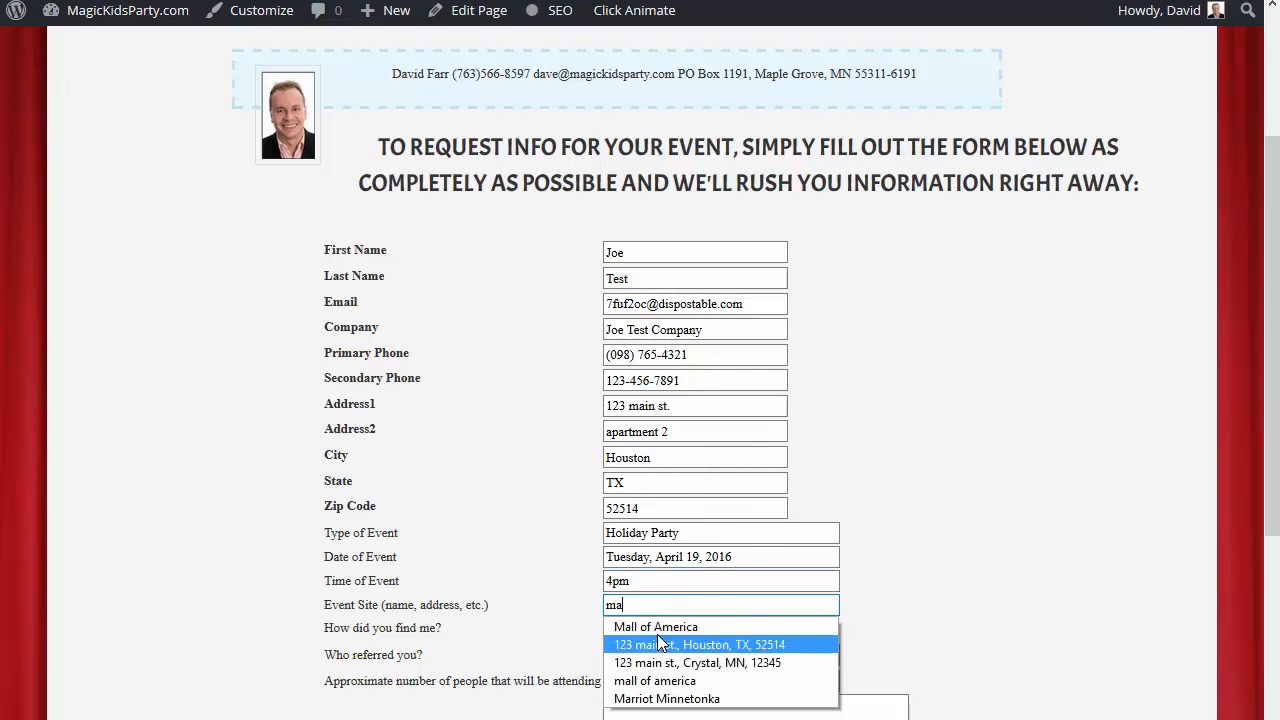
left_click(656, 626)
Change how the magician was found to Online Directory and enter "gig salad" as the directory.
left_click(658, 630)
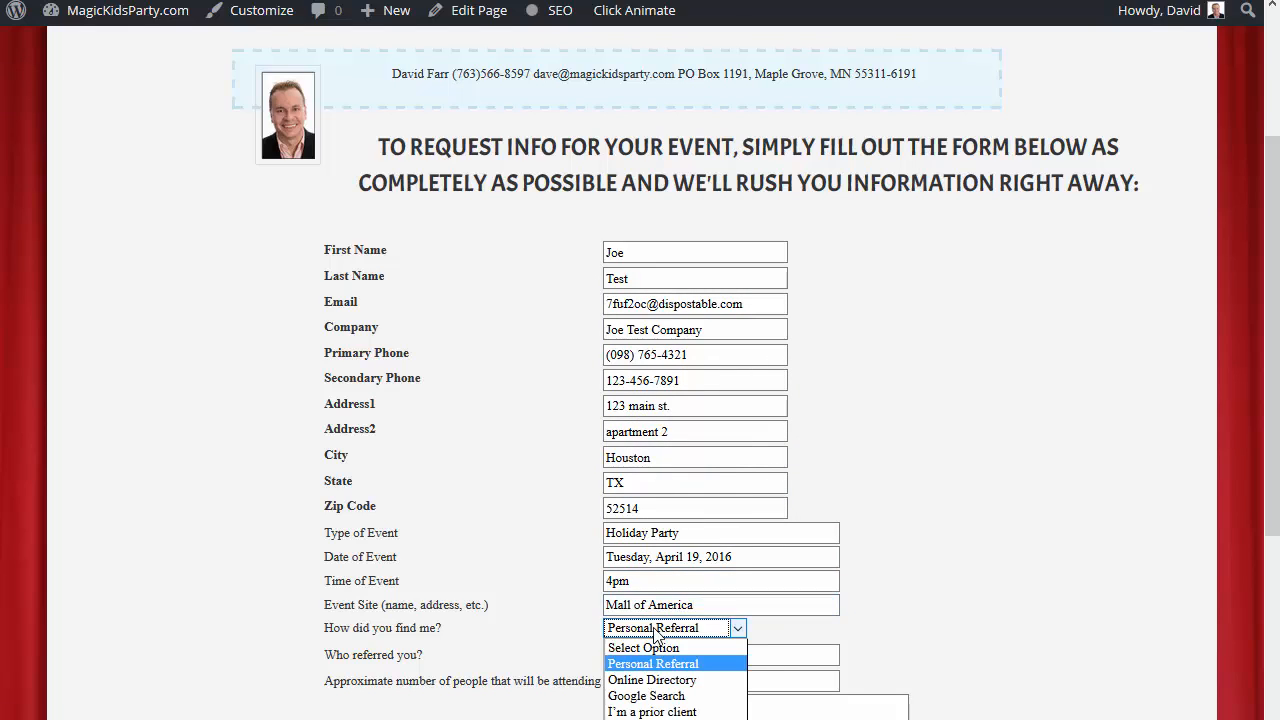
left_click(648, 680)
type("gig salad")
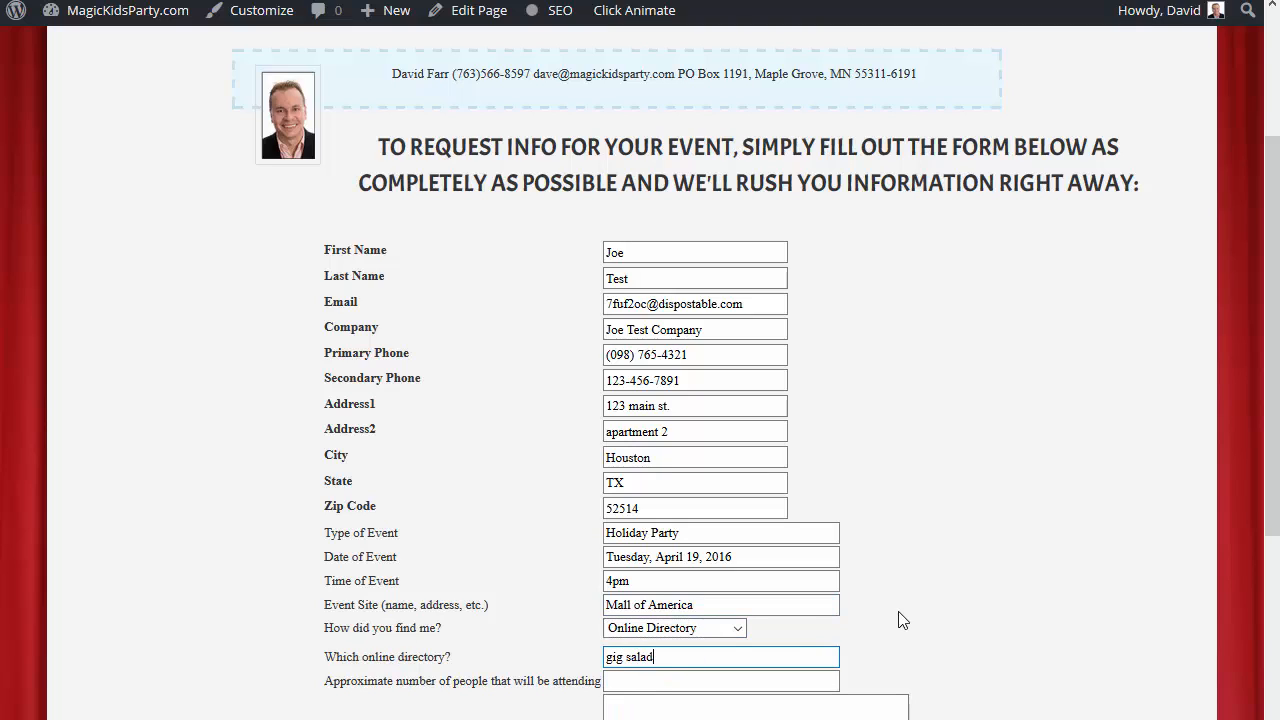
key("Tab")
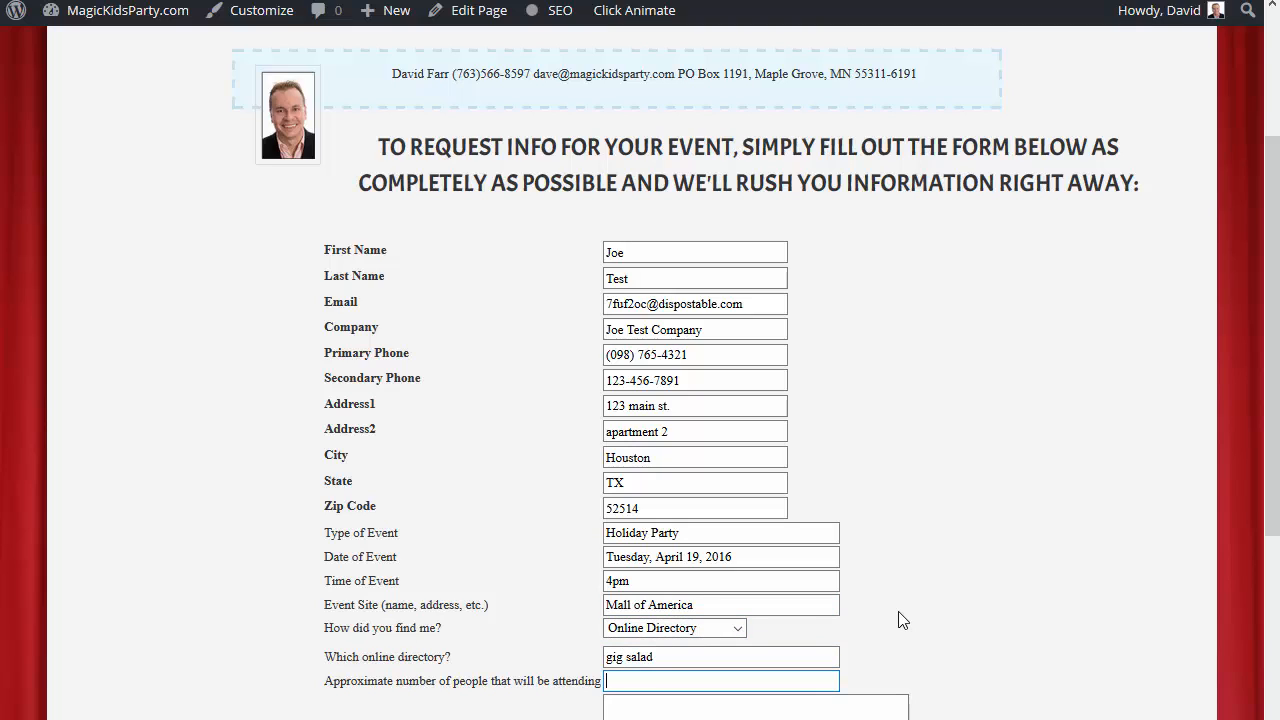
Enter 90 as the approximate number of attendees and "testing" in the additional comments.
type("90")
key("Tab")
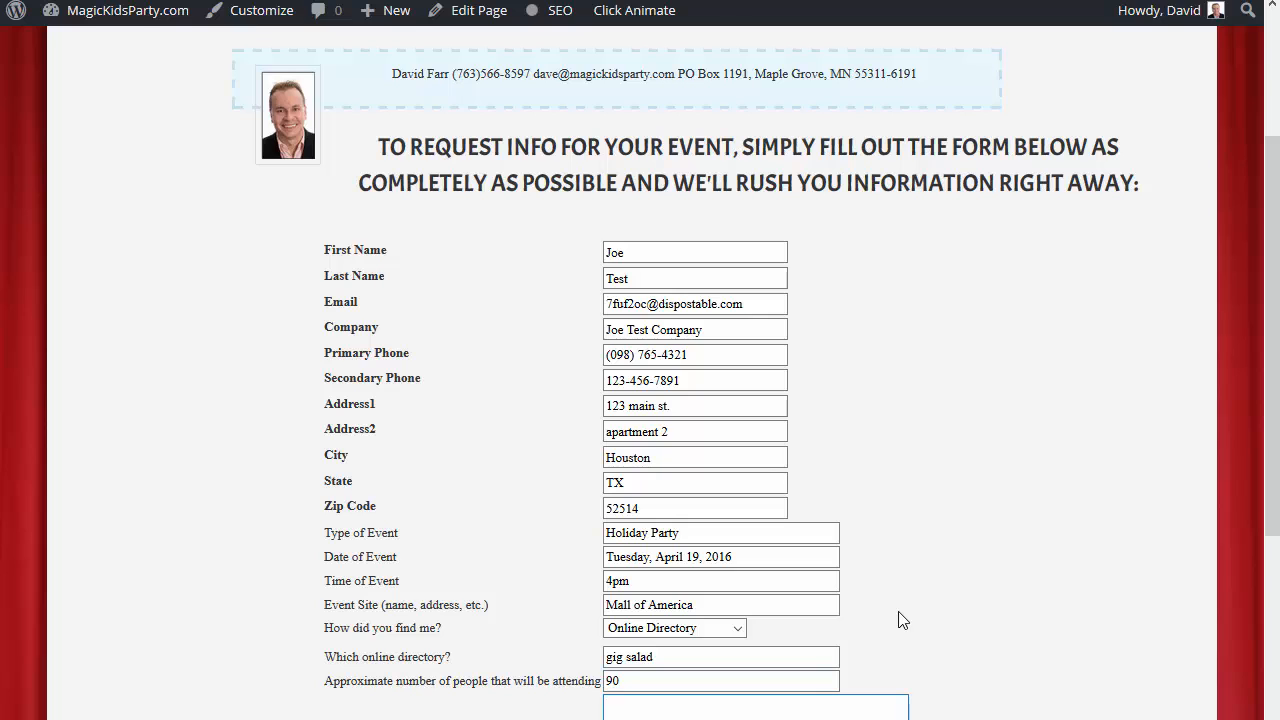
scroll(898, 620, "down", 3)
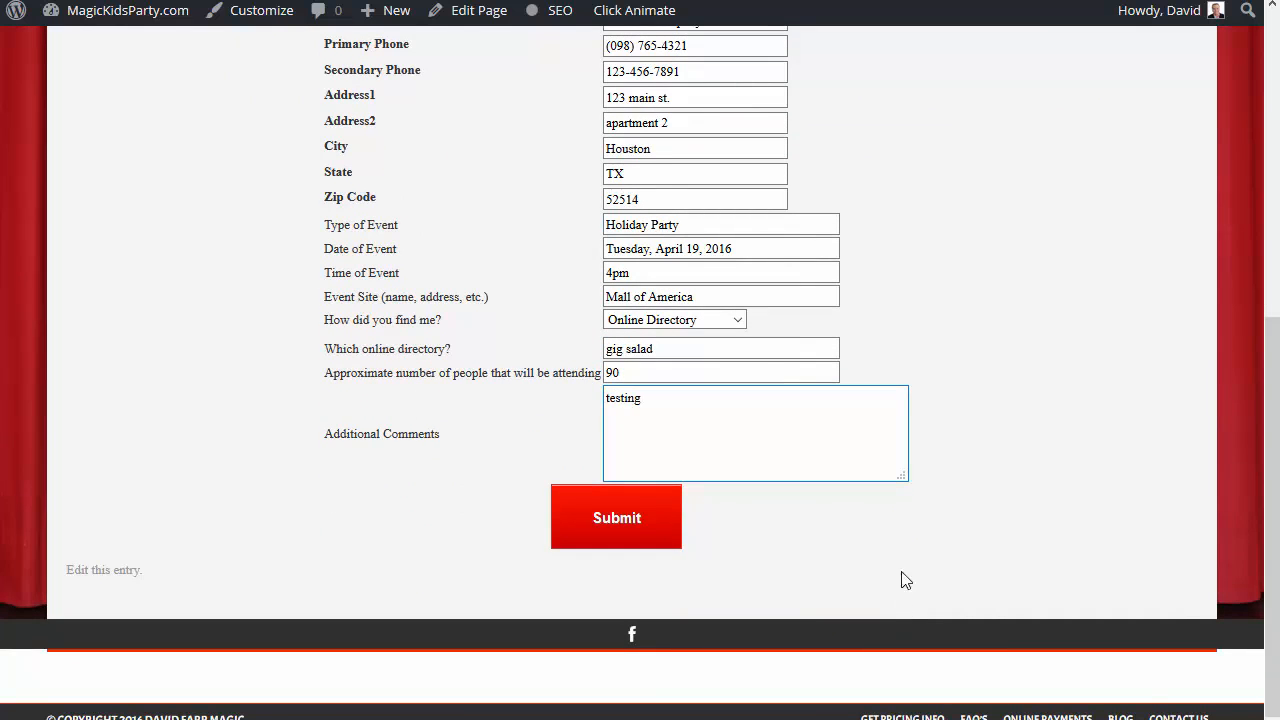
scroll(900, 580, "up", 3)
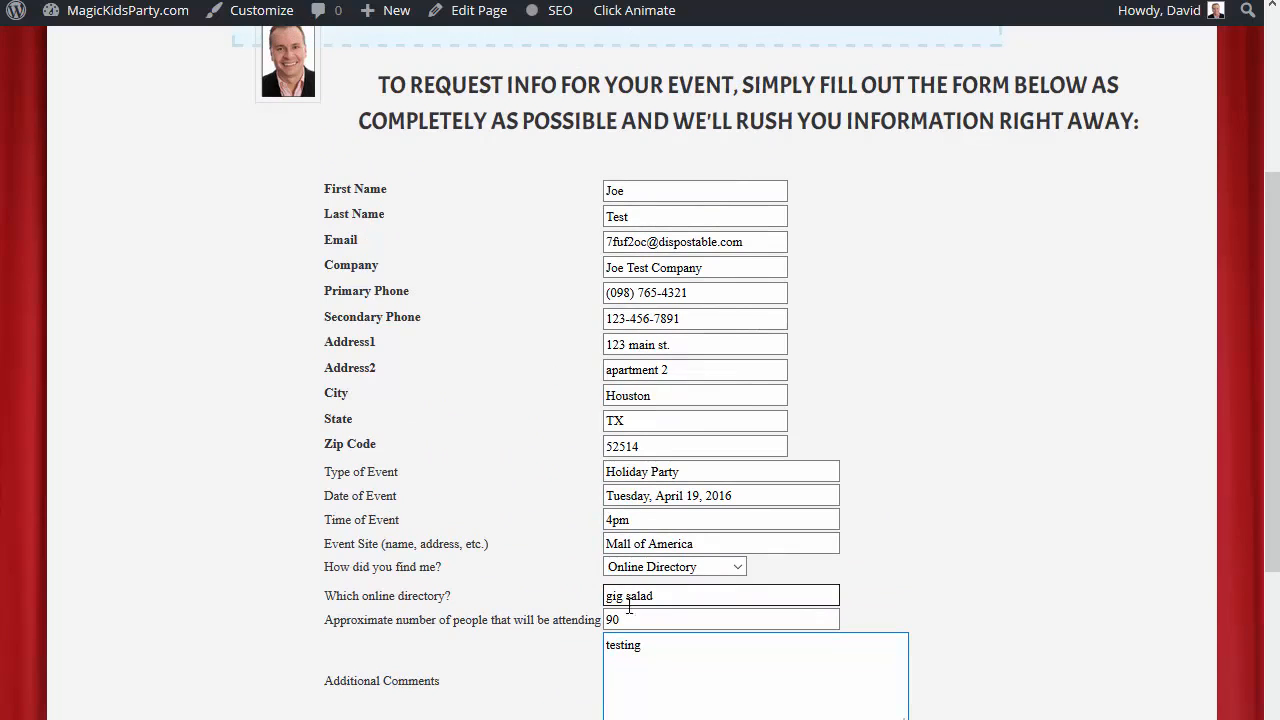
Submit the contact form filled with the test data.
scroll(635, 602, "down", 3)
left_click(603, 528)
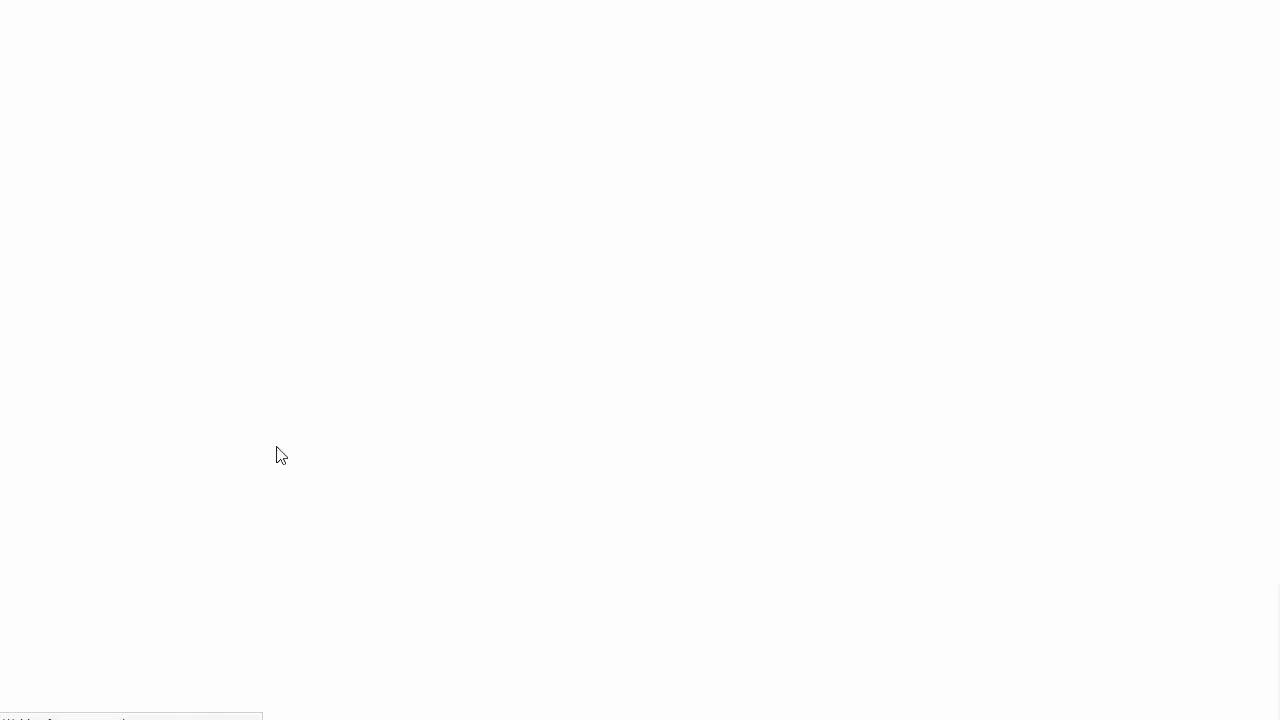
In 1ShoppingCart, search the contacts for the test contact's e-mail address and open the matching contact's profile.
left_click(117, 684)
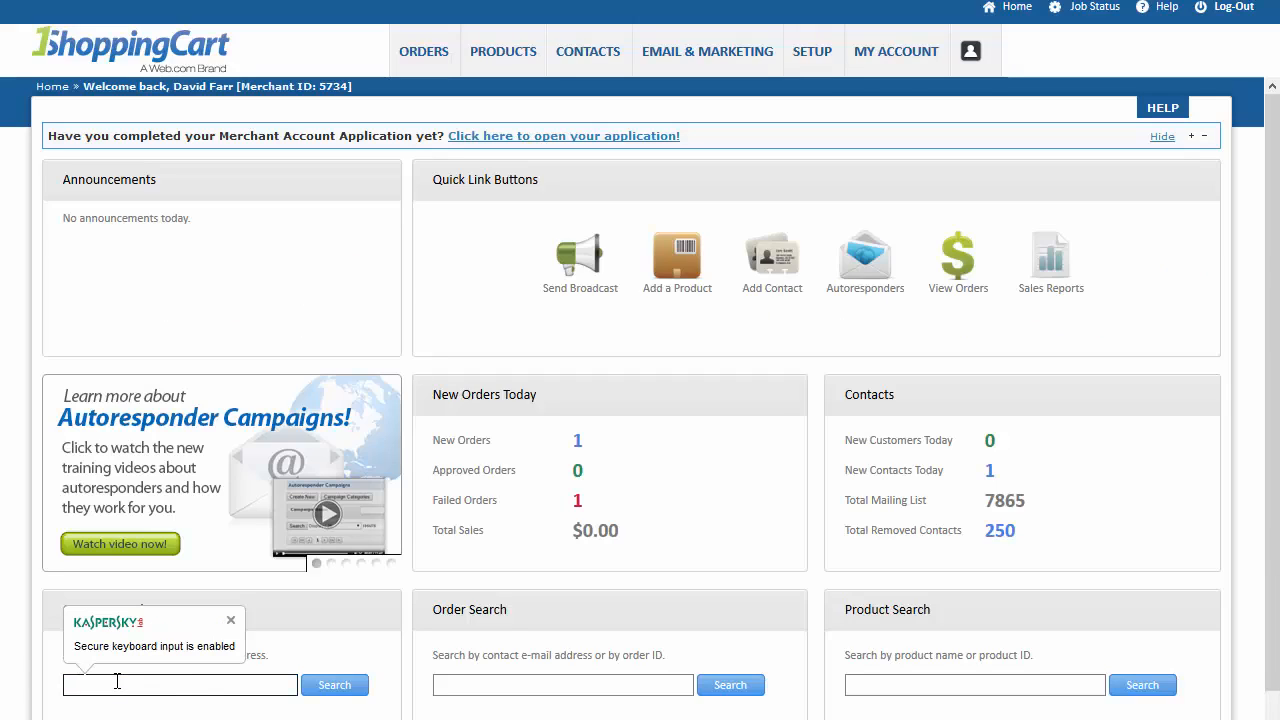
key("ctrl+v")
left_click(322, 686)
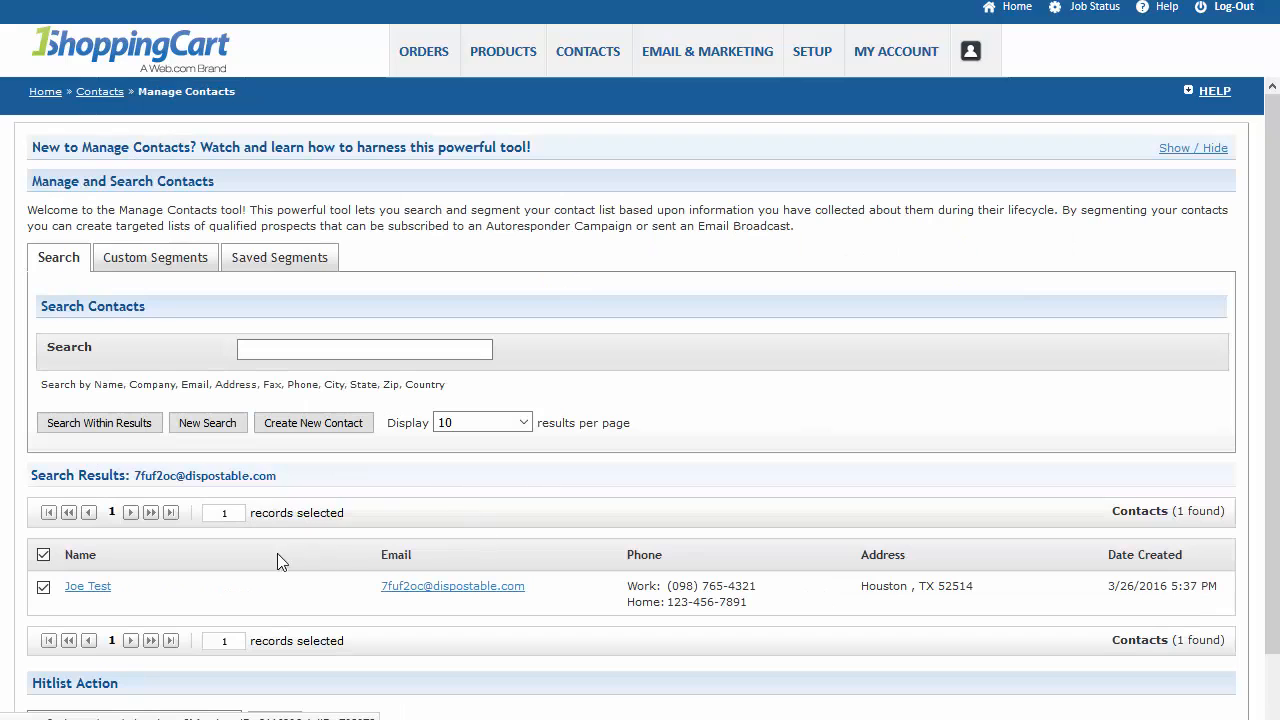
left_click(82, 588)
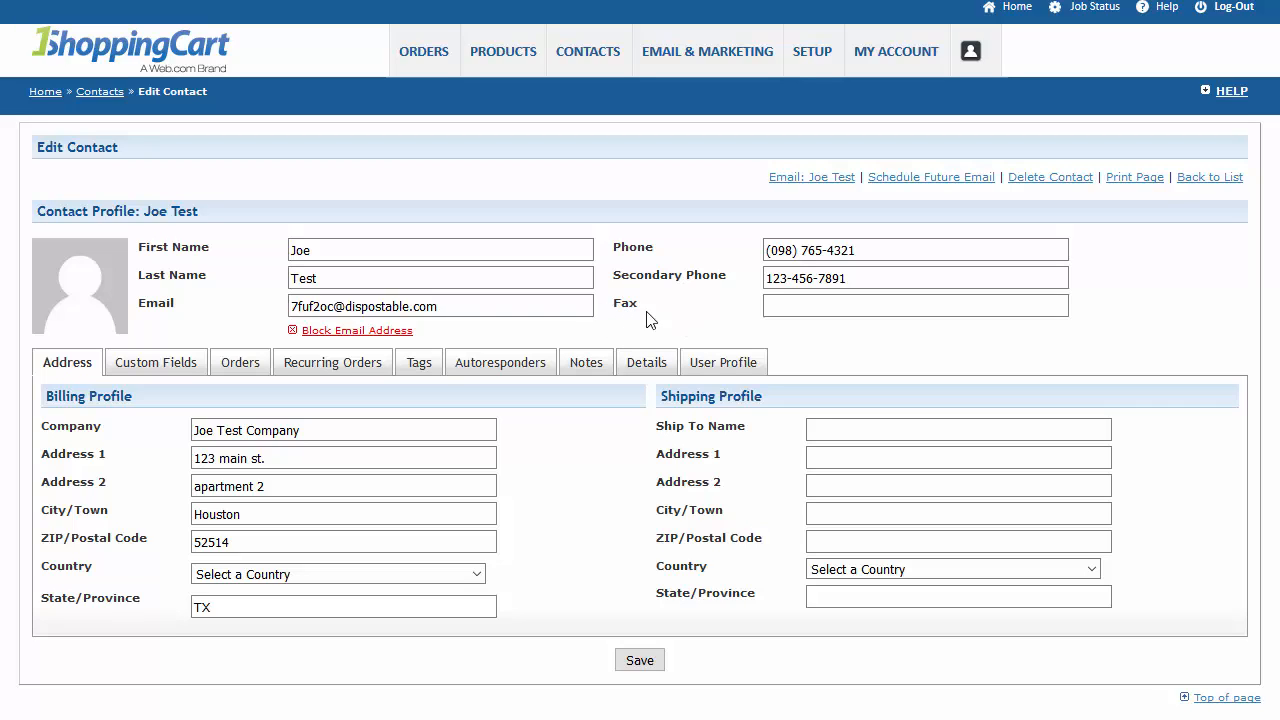
Check the test contact's fax field, then the custom fields for type of event, referral source and comments.
left_click(771, 312)
left_click(156, 367)
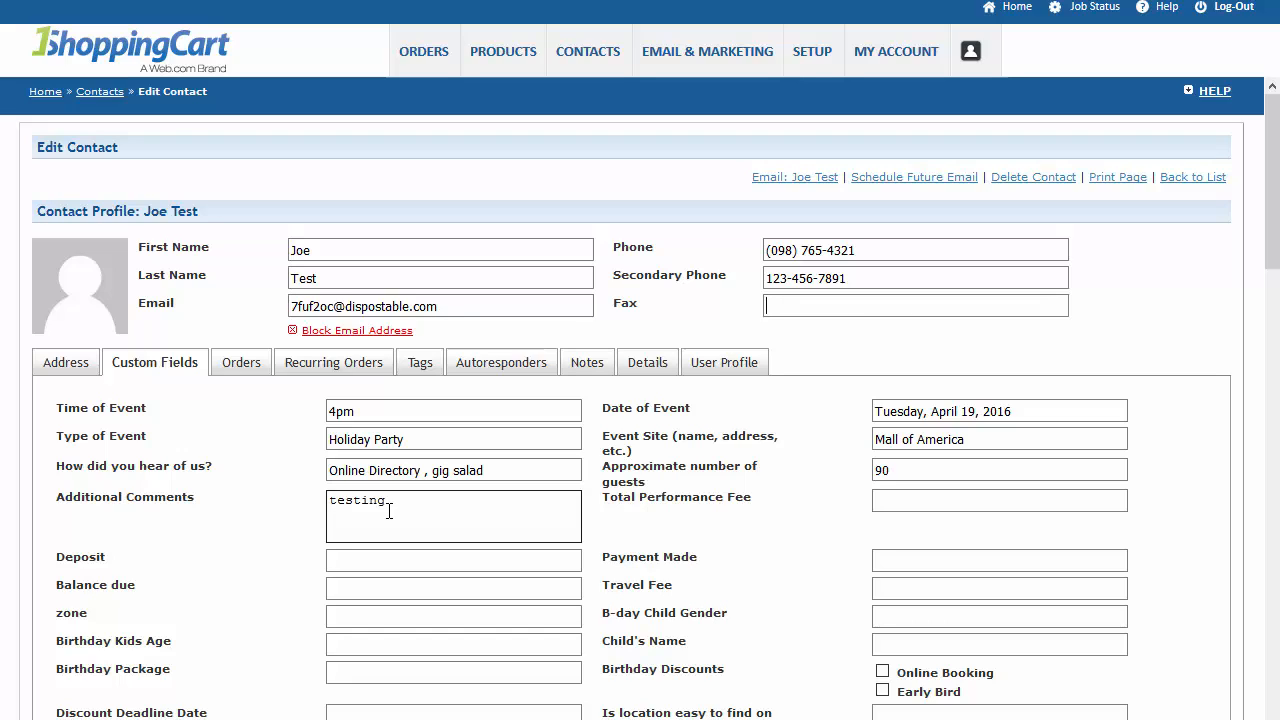
left_click(425, 469)
left_click(427, 441)
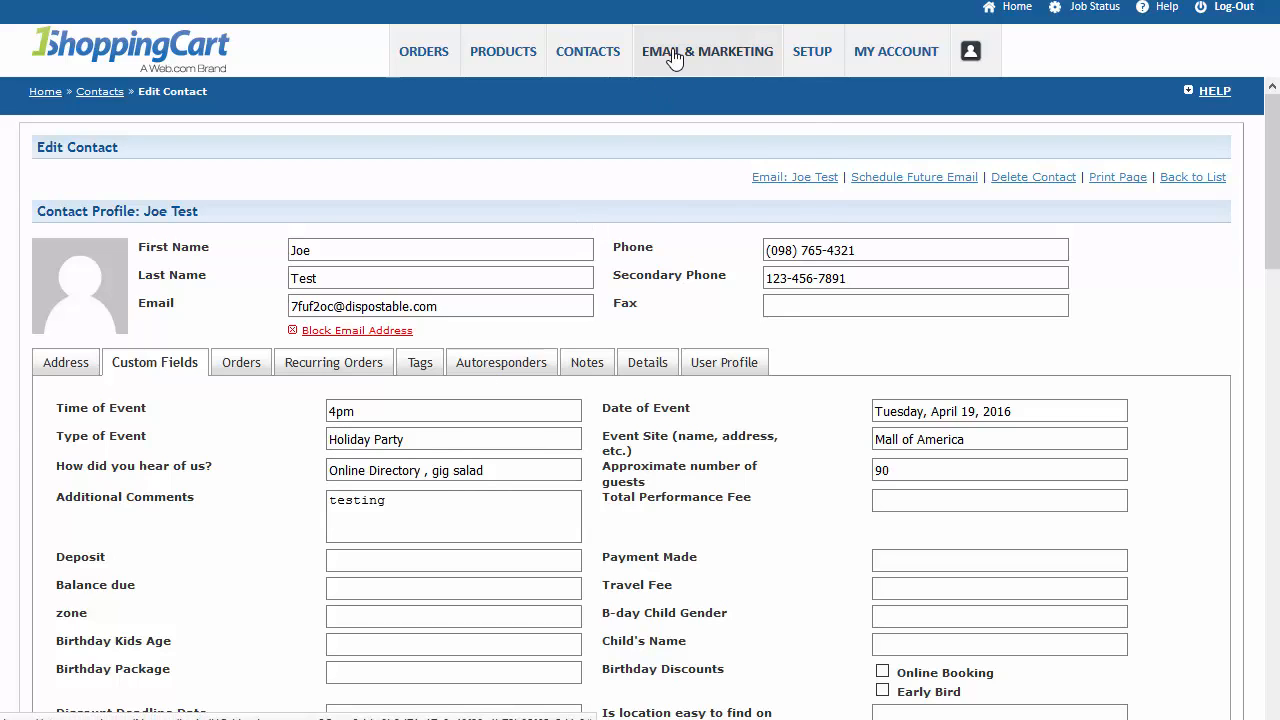
Open the web form "New Contact form for magickidsparty.com" for editing from the last page of the web forms list.
mouse_move(676, 58)
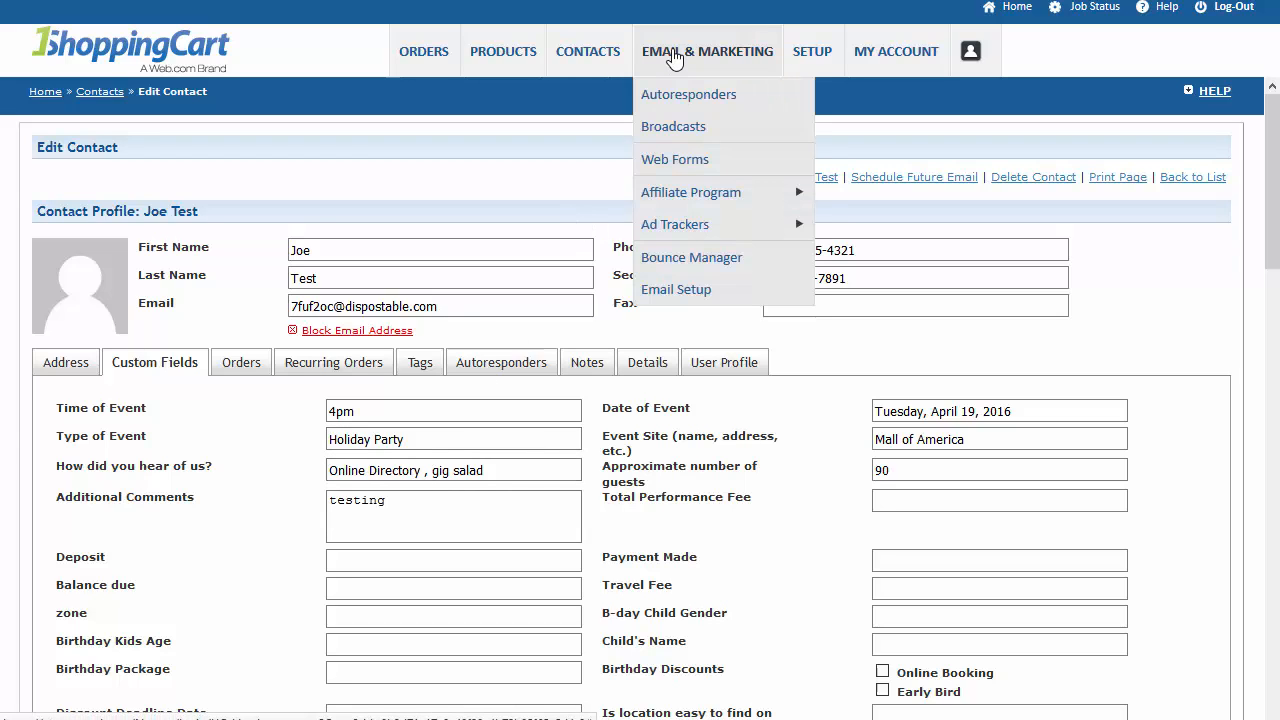
left_click(675, 160)
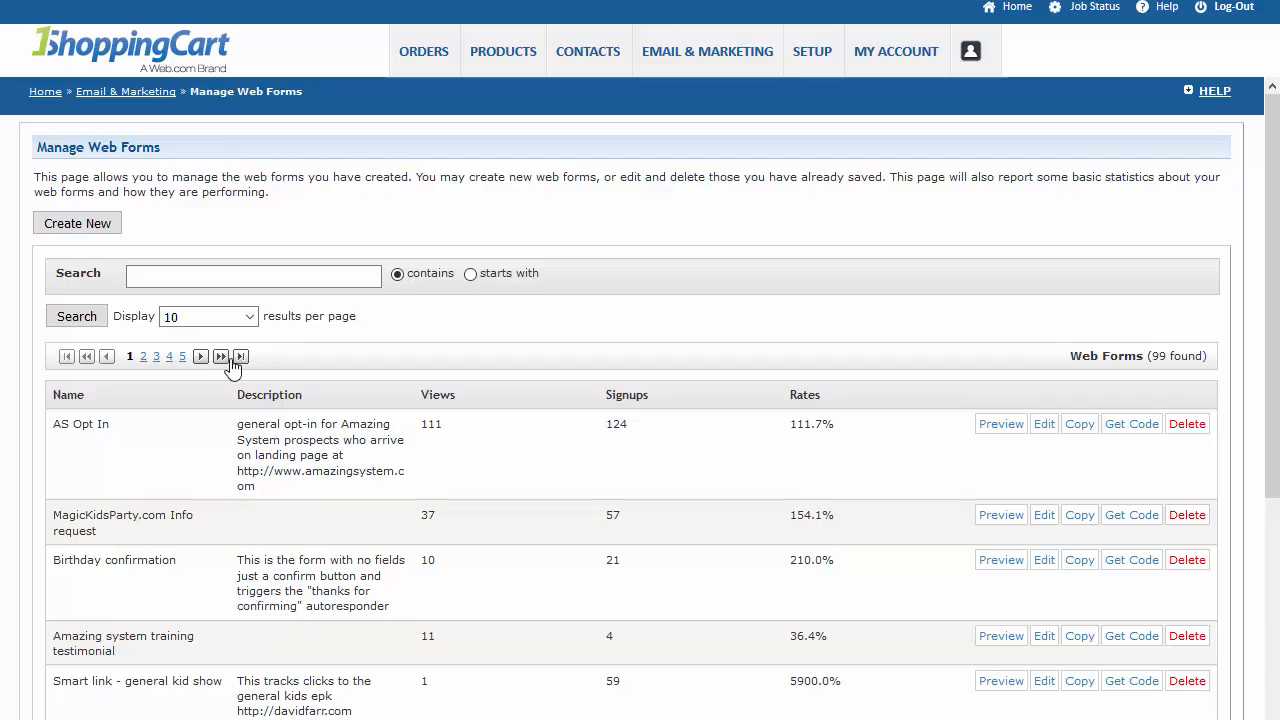
left_click(241, 358)
scroll(288, 438, "down", 3)
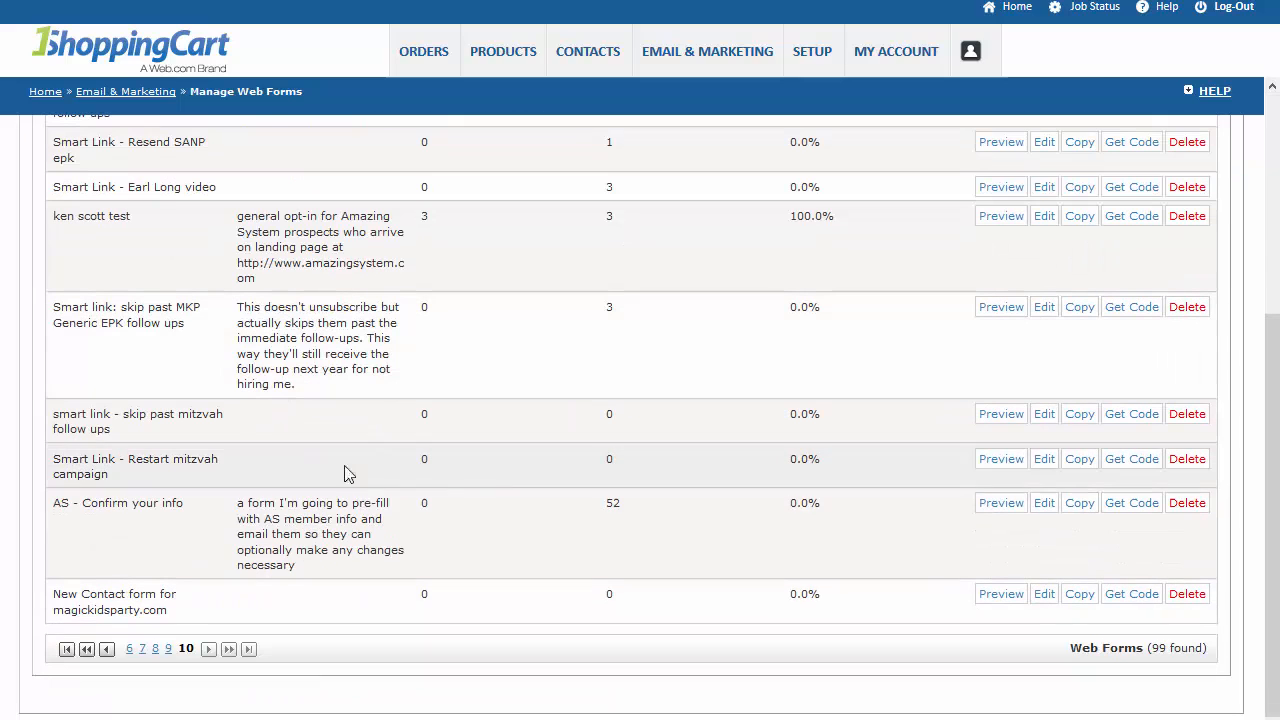
left_click(1044, 596)
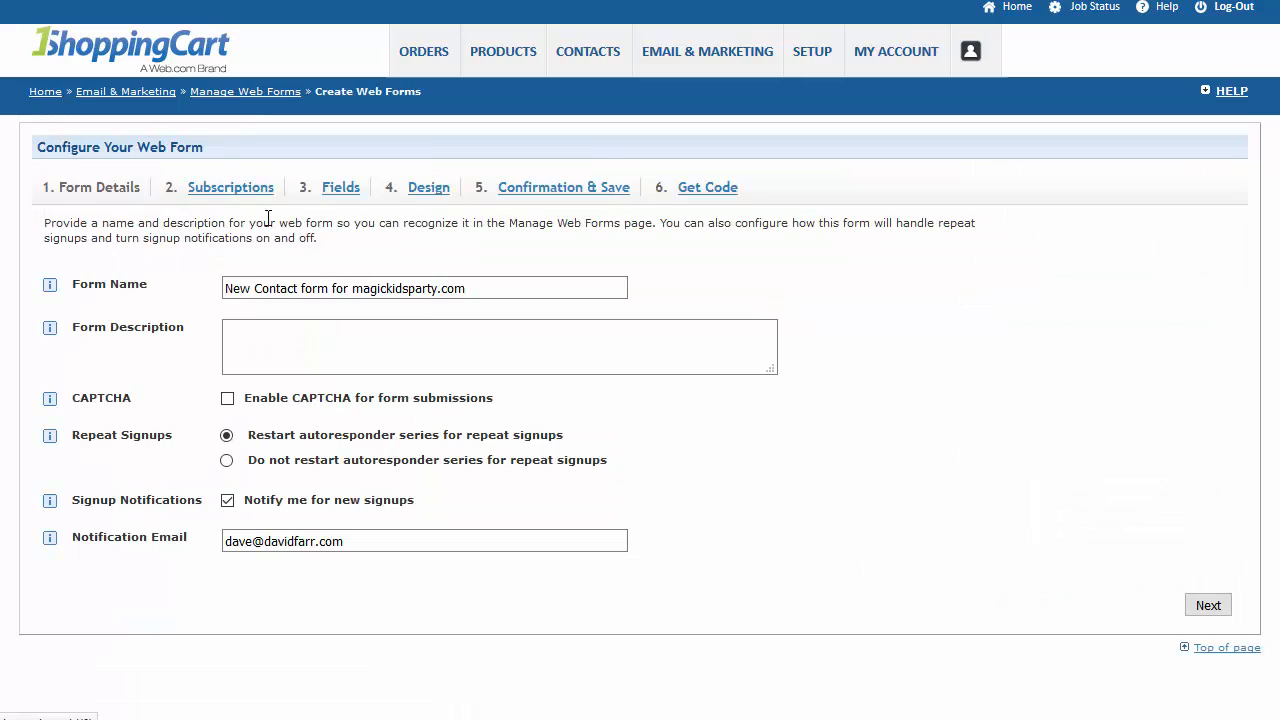